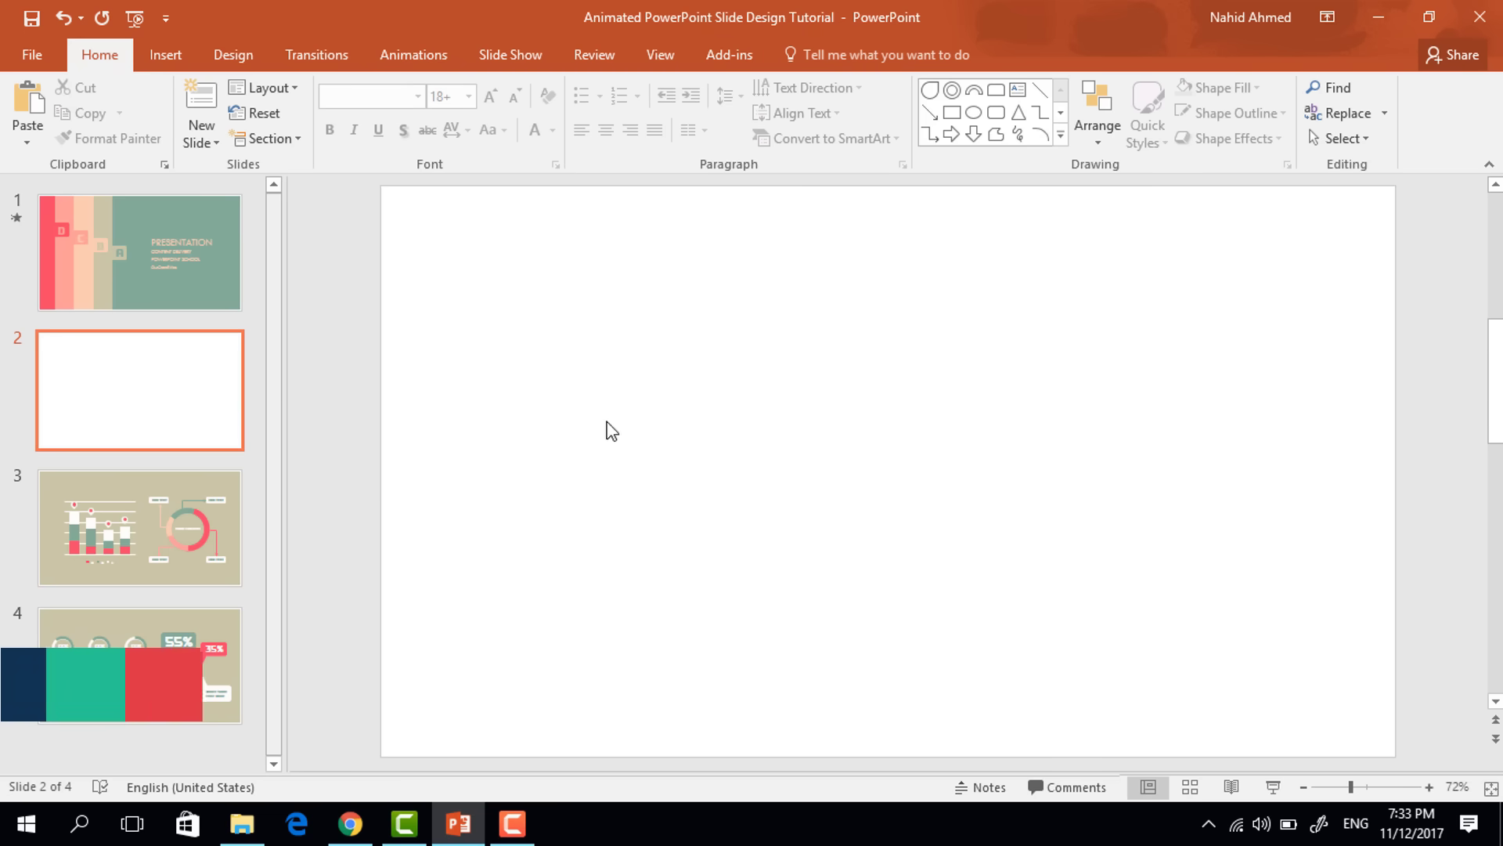
Step: Fill slide 2's background with the solid teal recent colour from Format Background
click(252, 65)
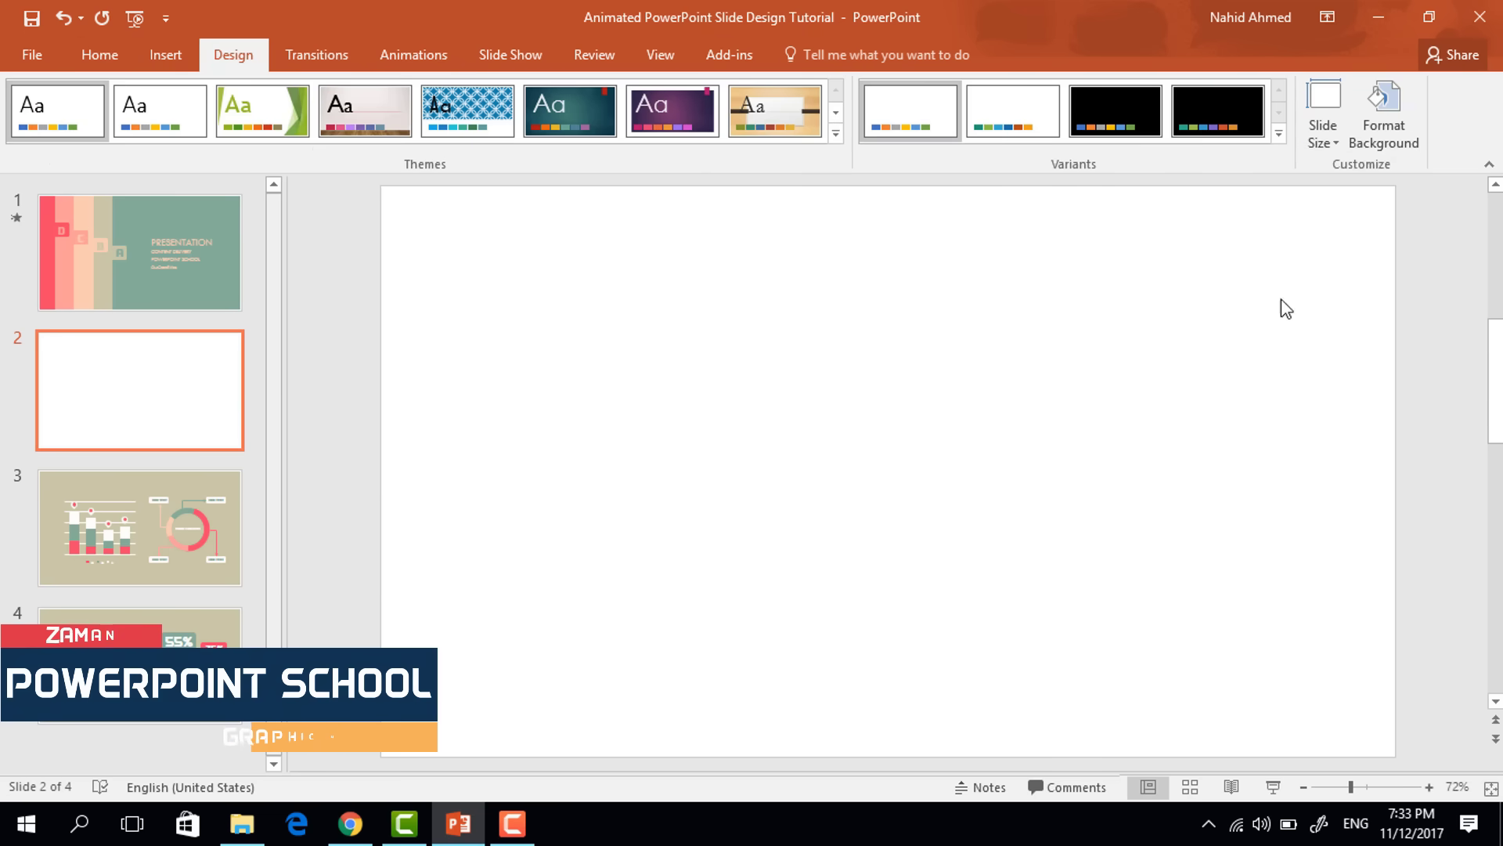
click(1370, 135)
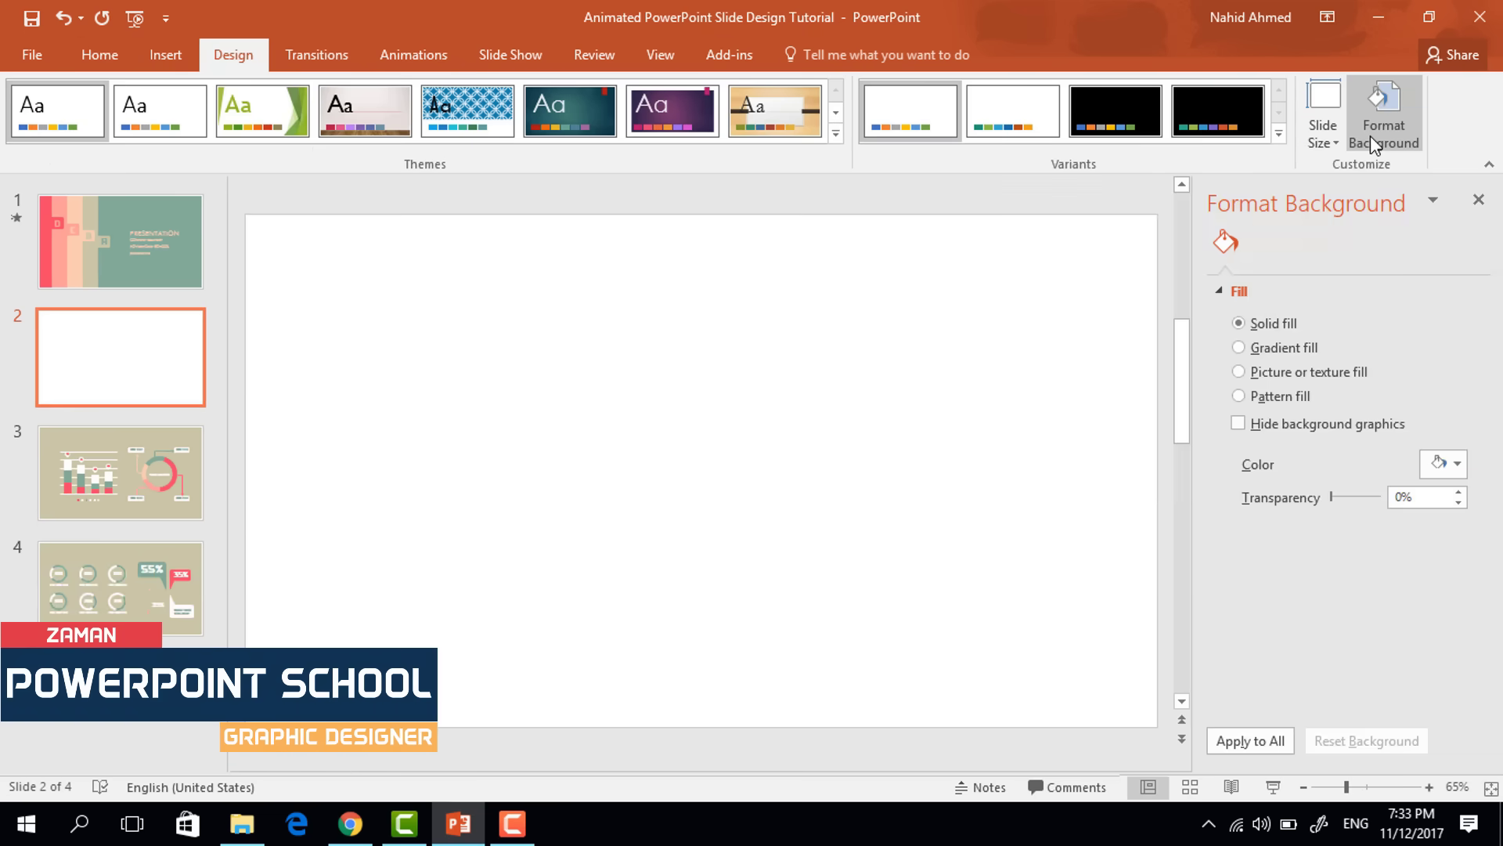
click(1450, 464)
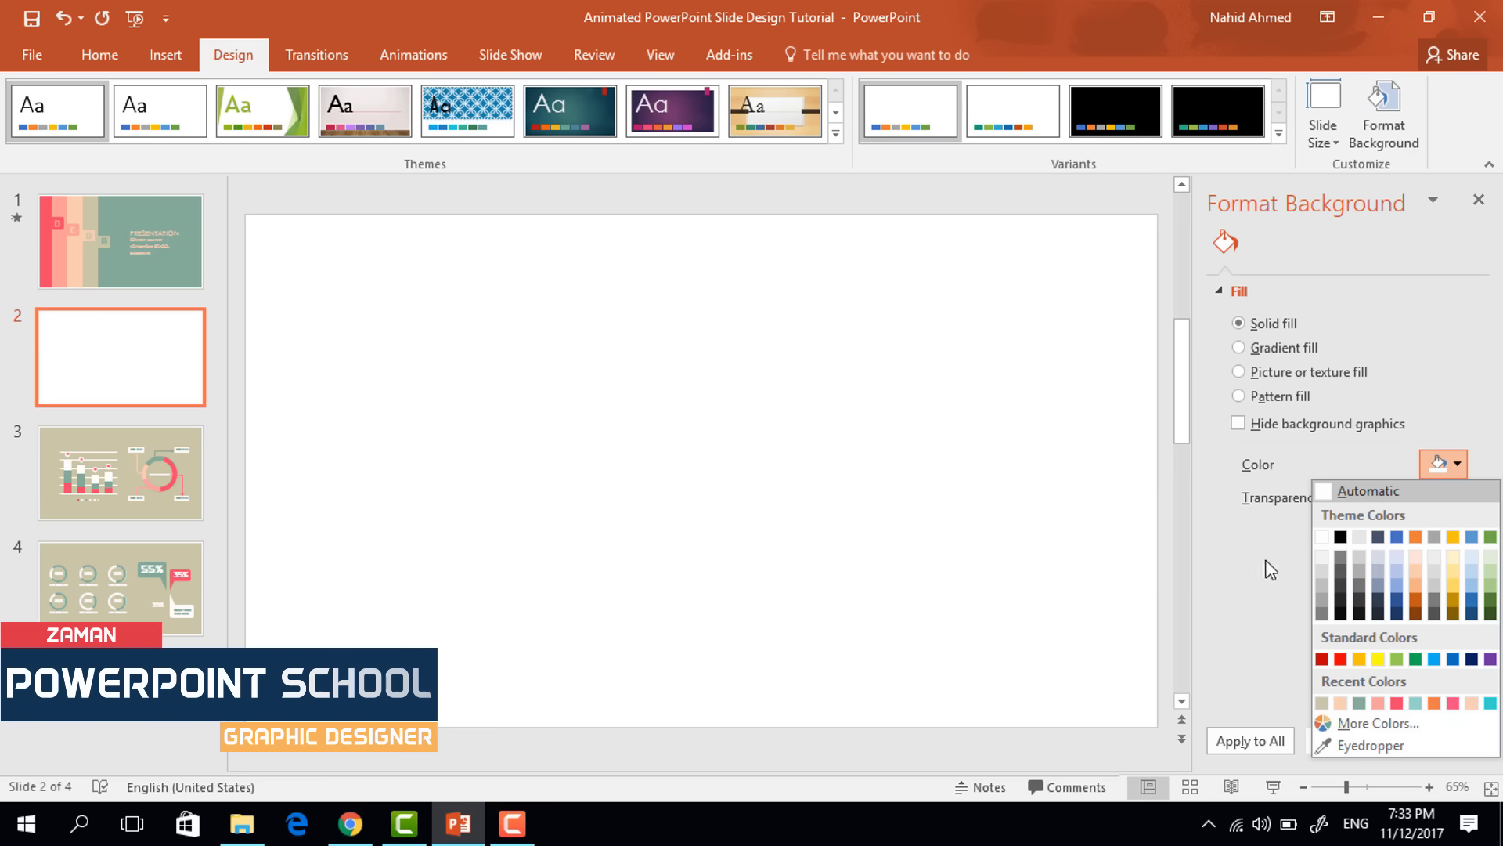
click(1360, 702)
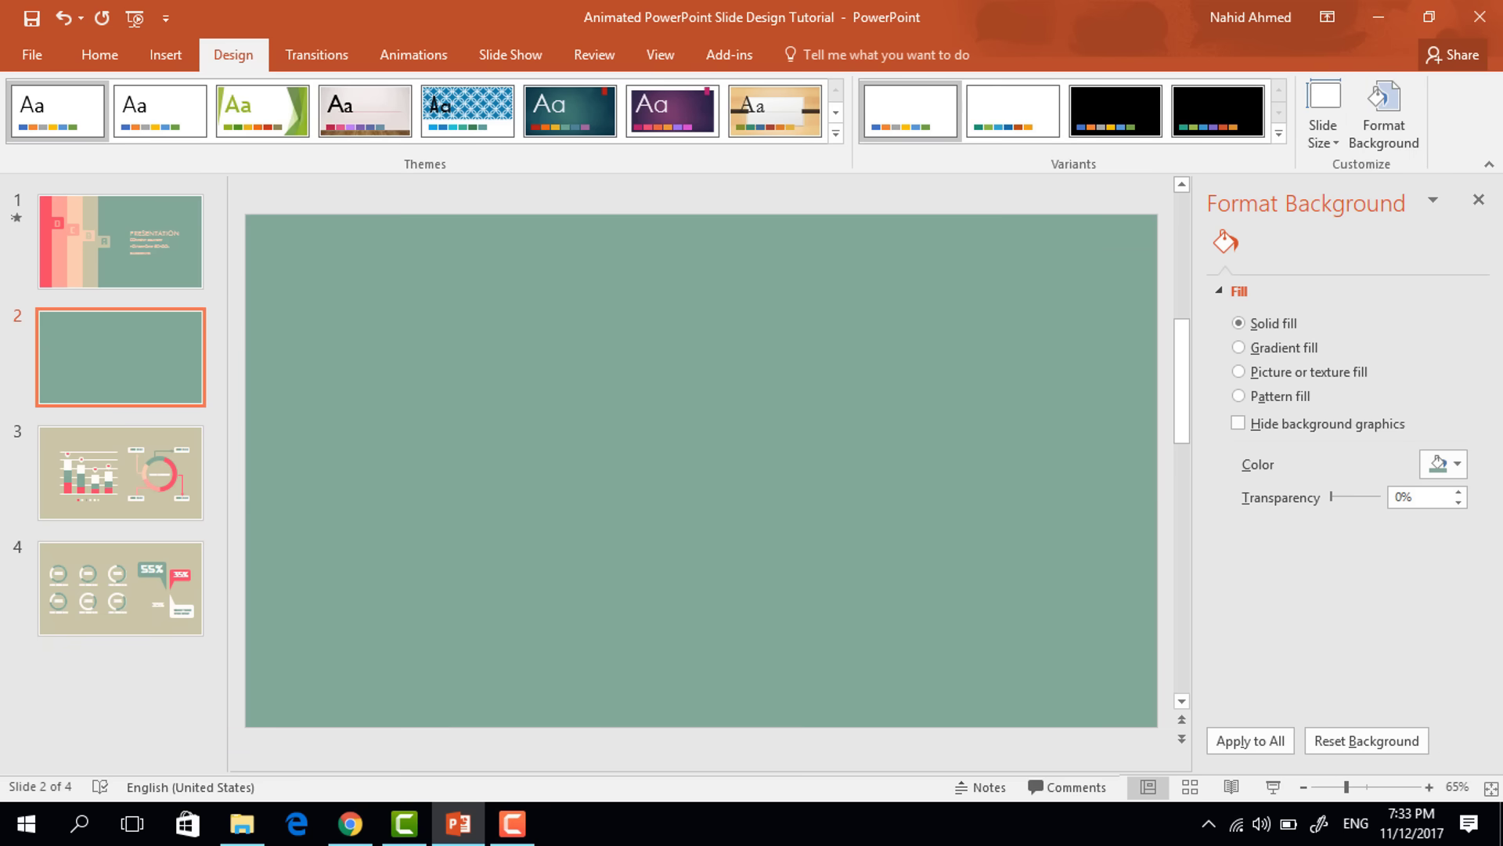
click(1480, 200)
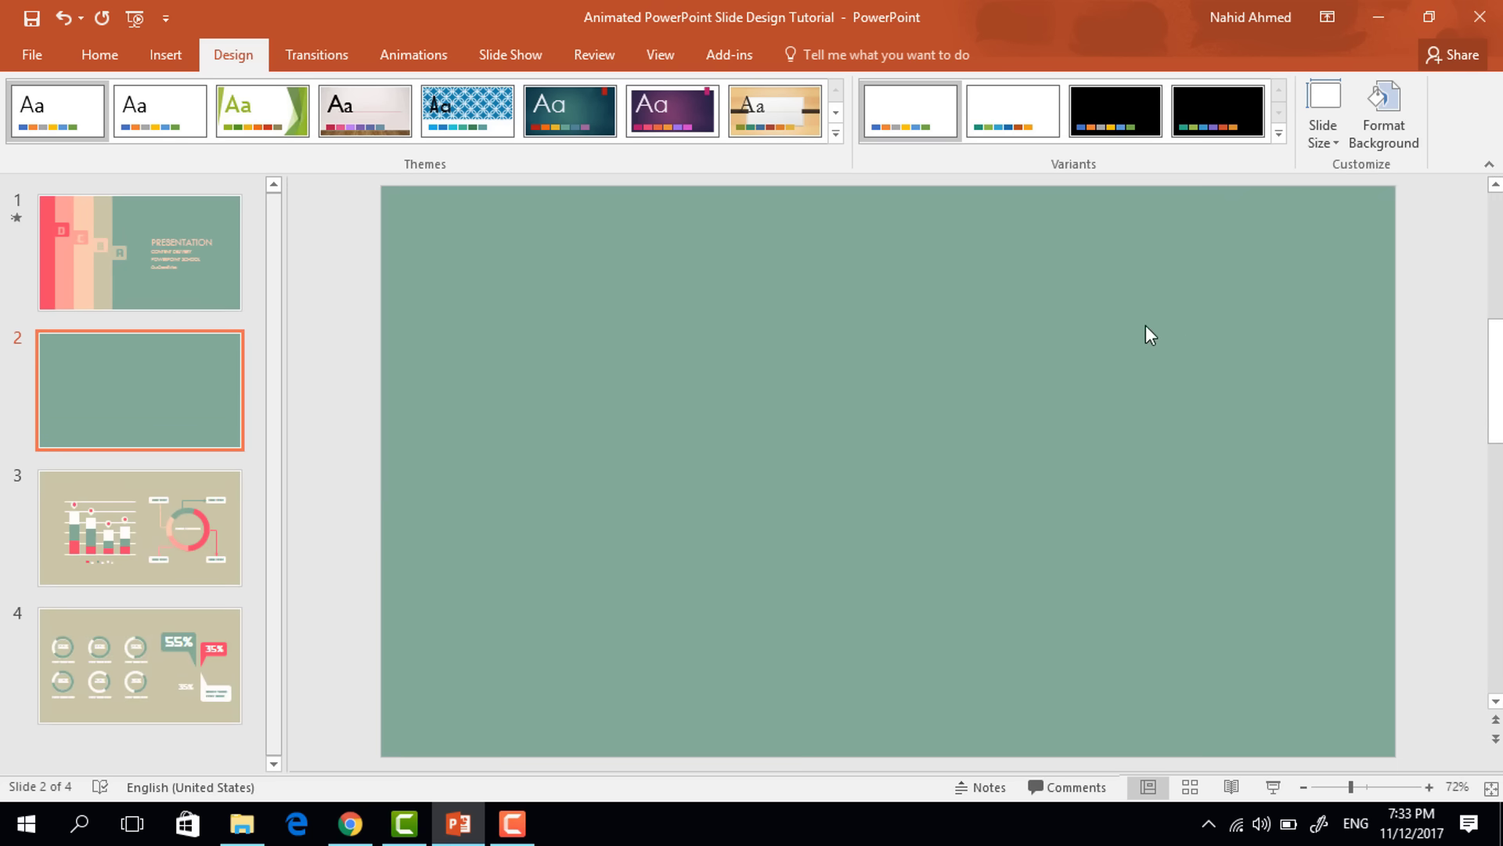
Step: Draw a rectangle from the top-left corner that leaves a strip along the right edge
click(81, 55)
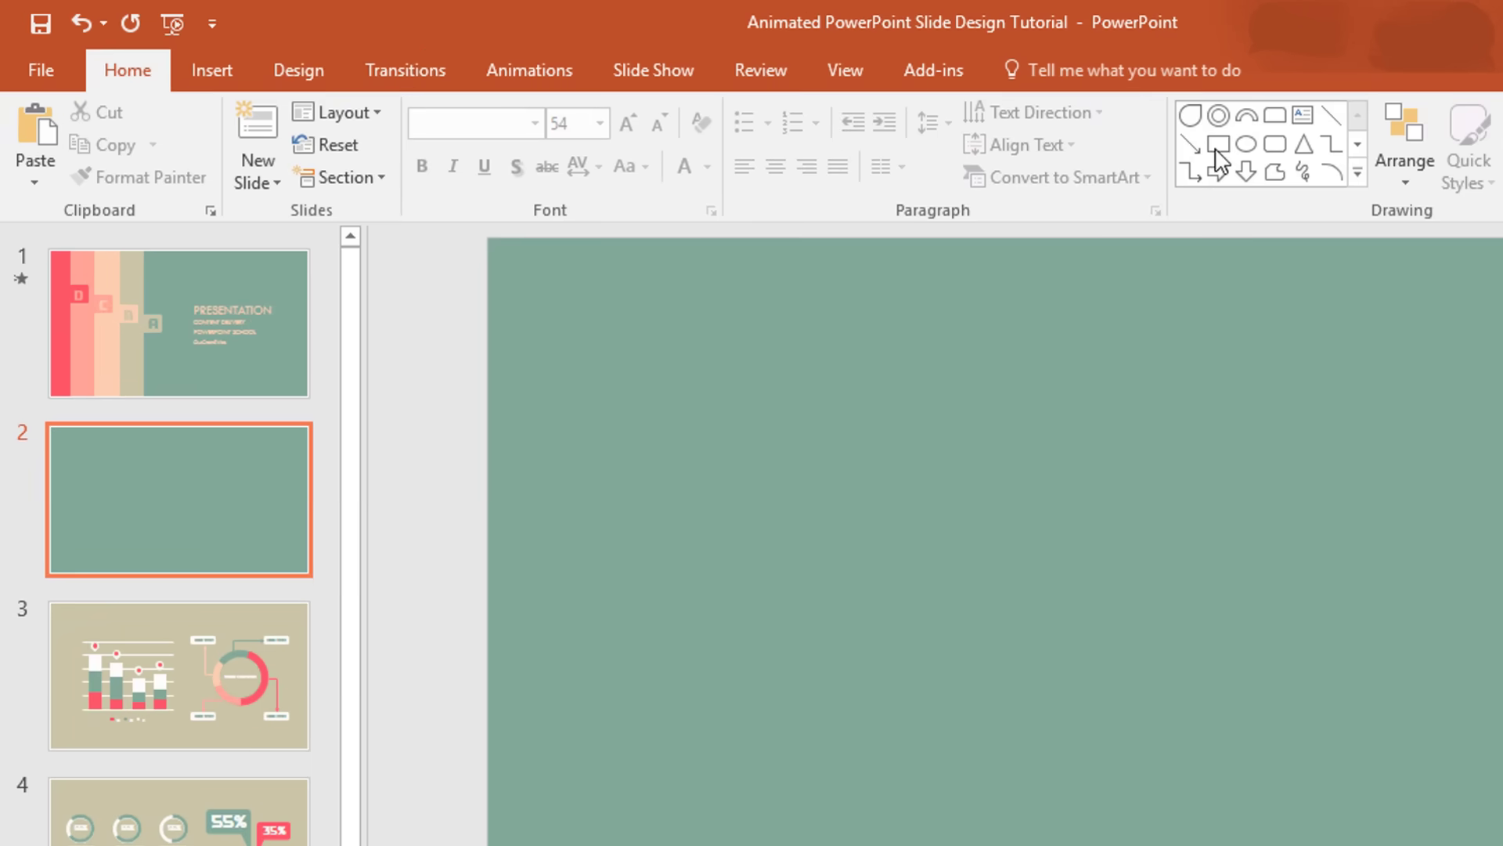
click(1216, 145)
drag(488, 238, 848, 551)
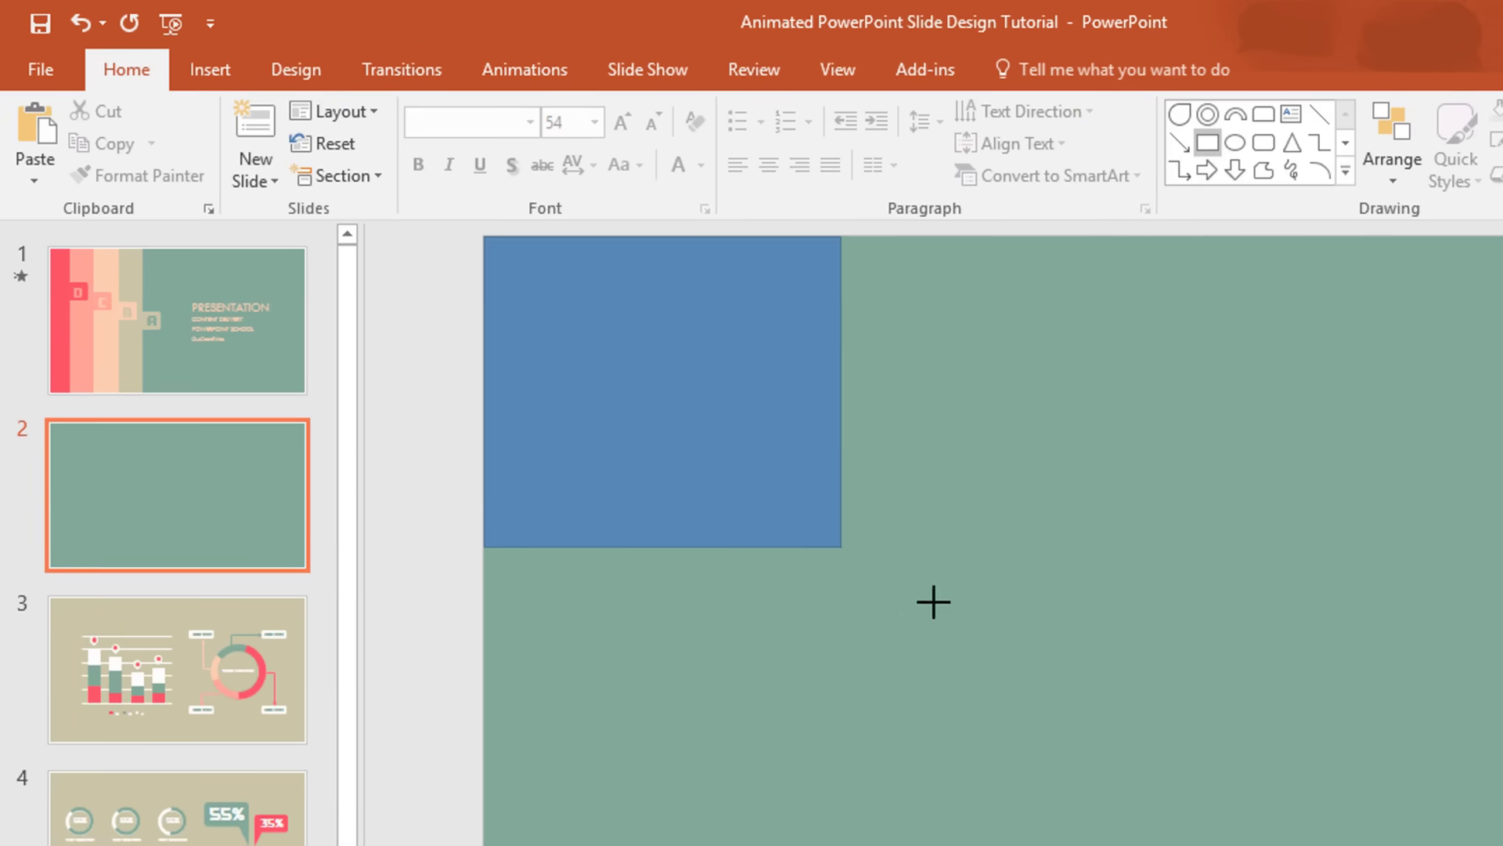
drag(933, 602, 1502, 845)
drag(1266, 748, 1266, 755)
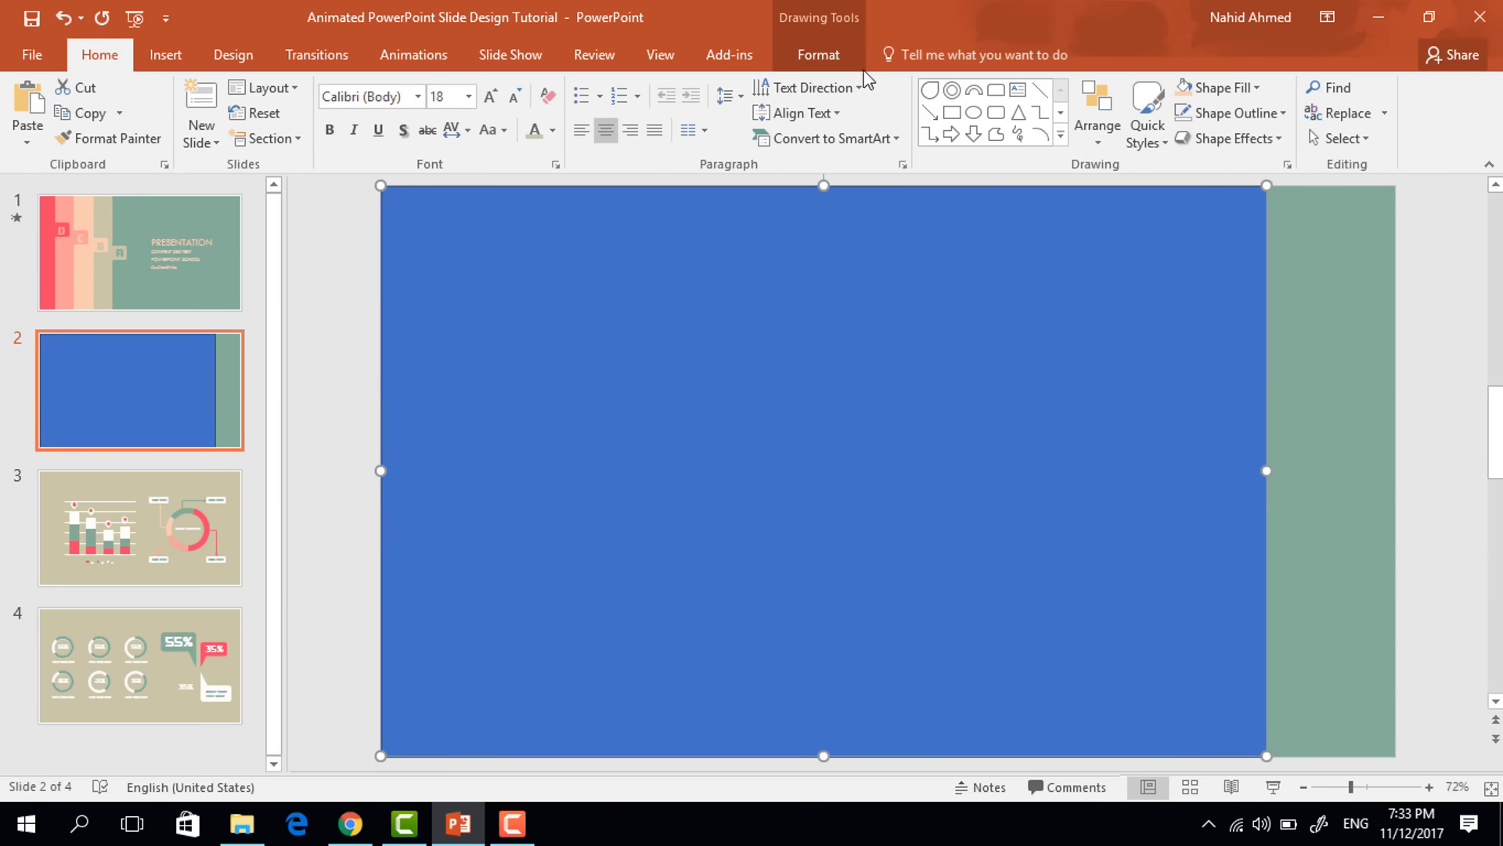
Step: Fill the rectangle beige and give it no outline
click(819, 54)
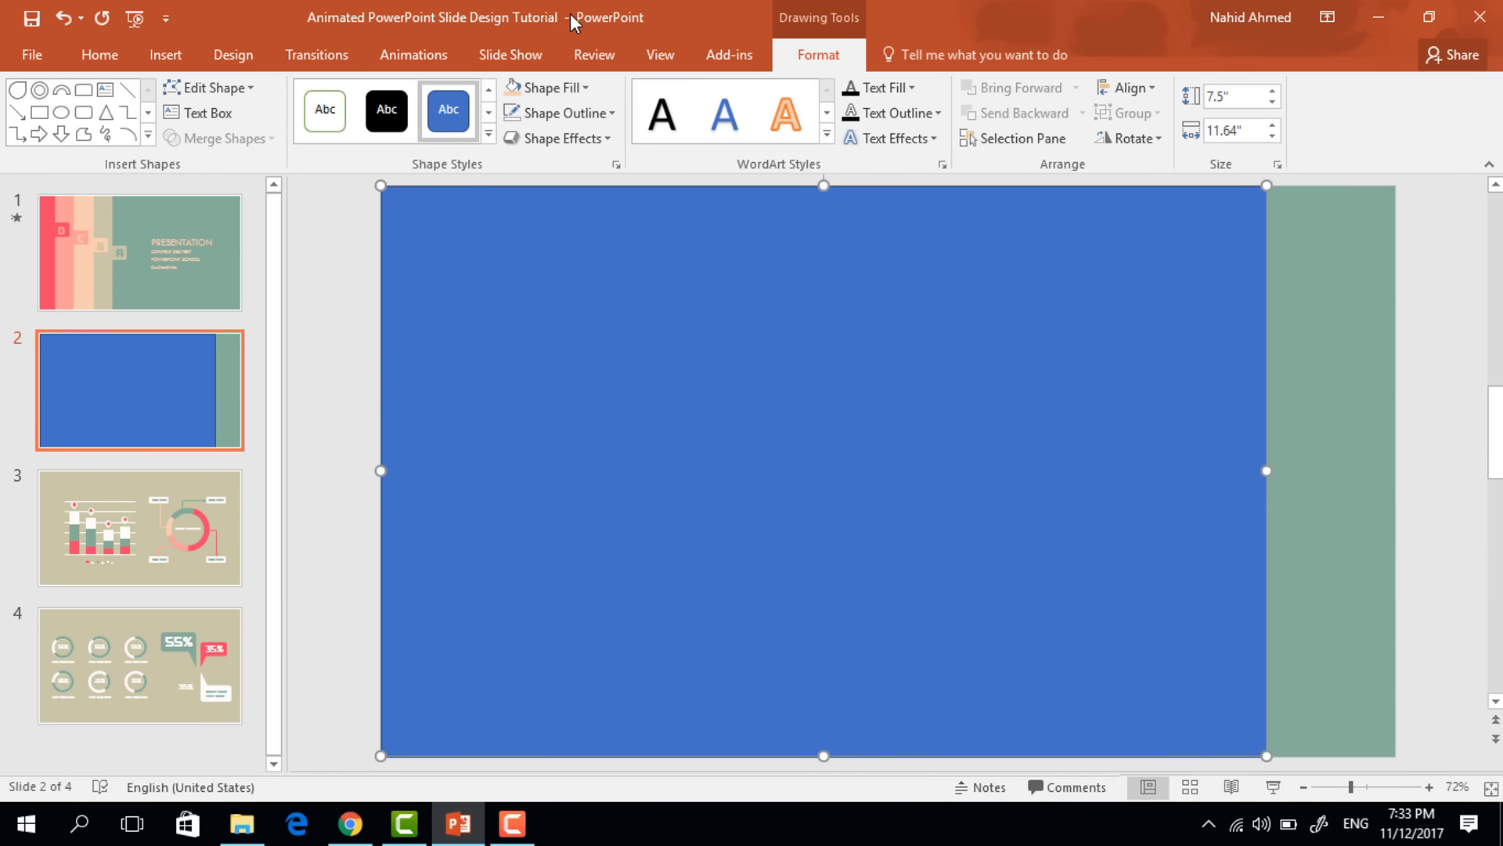
click(565, 90)
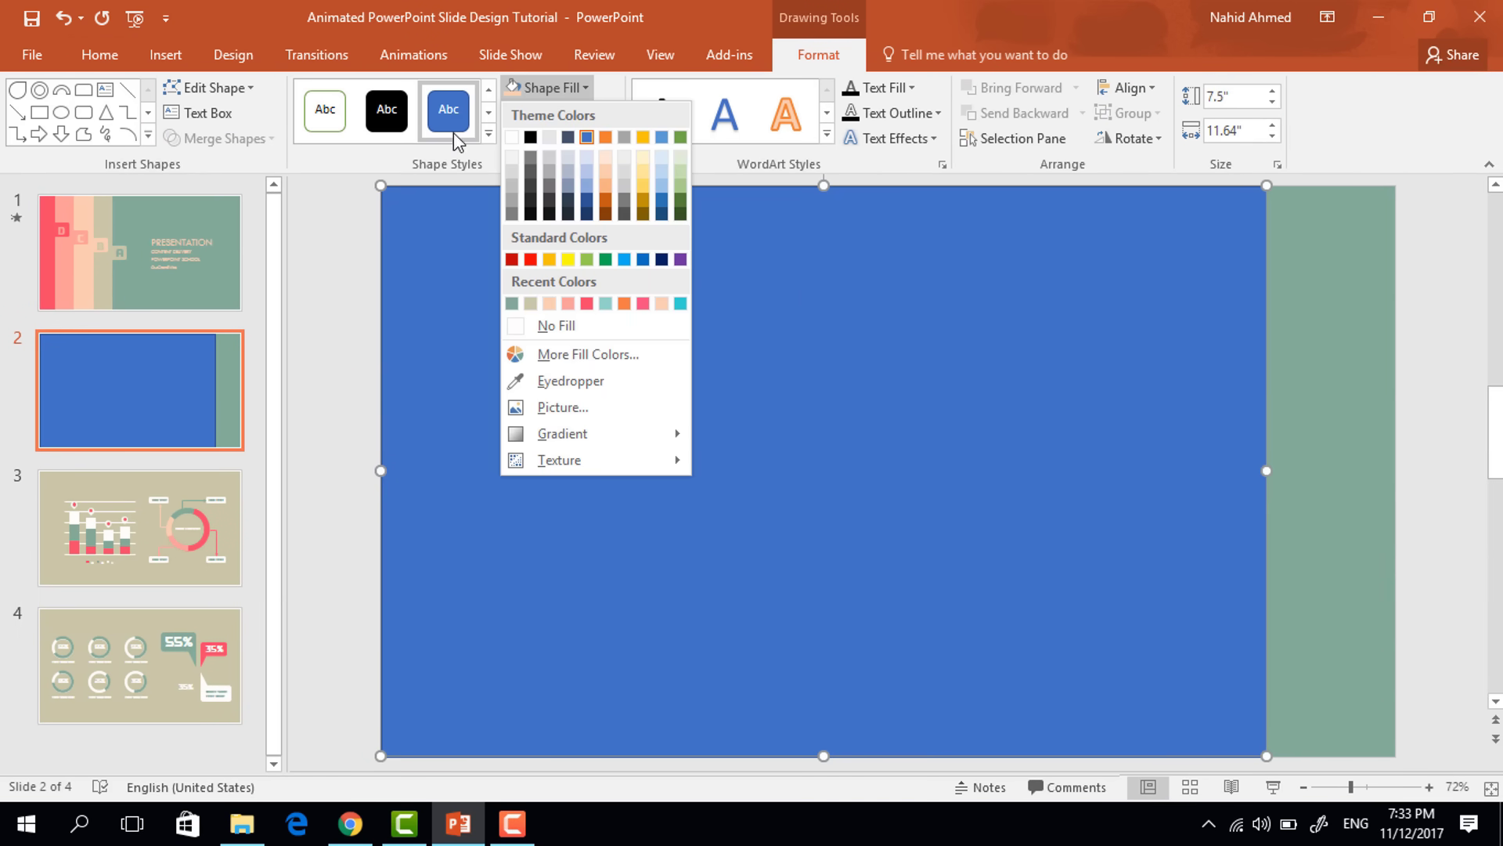
click(533, 303)
click(583, 115)
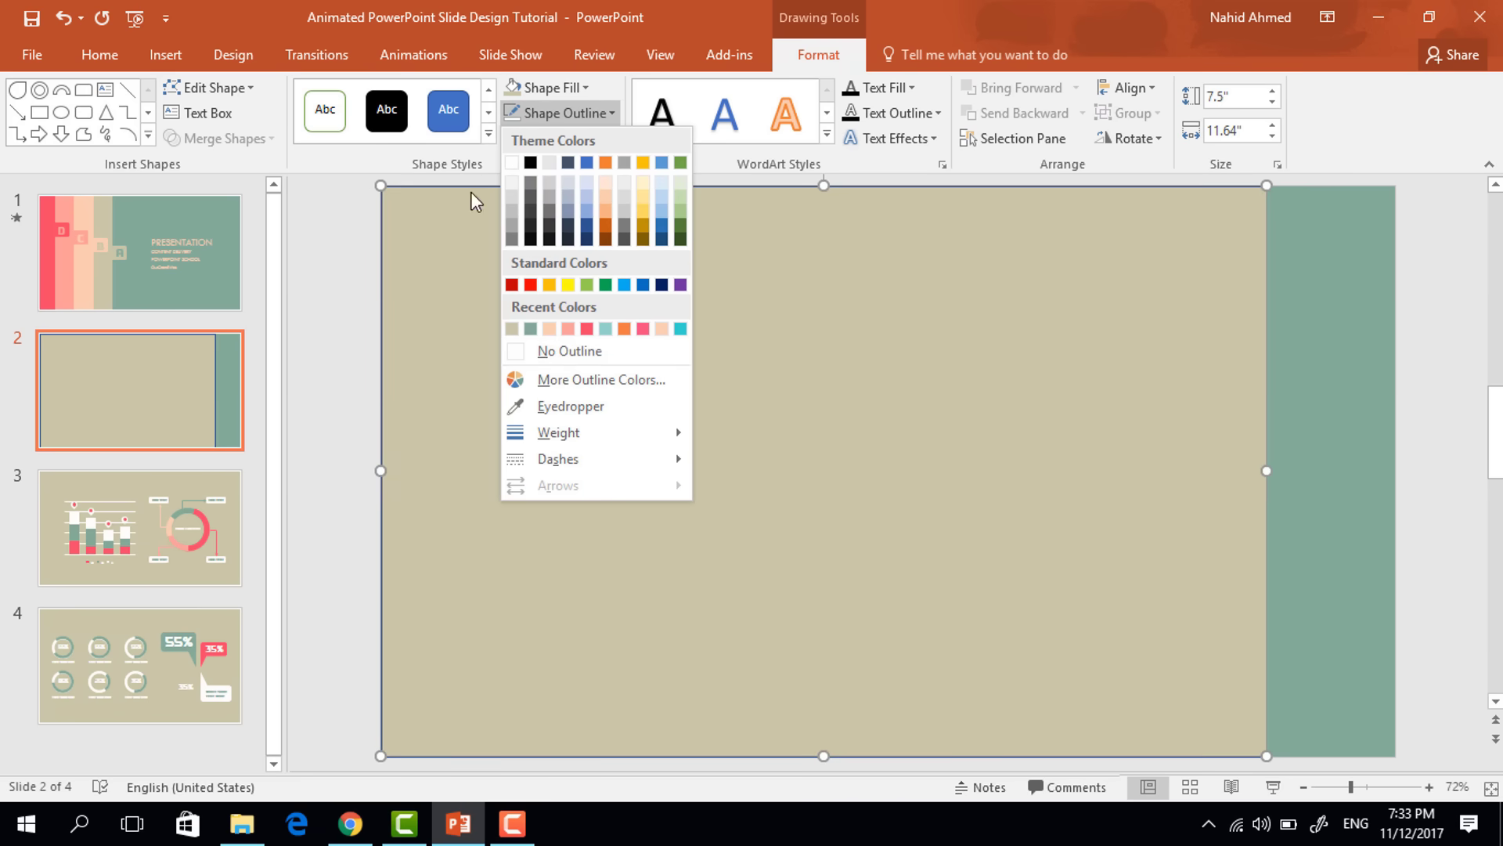
click(560, 354)
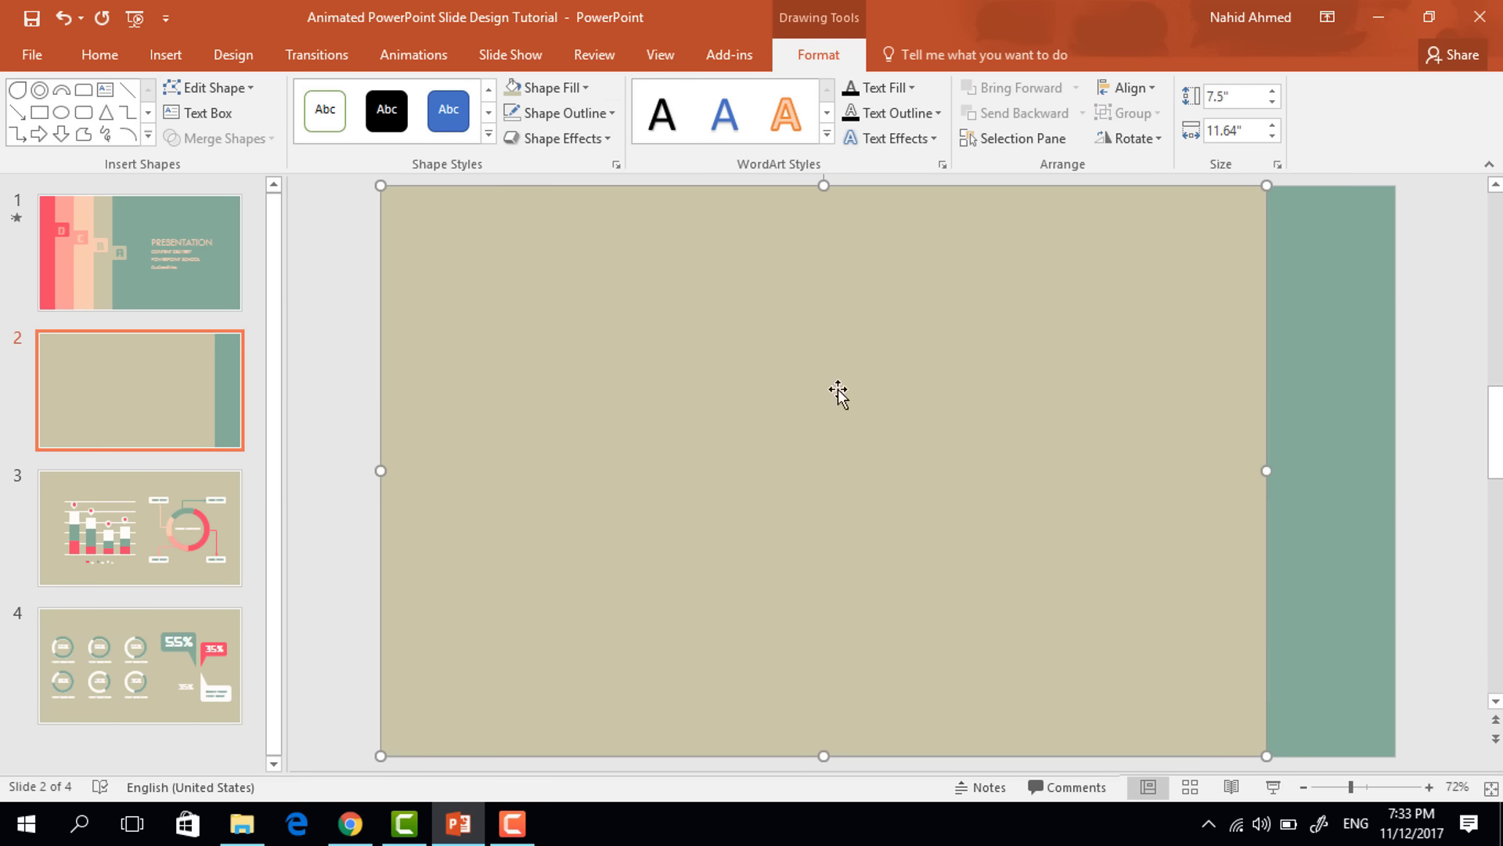
Step: Draw a small Round Top Corners rectangle on the teal strip and rotate it to point right
key(Escape)
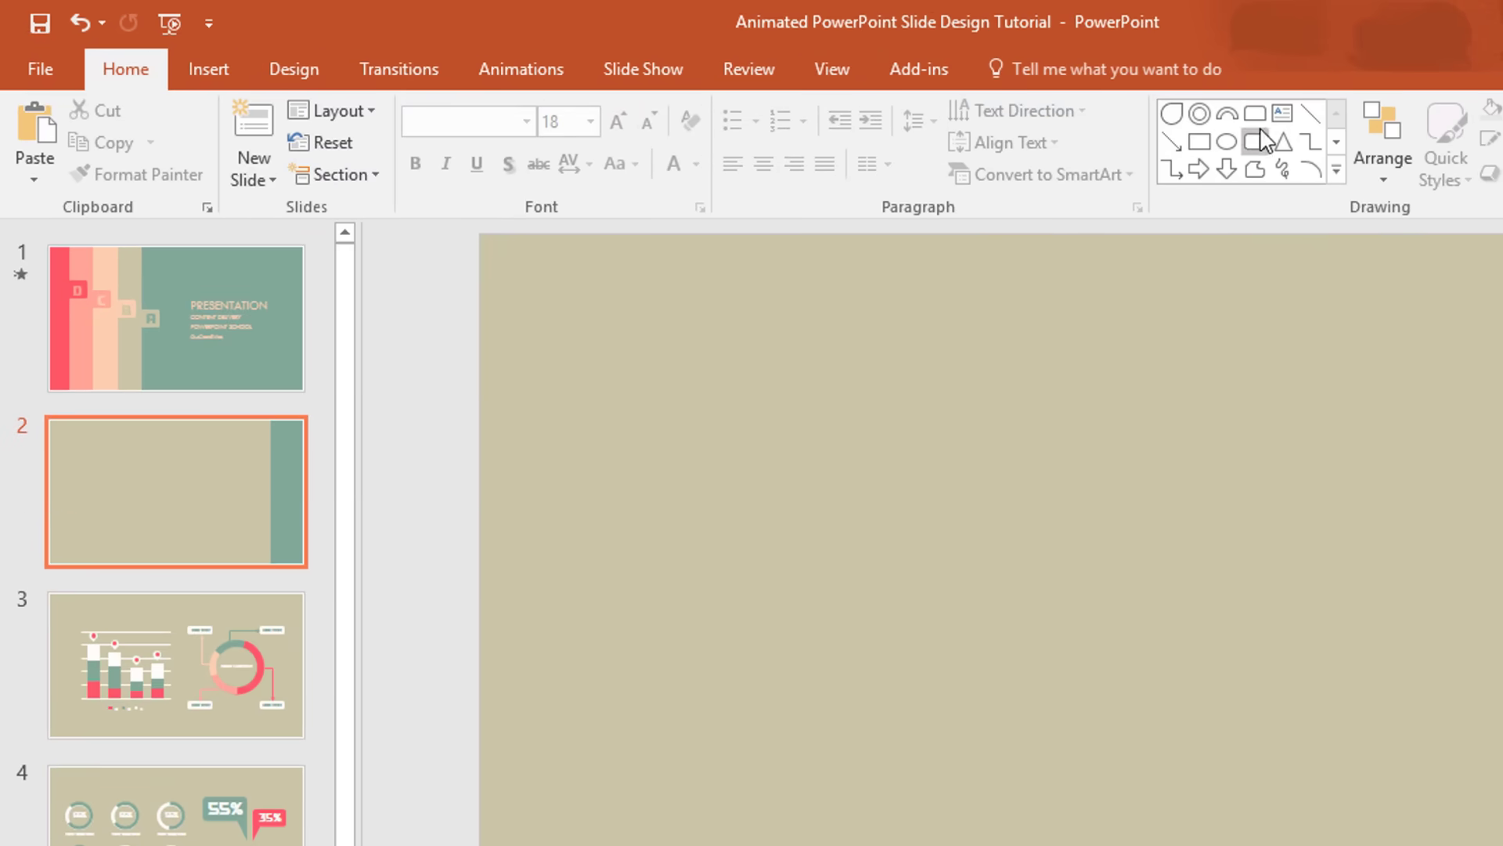
click(1255, 113)
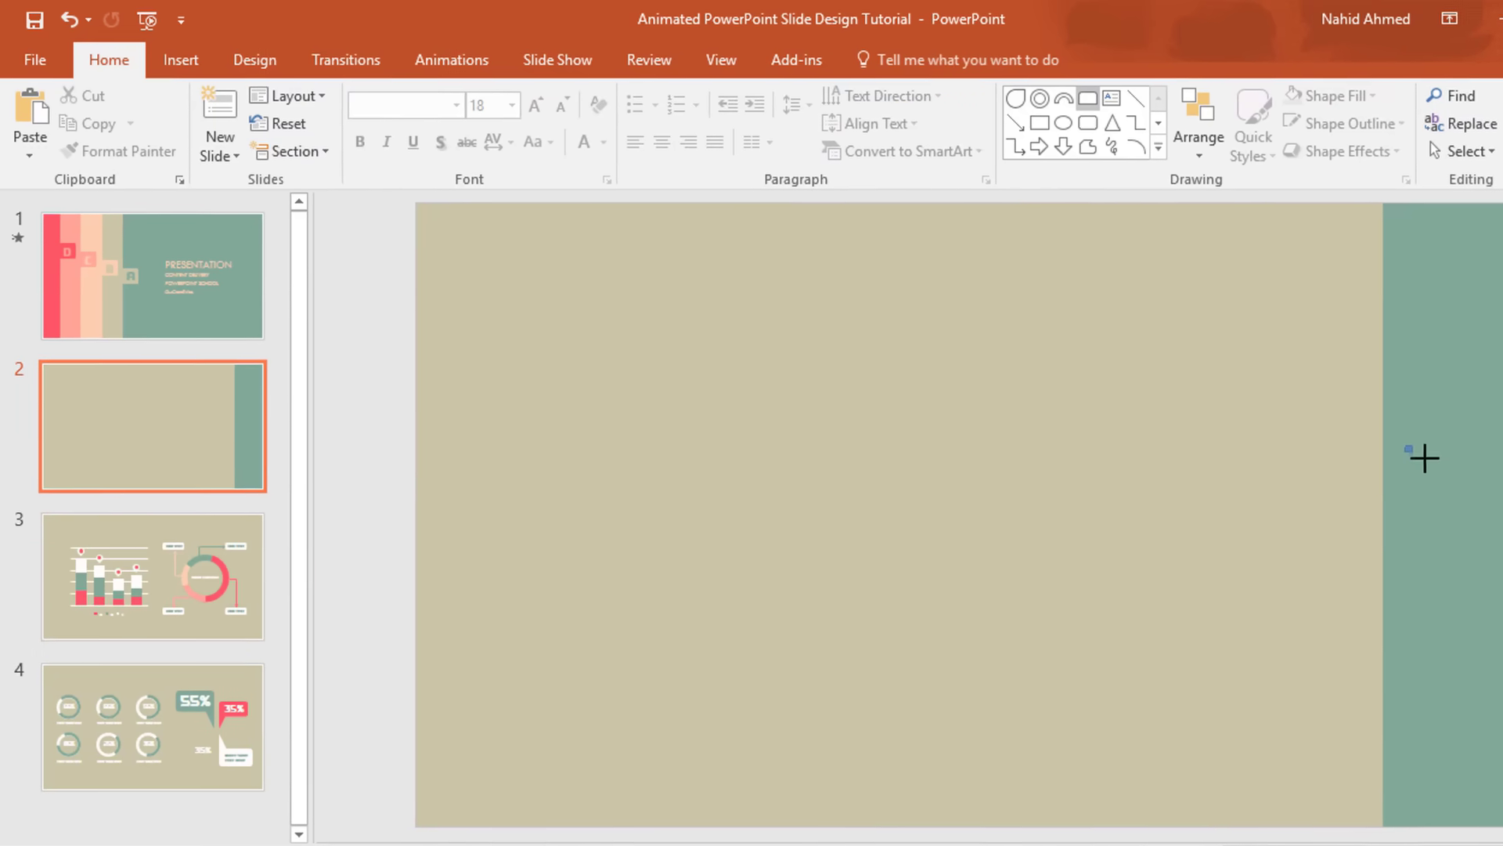
drag(1286, 408, 1355, 463)
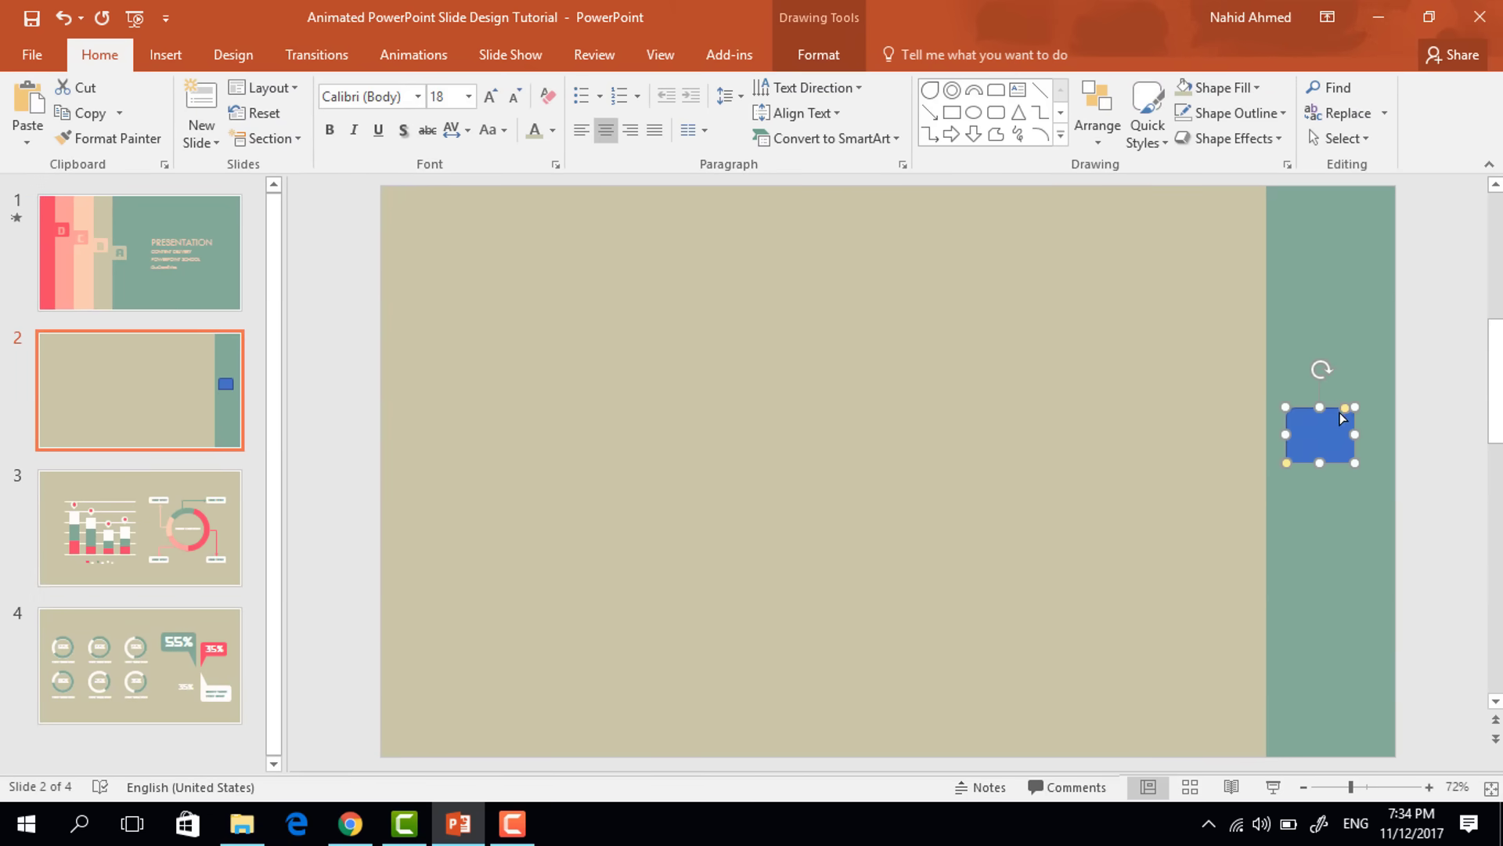
key(Escape)
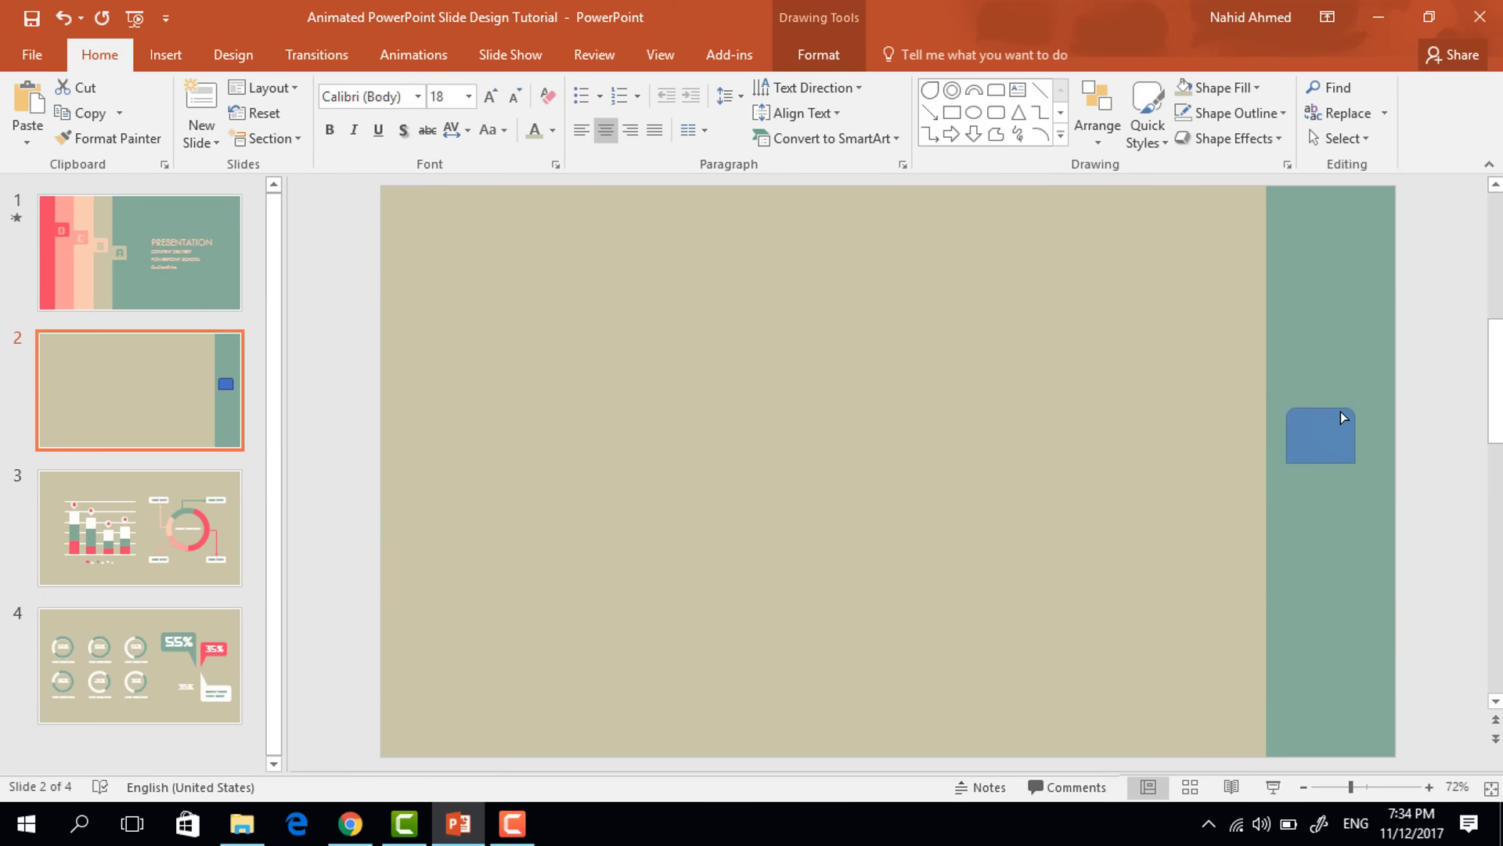
click(1337, 411)
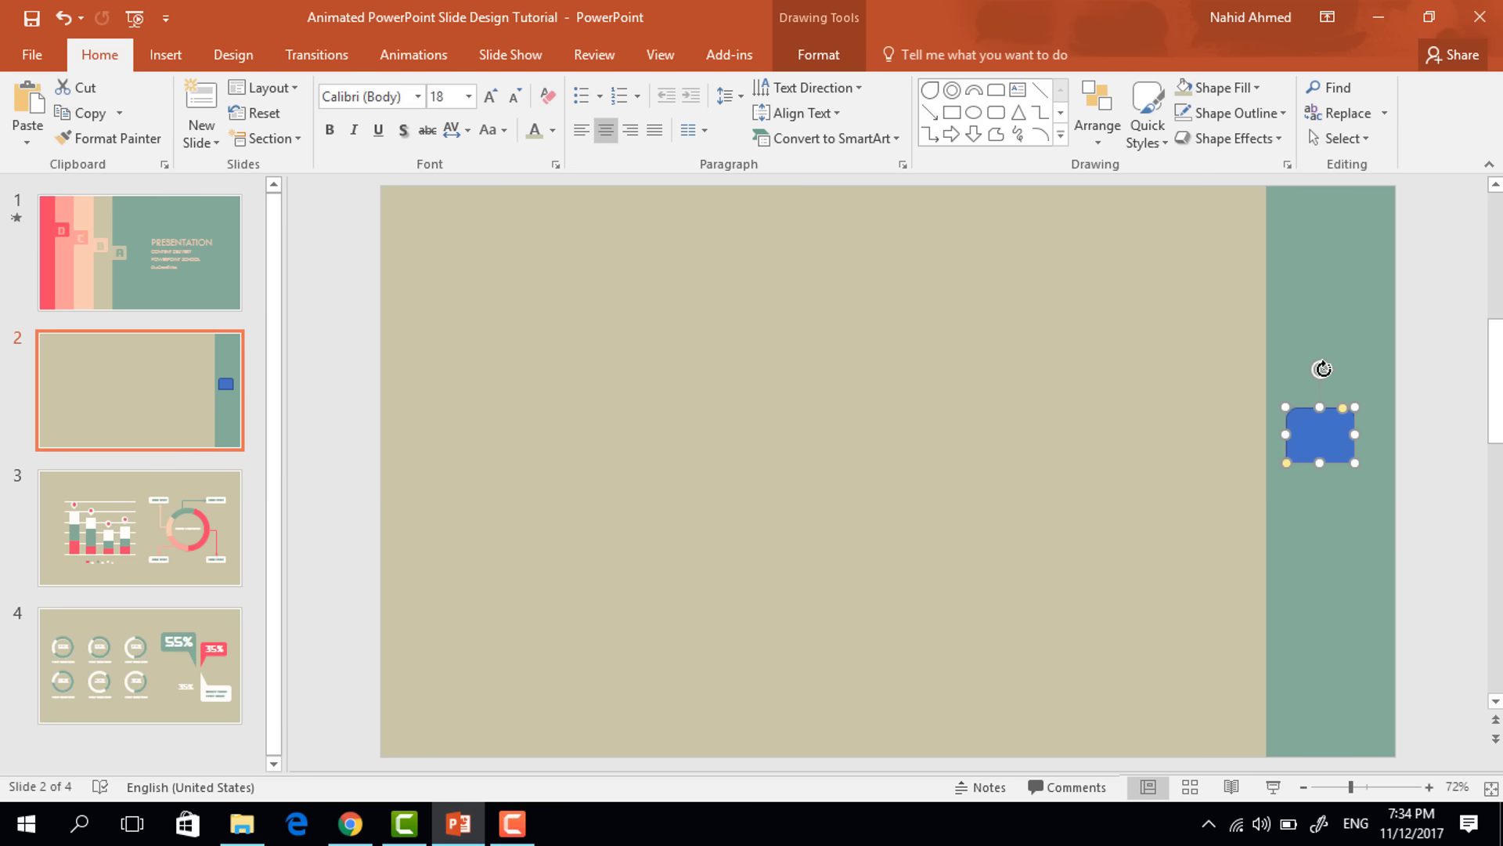
drag(1325, 366, 1291, 472)
Step: Fill the rounded tab with the tan recent colour and remove its outline
click(811, 55)
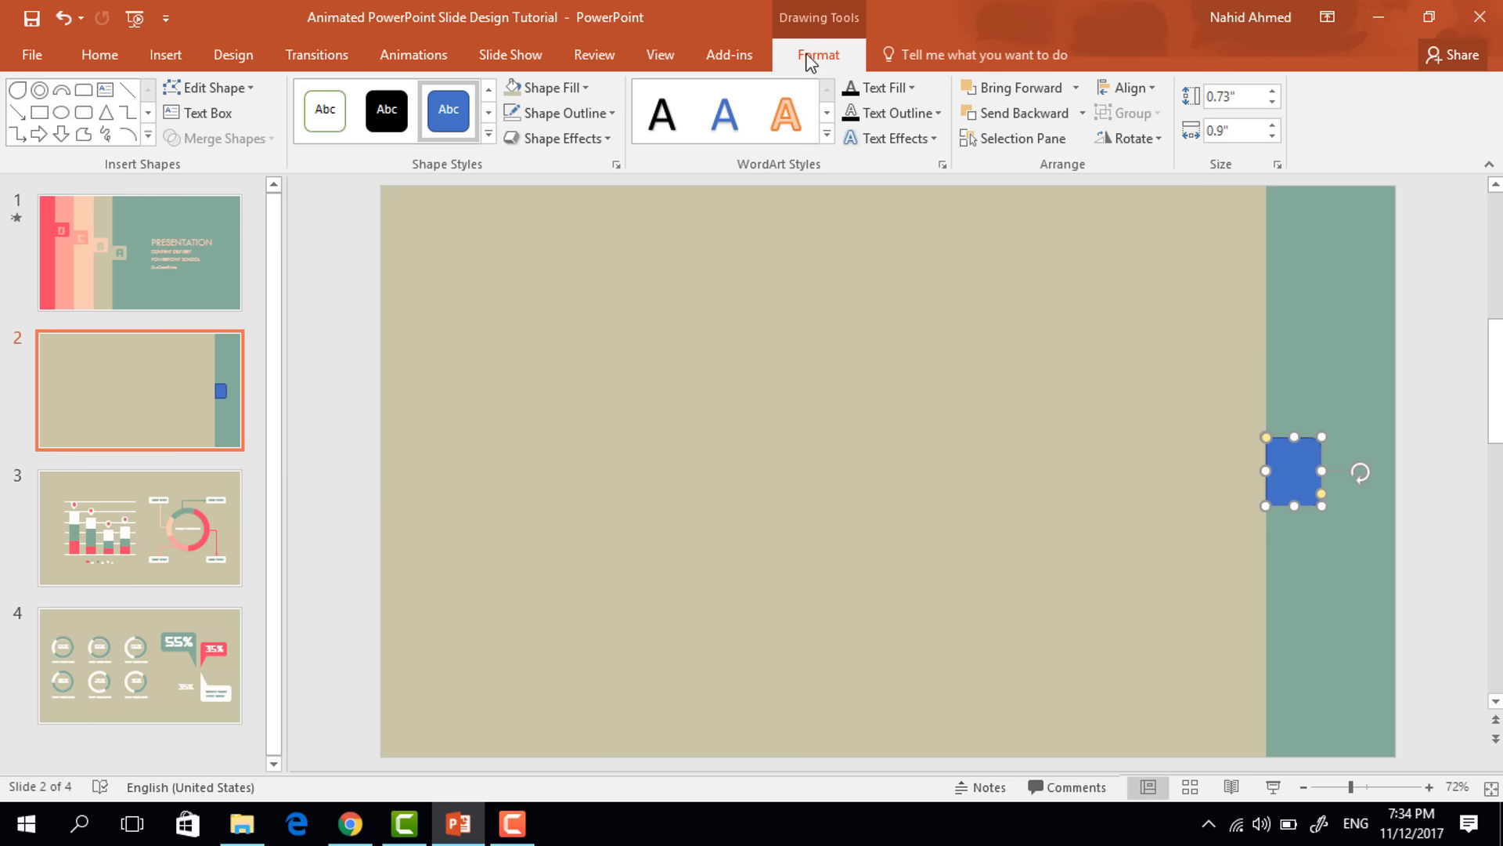
click(530, 88)
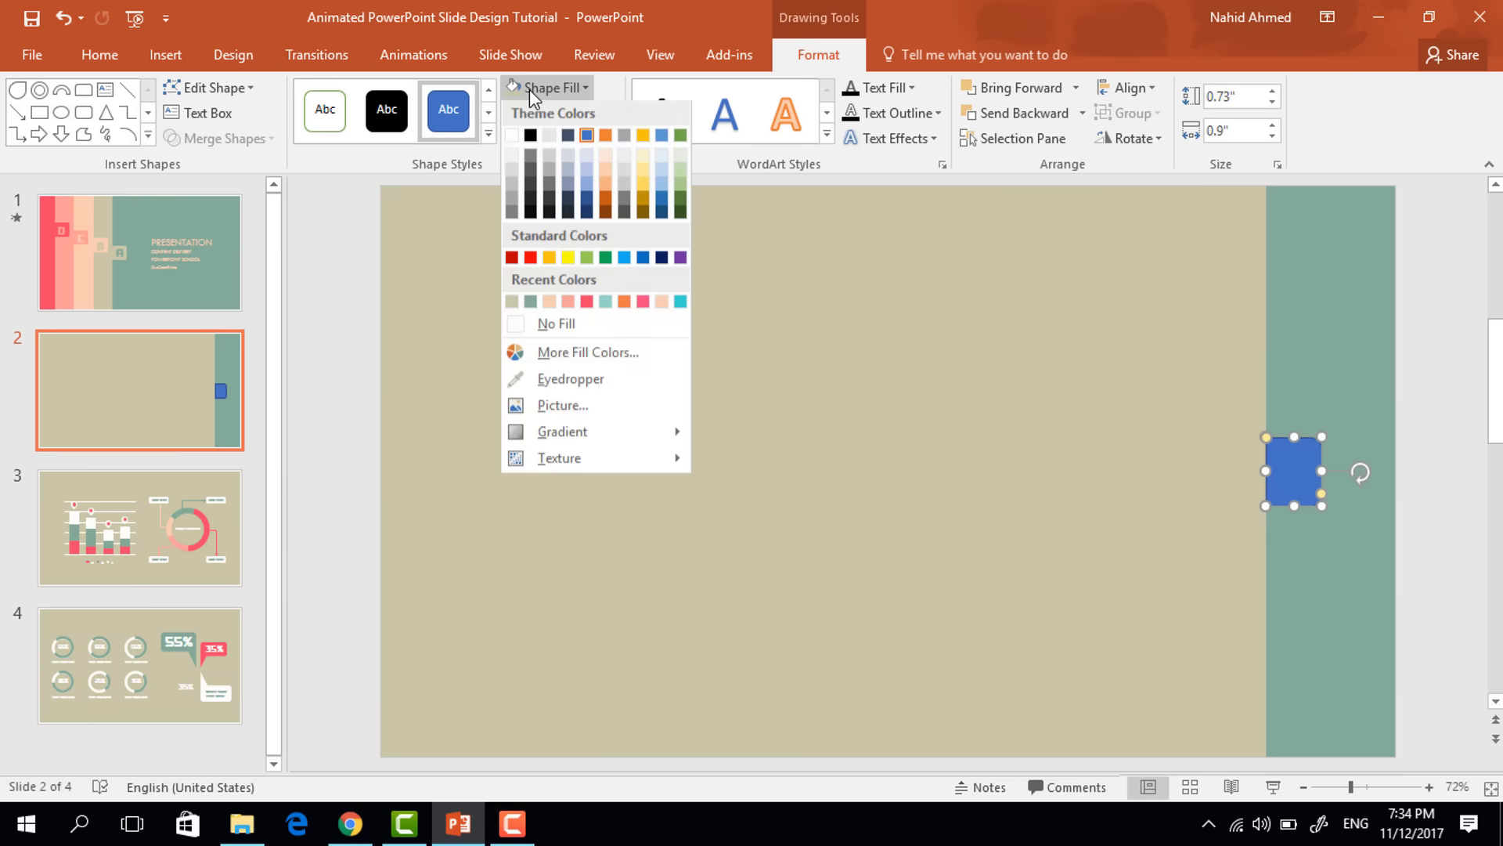
click(512, 304)
click(592, 110)
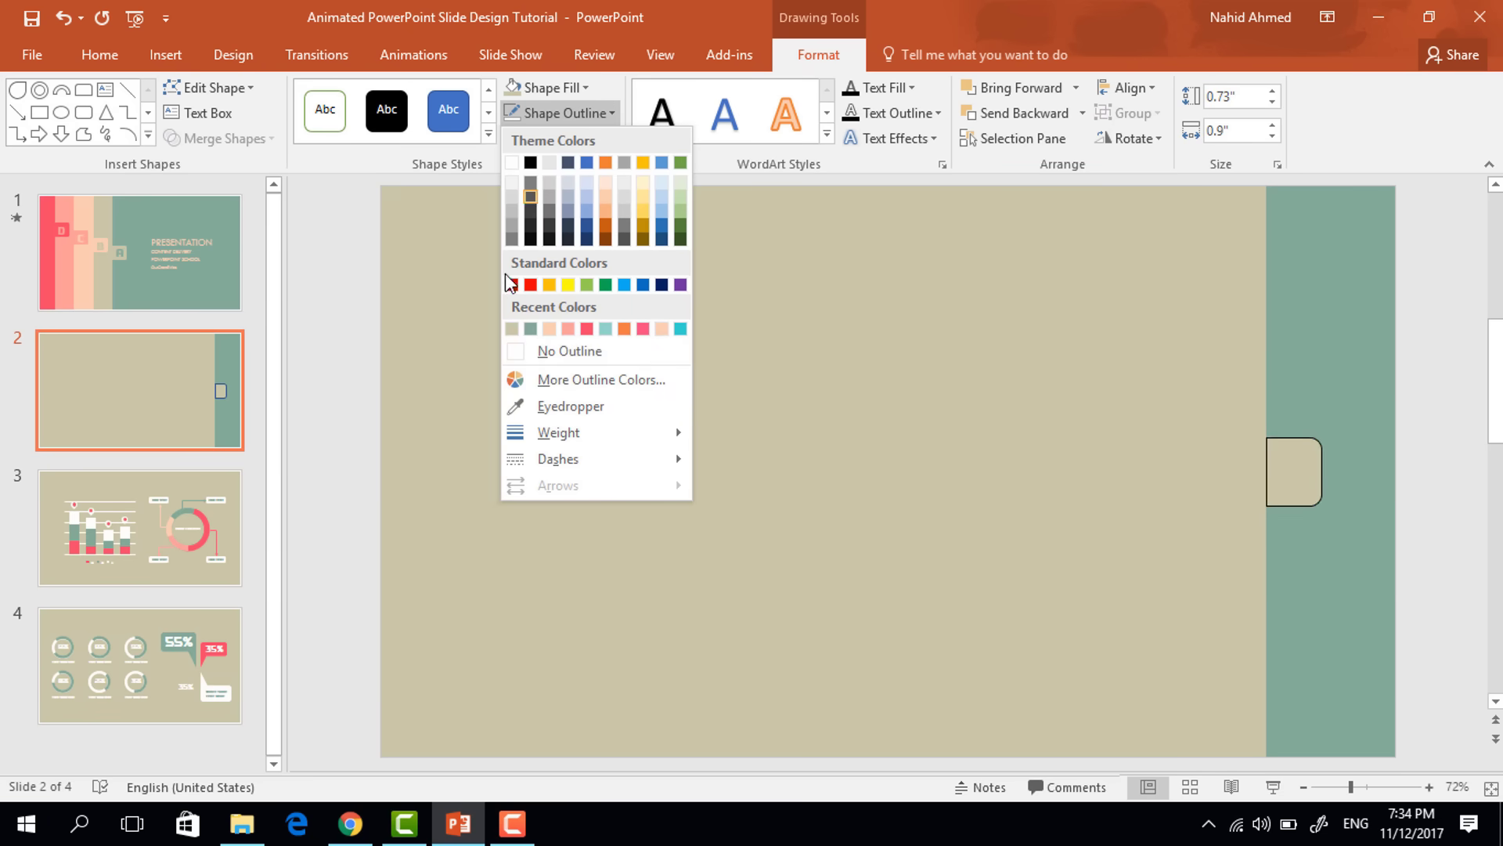
click(557, 353)
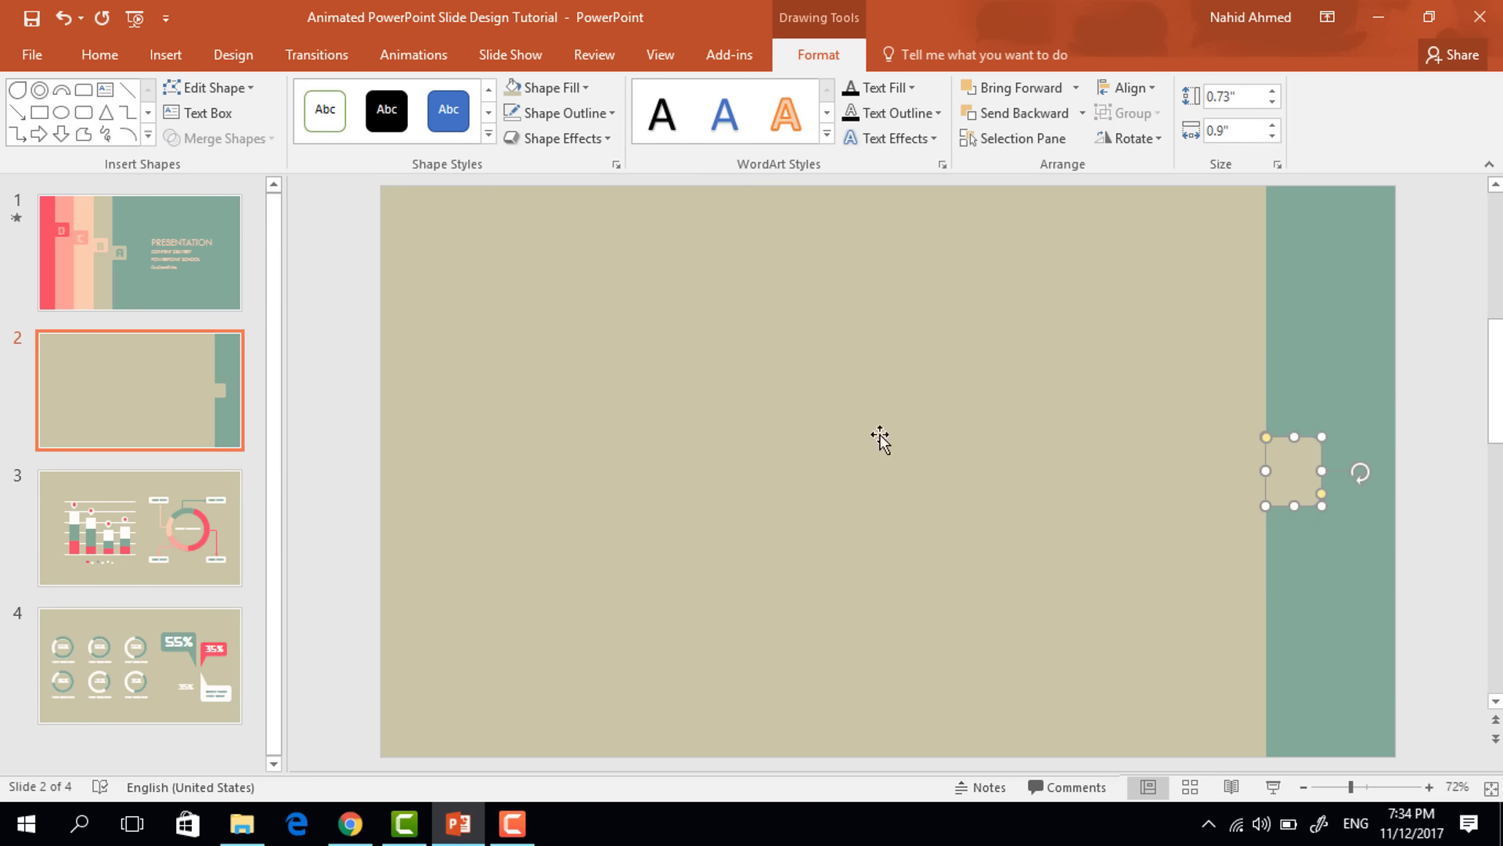
Step: Add a text box over the tab with the letter A in the DAGGERSQUARE font
click(1346, 382)
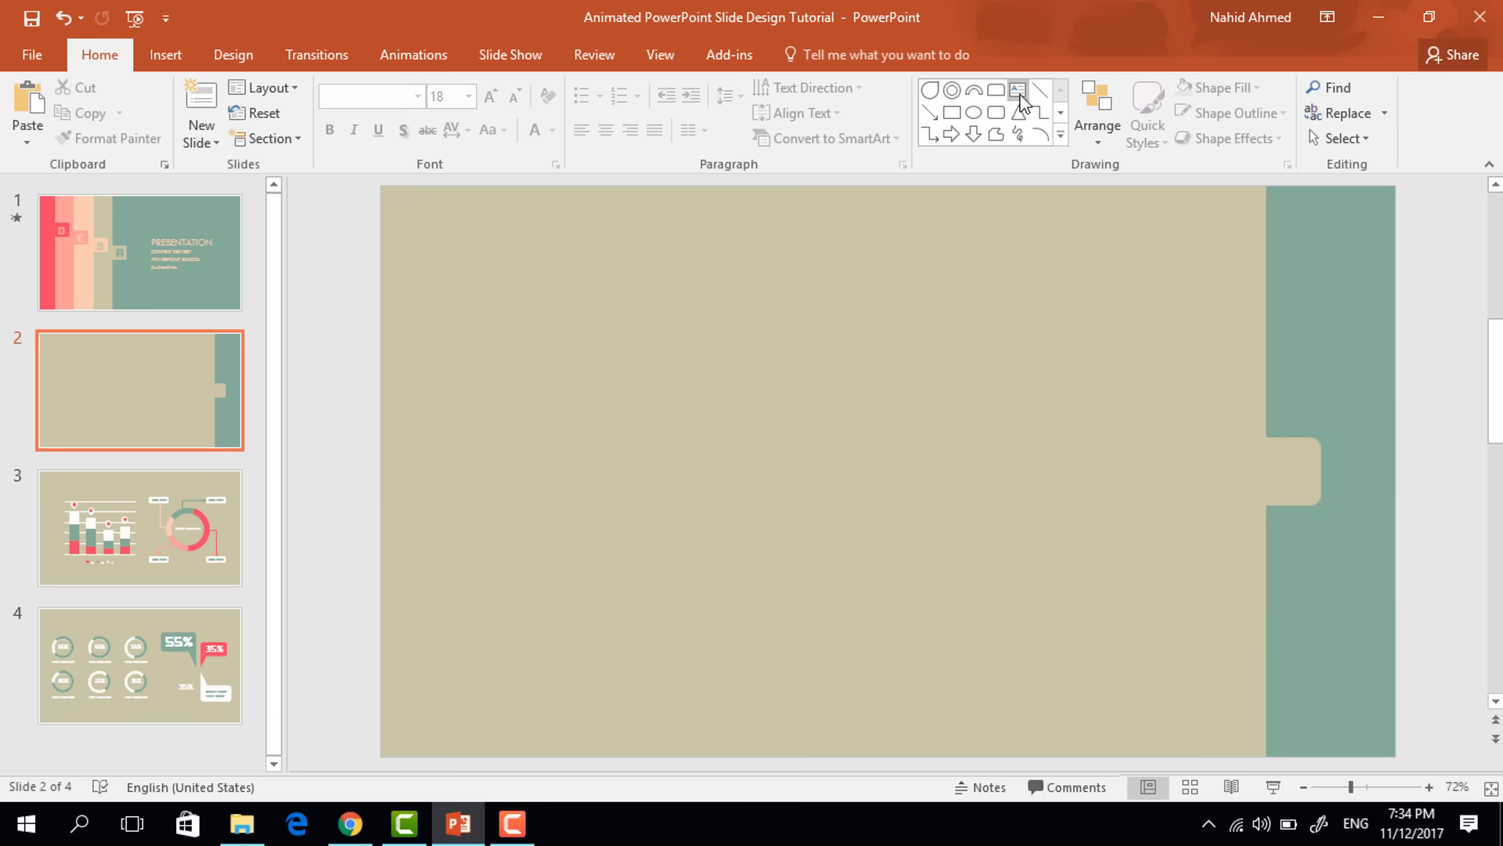
click(1018, 92)
drag(1278, 438, 1319, 503)
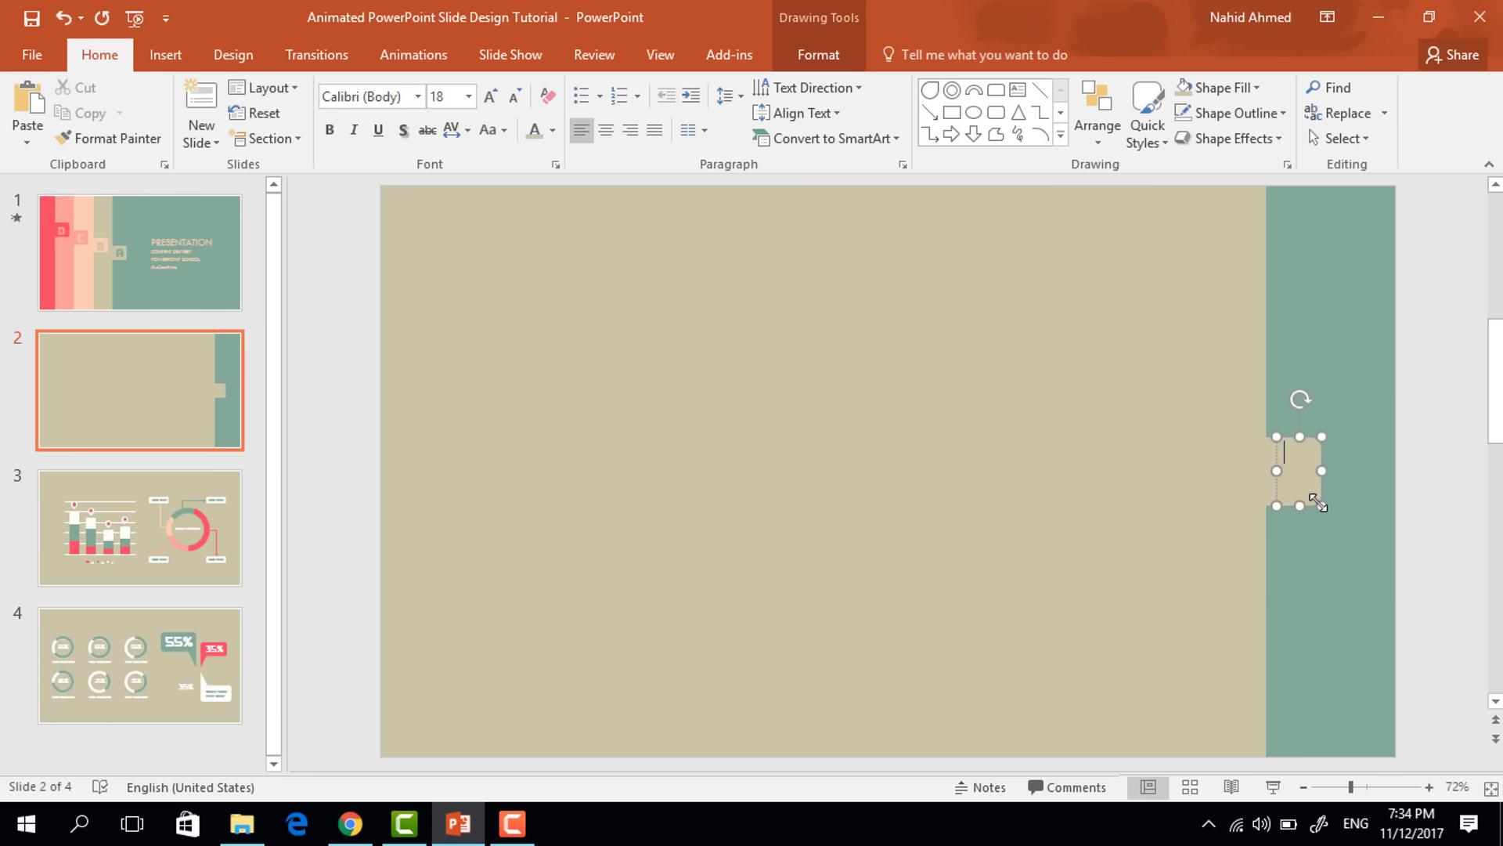
text(A)
key(ctrl+a)
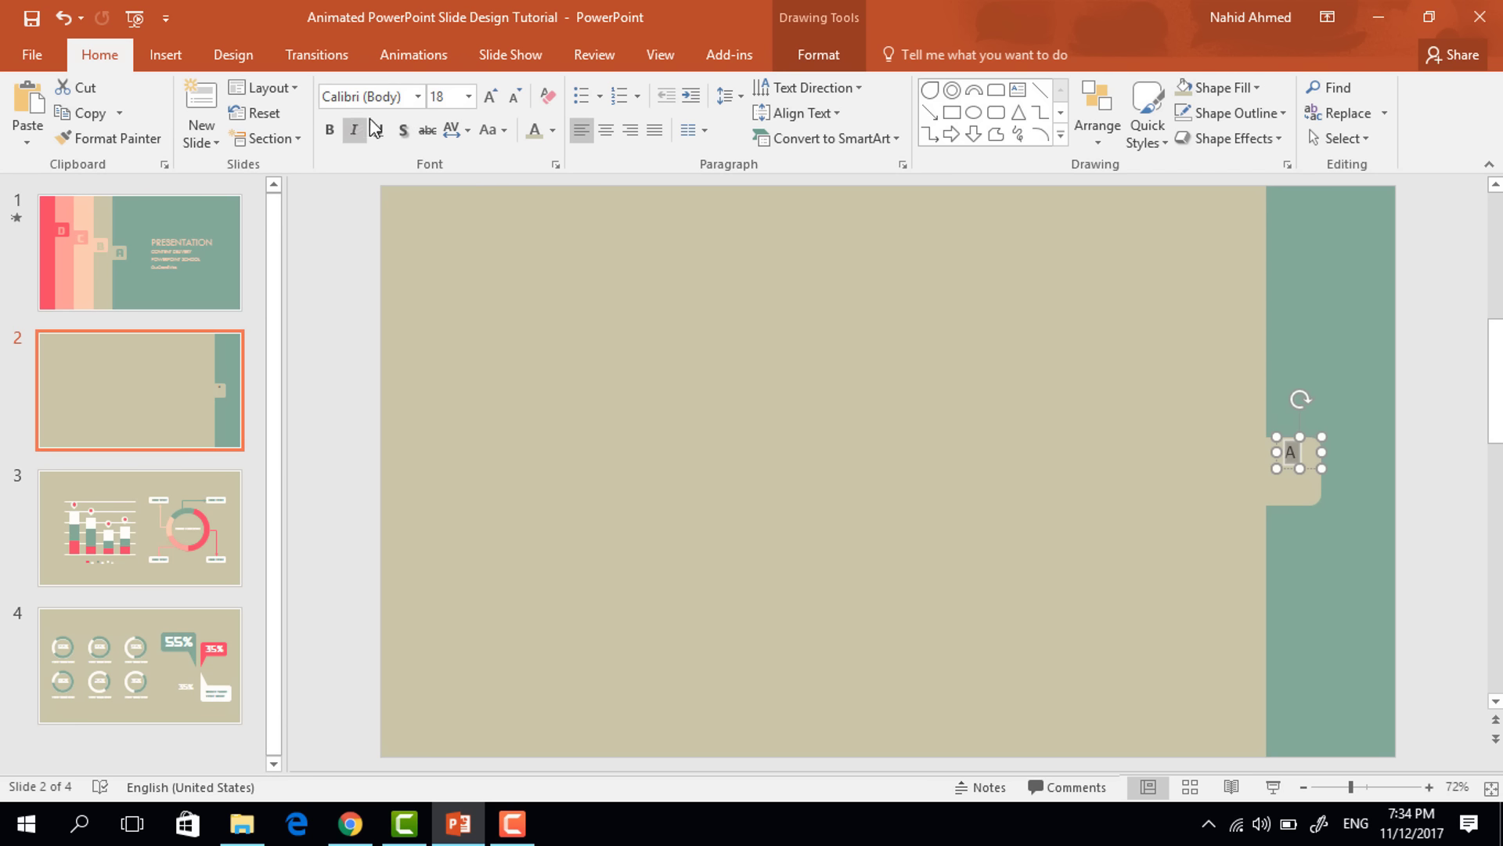
click(396, 100)
text(dagg)
key(Return)
Step: Enlarge the A to 48 pt, colour it teal-grey, and centre it on the tab
click(491, 100)
click(491, 101)
click(491, 100)
click(491, 100)
click(491, 100)
click(490, 100)
click(490, 101)
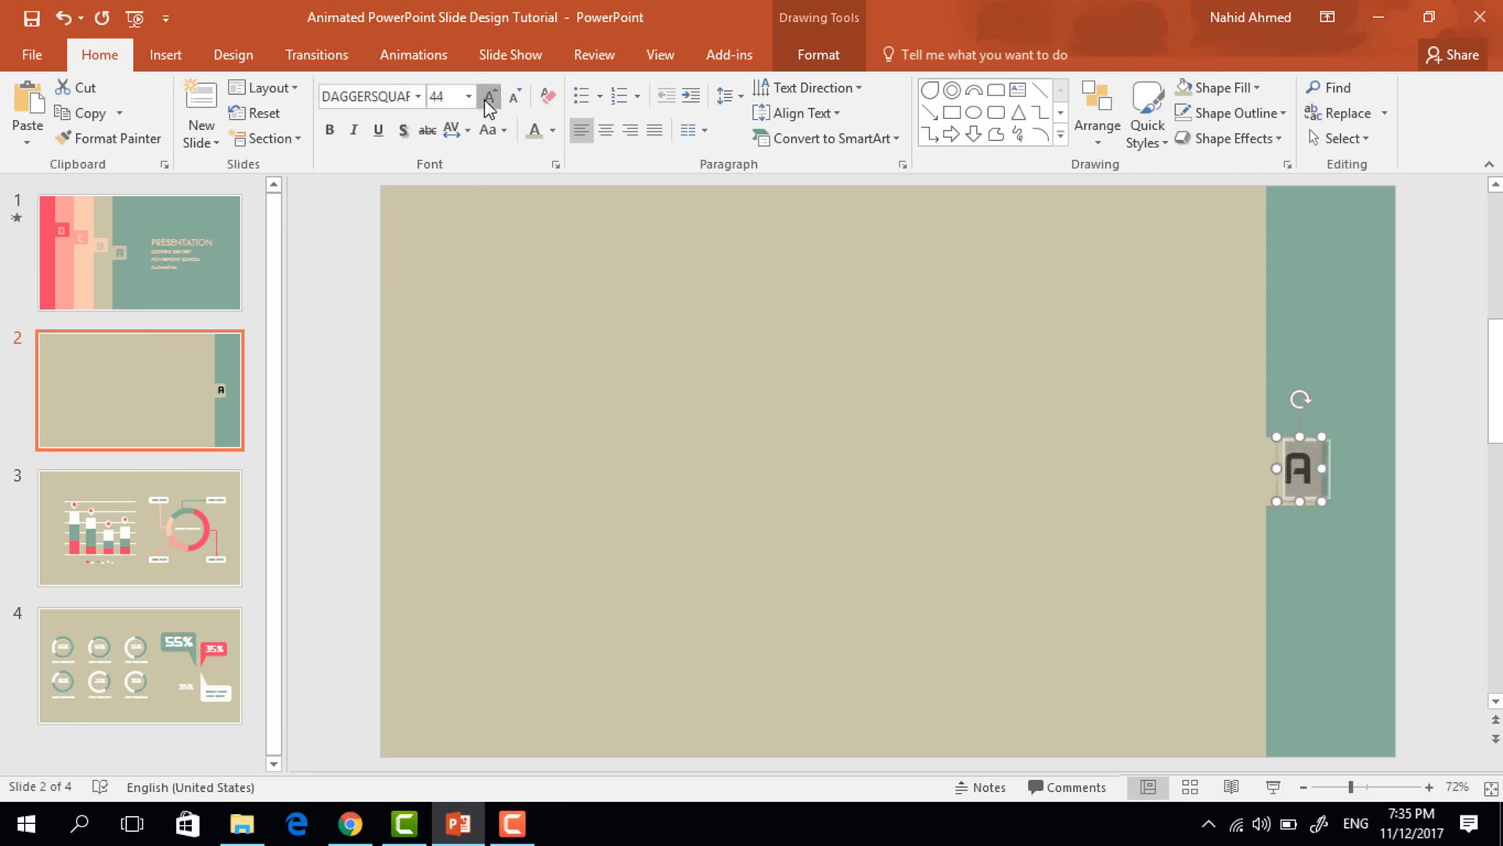
click(489, 101)
click(553, 134)
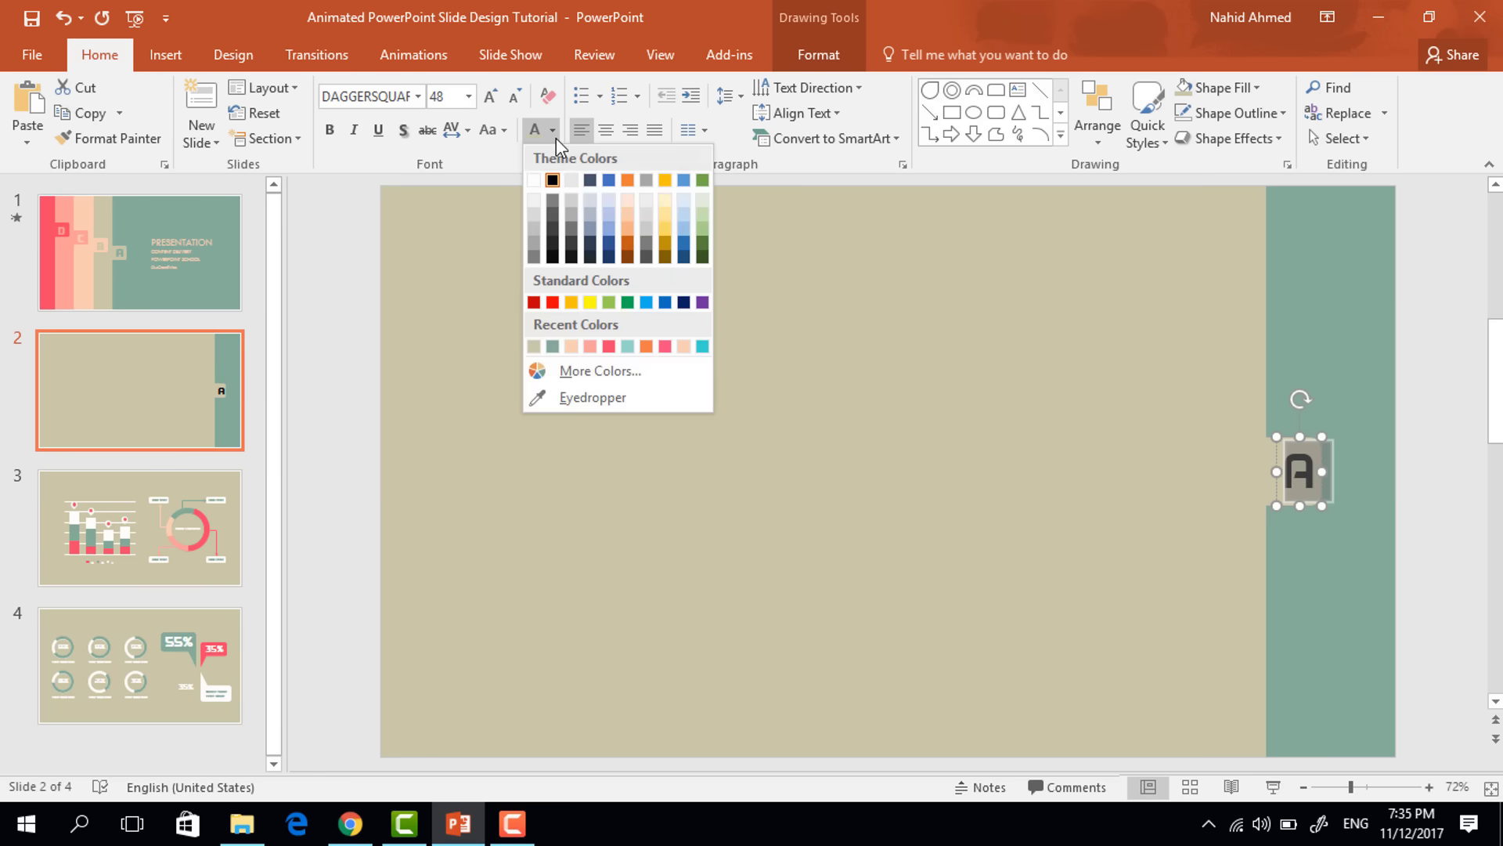
click(553, 346)
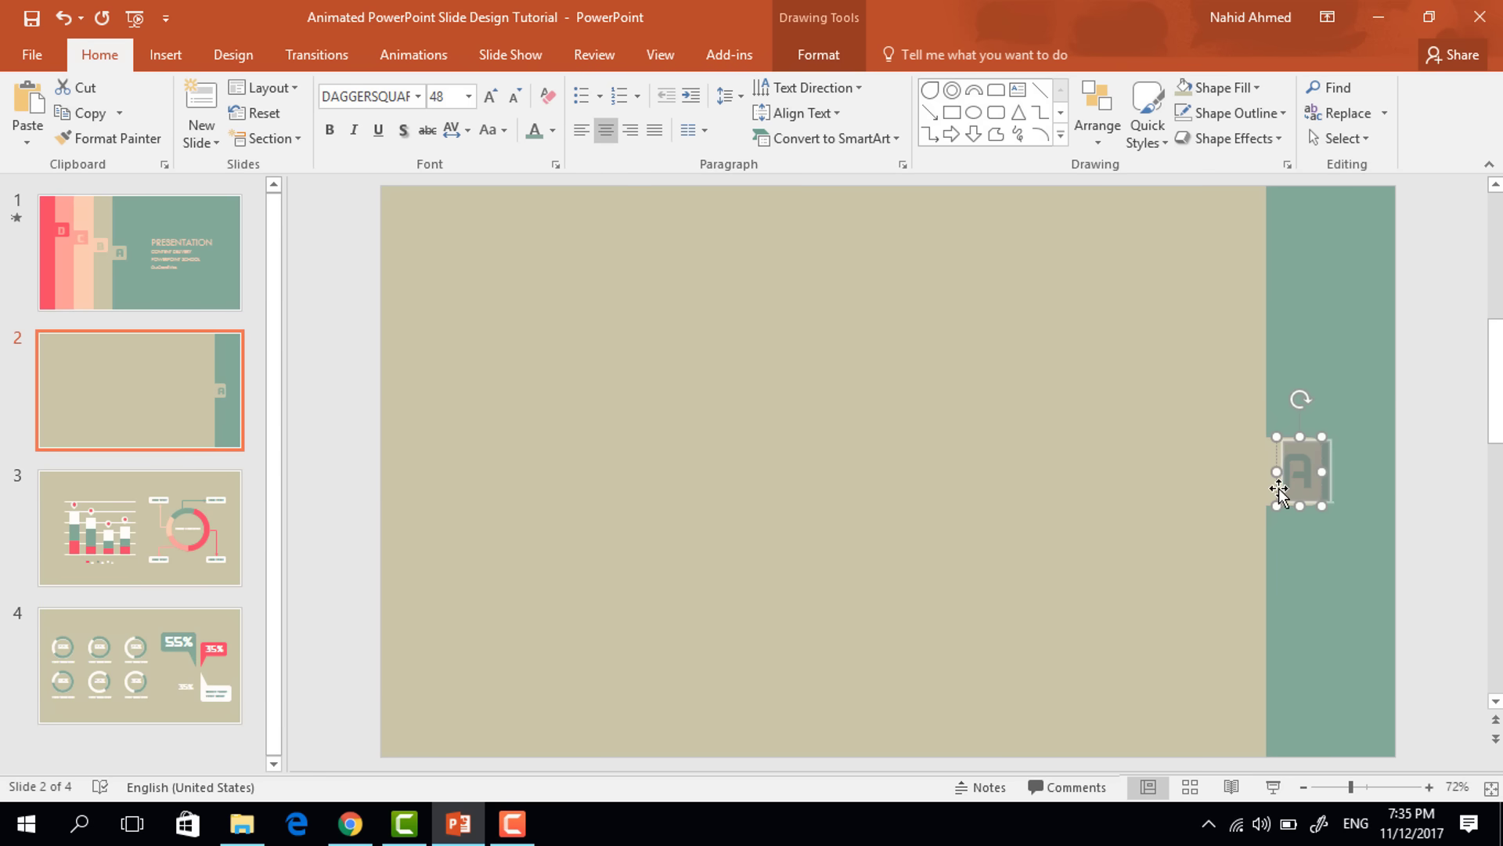
drag(1277, 481, 1272, 487)
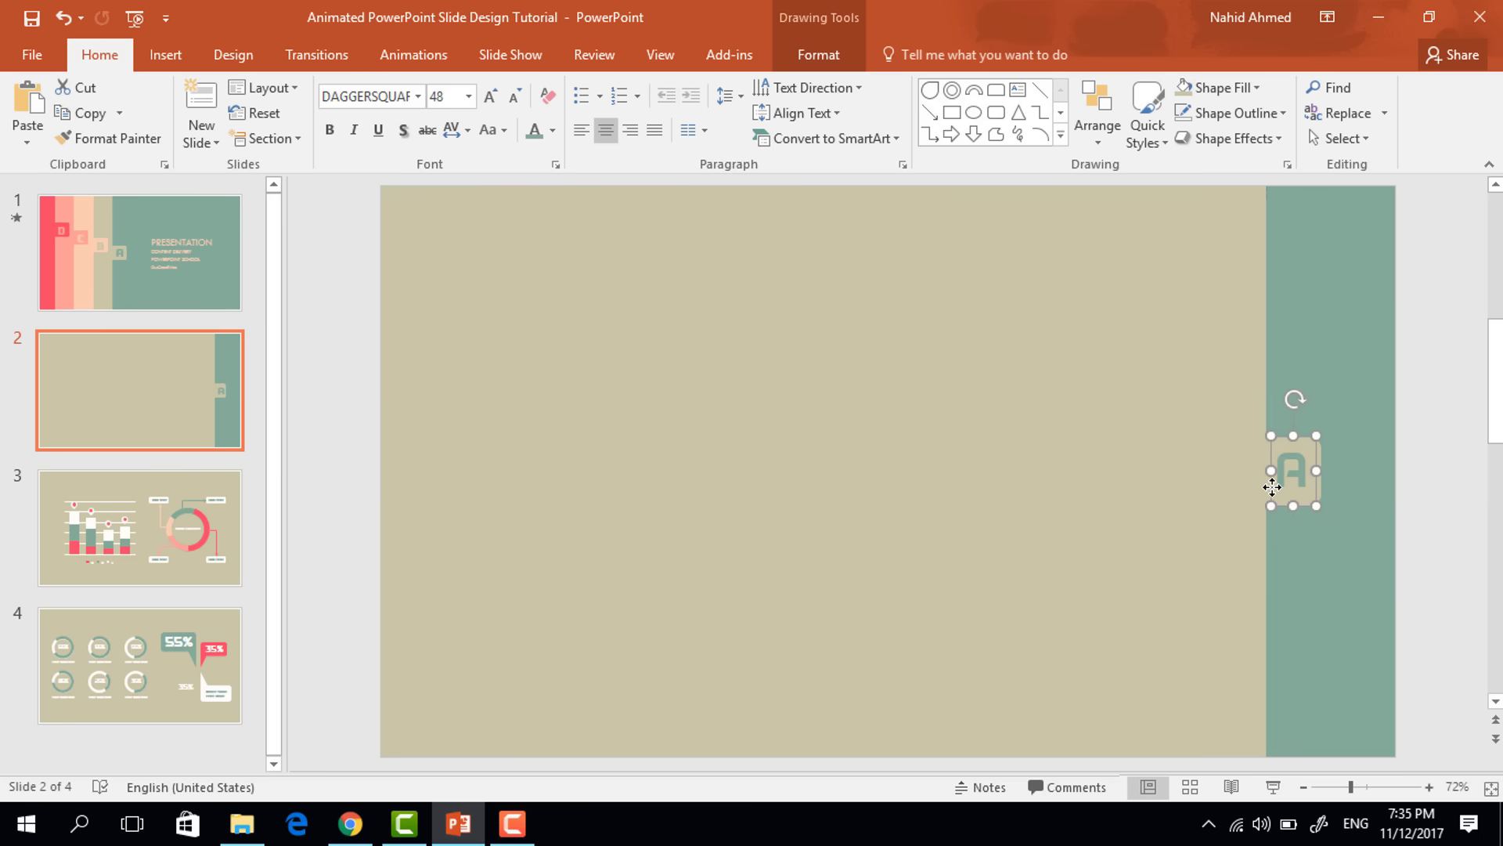
Step: Group the A tab, then duplicate the panel and tab to the left and fill the copy peach
click(1309, 539)
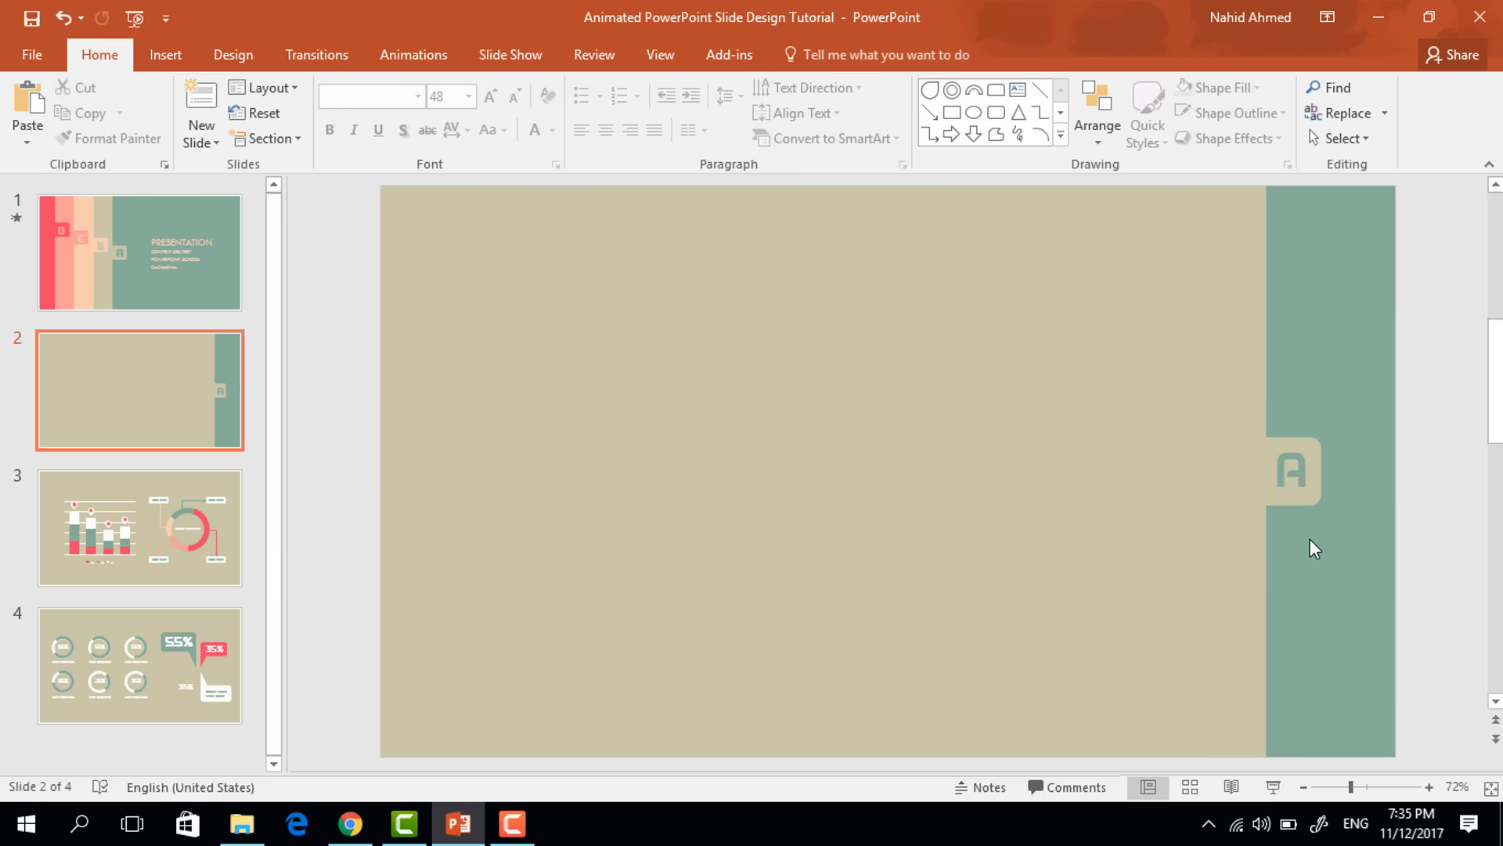
drag(1351, 407, 1223, 549)
key(ctrl+g)
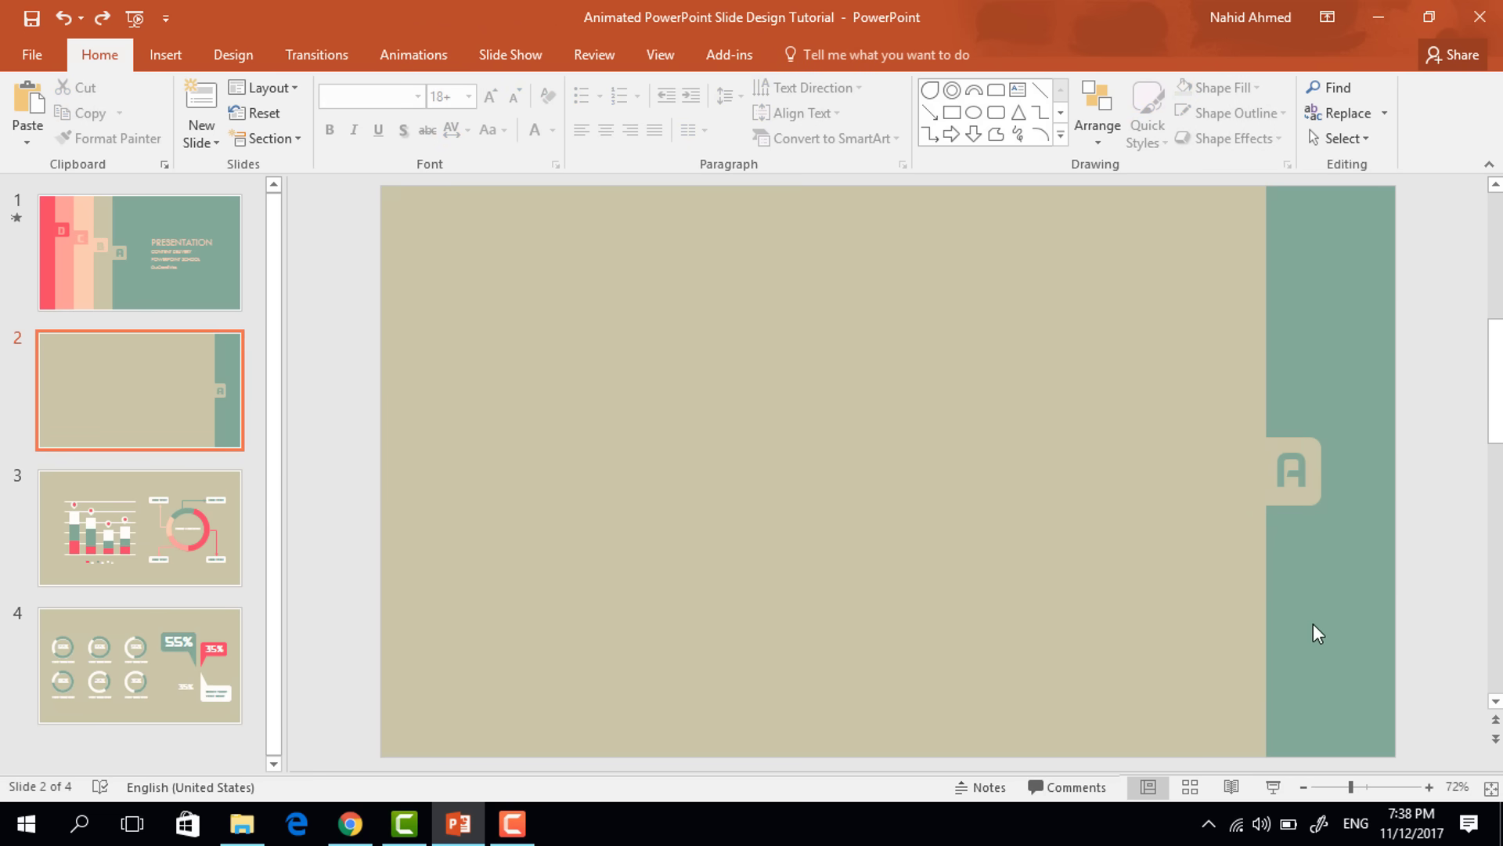
key(ctrl+a)
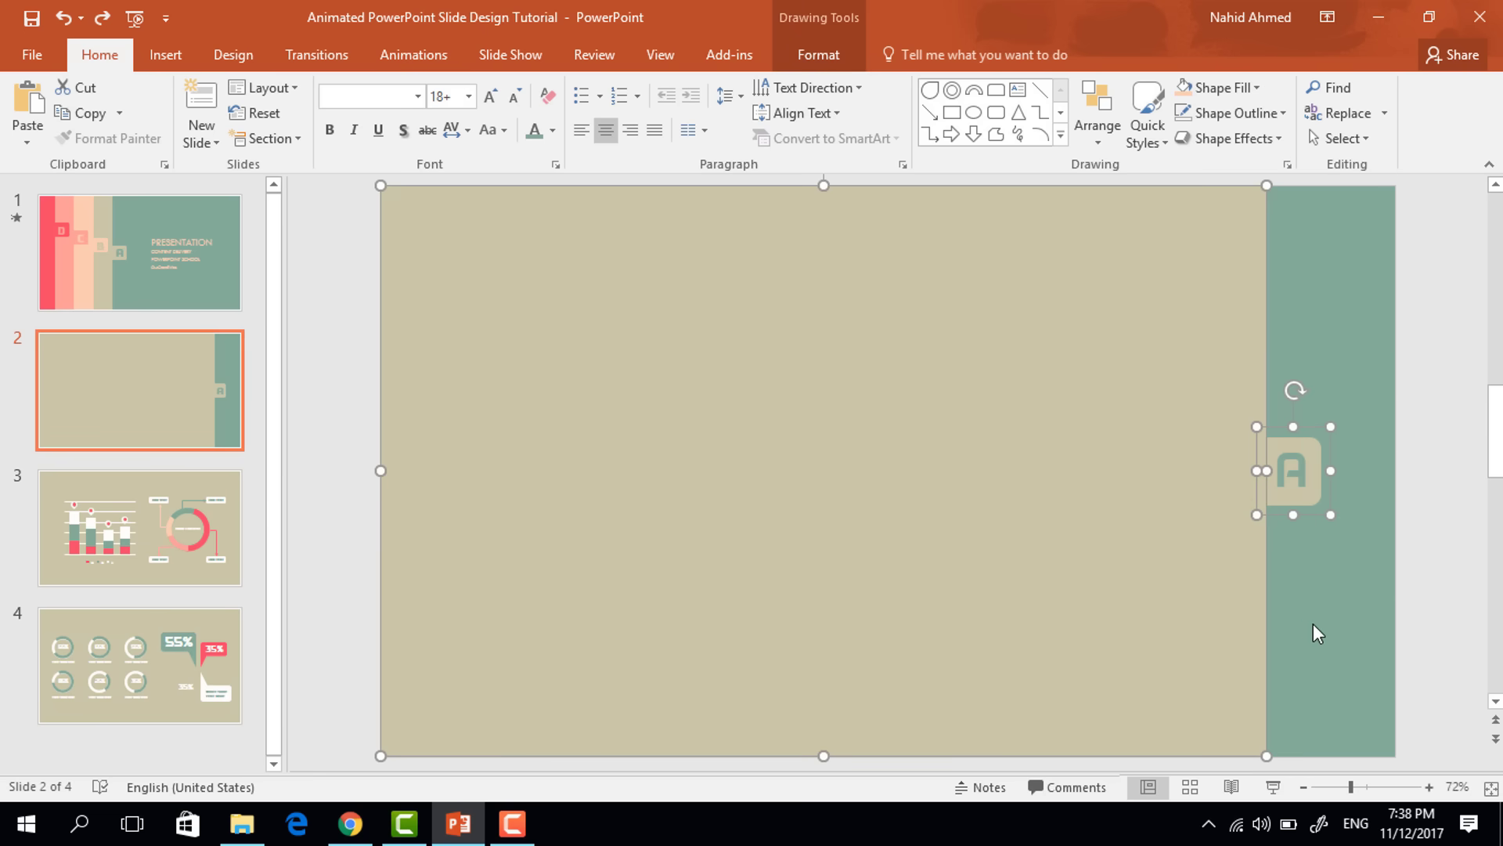
drag(1237, 617, 1155, 597)
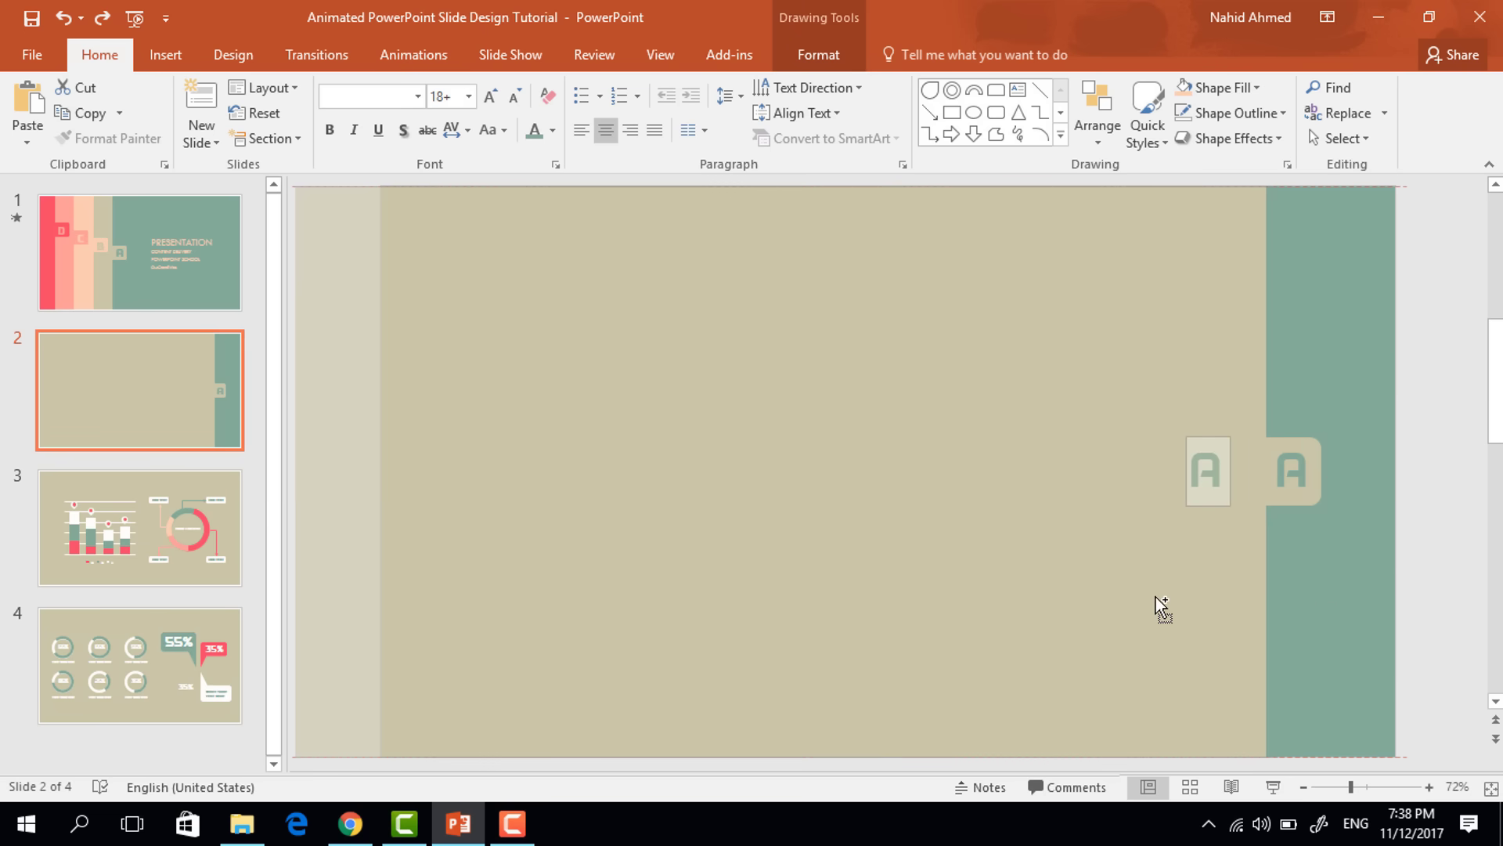
click(818, 54)
click(560, 88)
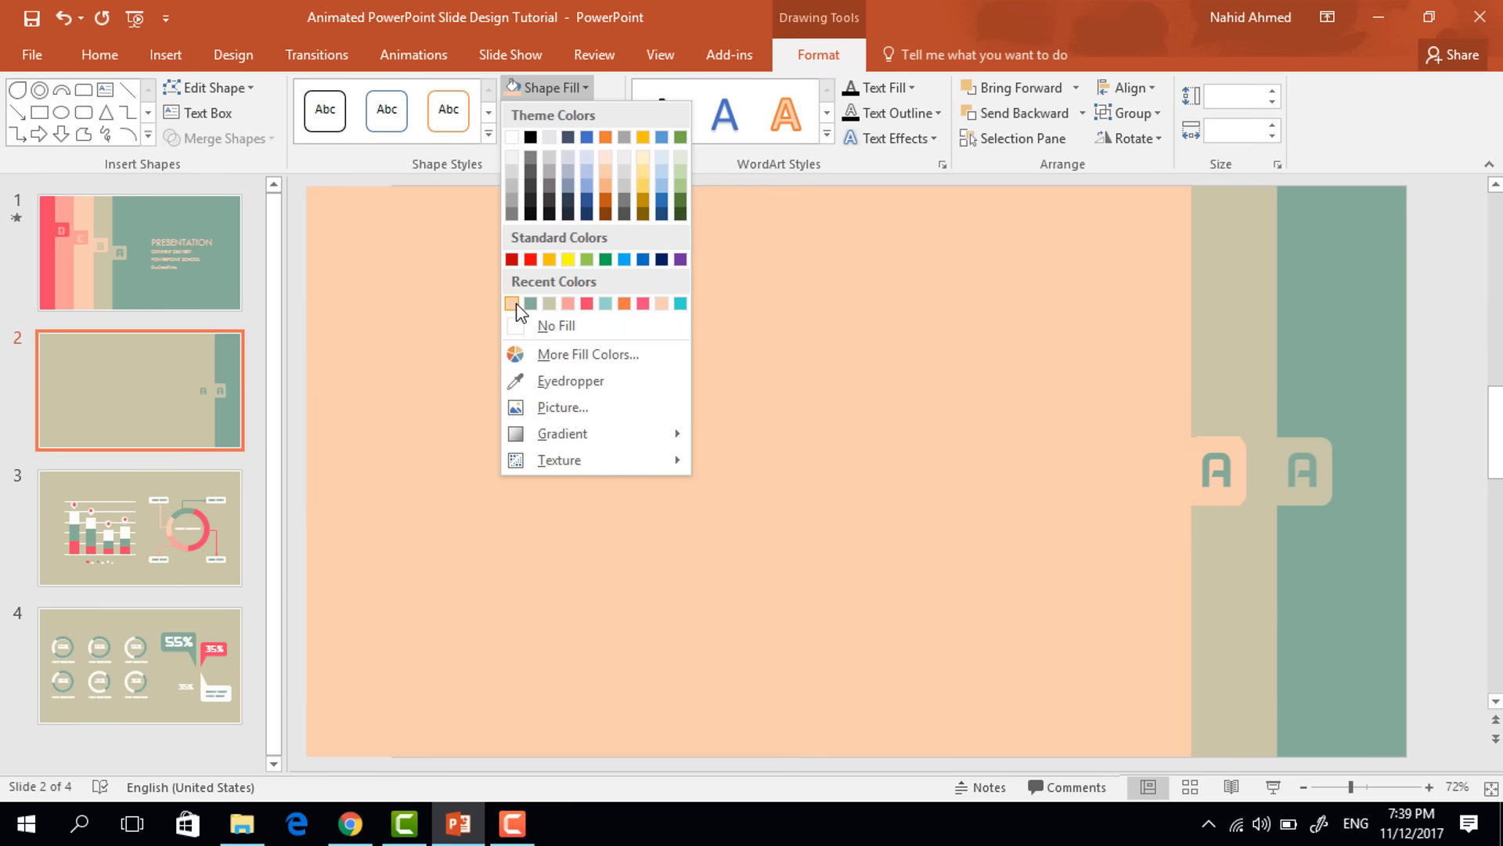
click(512, 303)
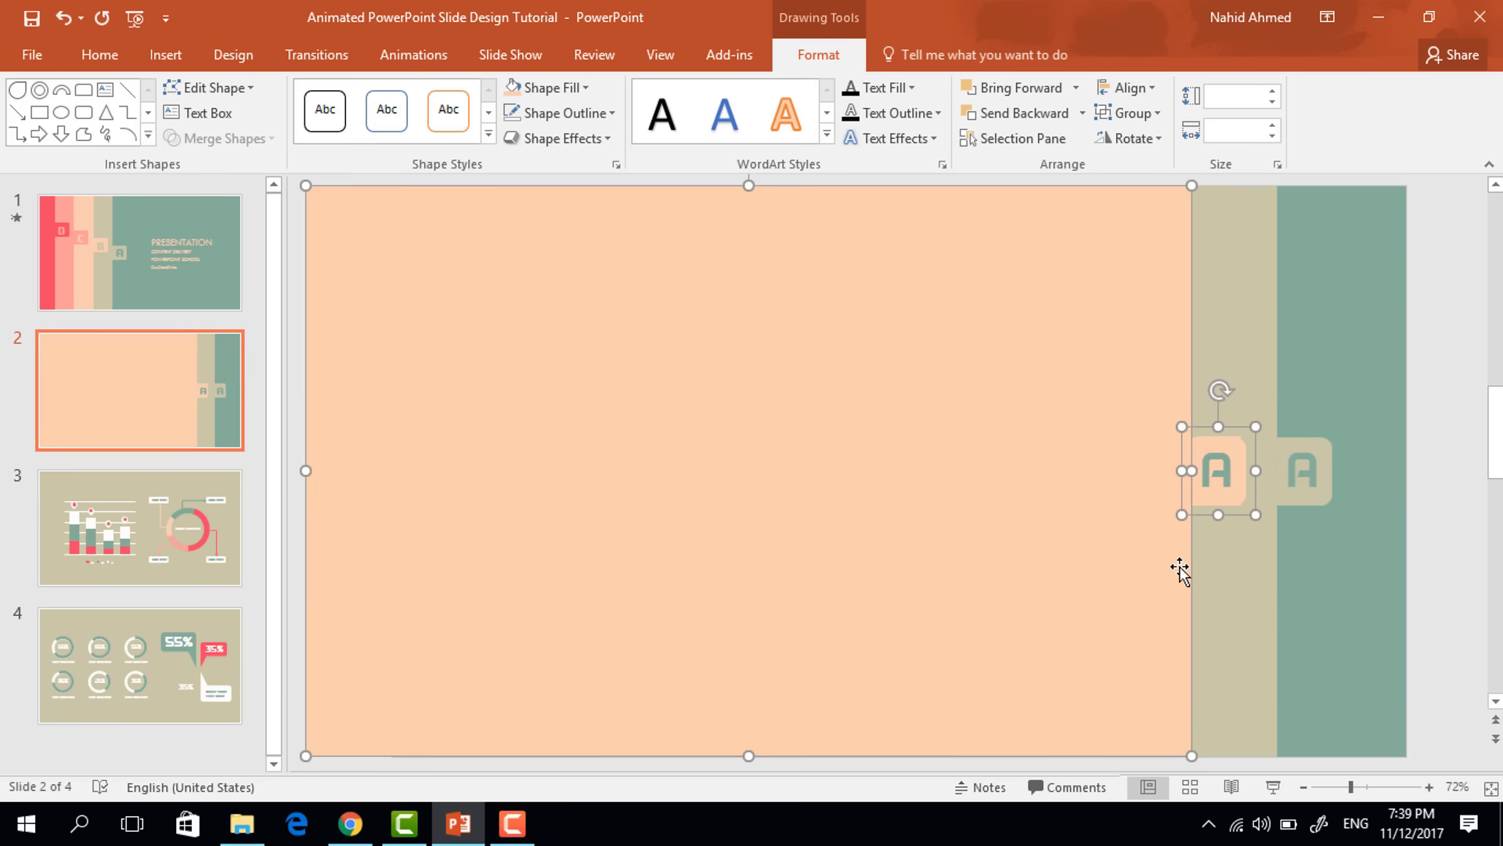
Step: Make two more copies further left, filling one salmon and the next red
drag(1163, 567, 1068, 561)
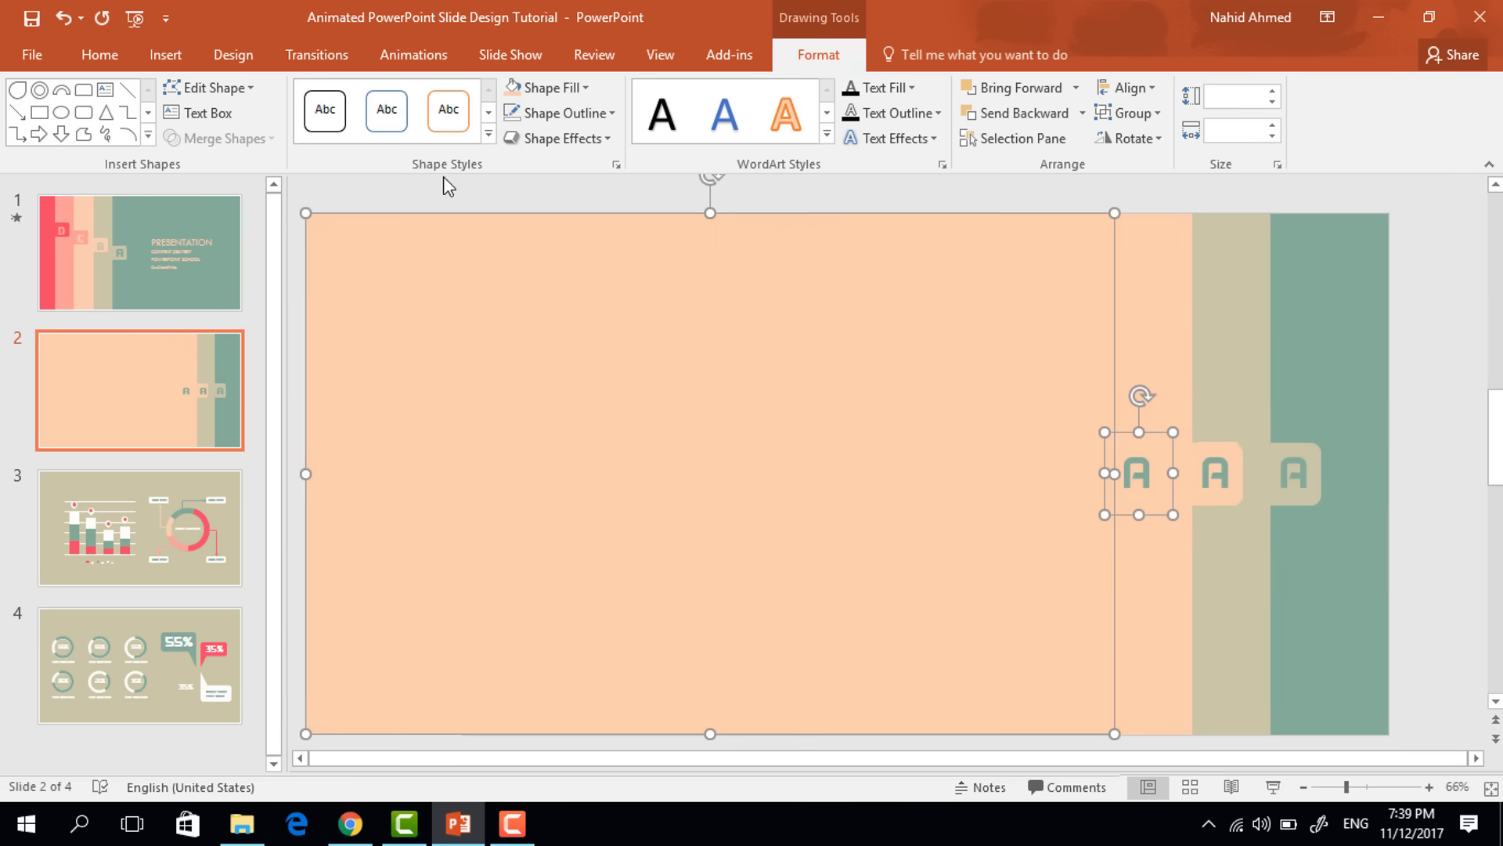
click(542, 85)
click(570, 303)
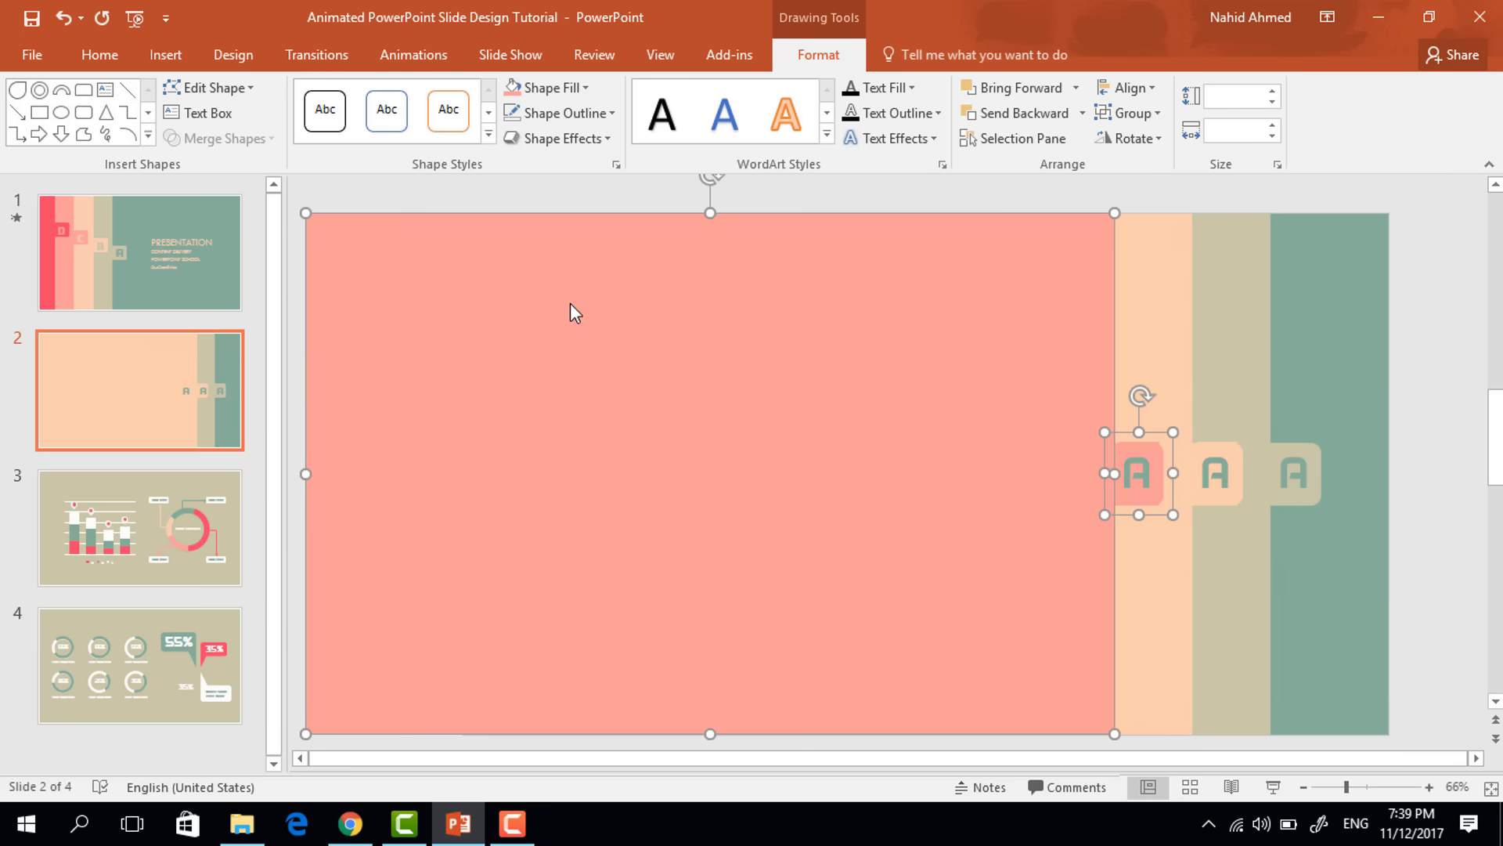
drag(969, 566, 896, 548)
click(542, 87)
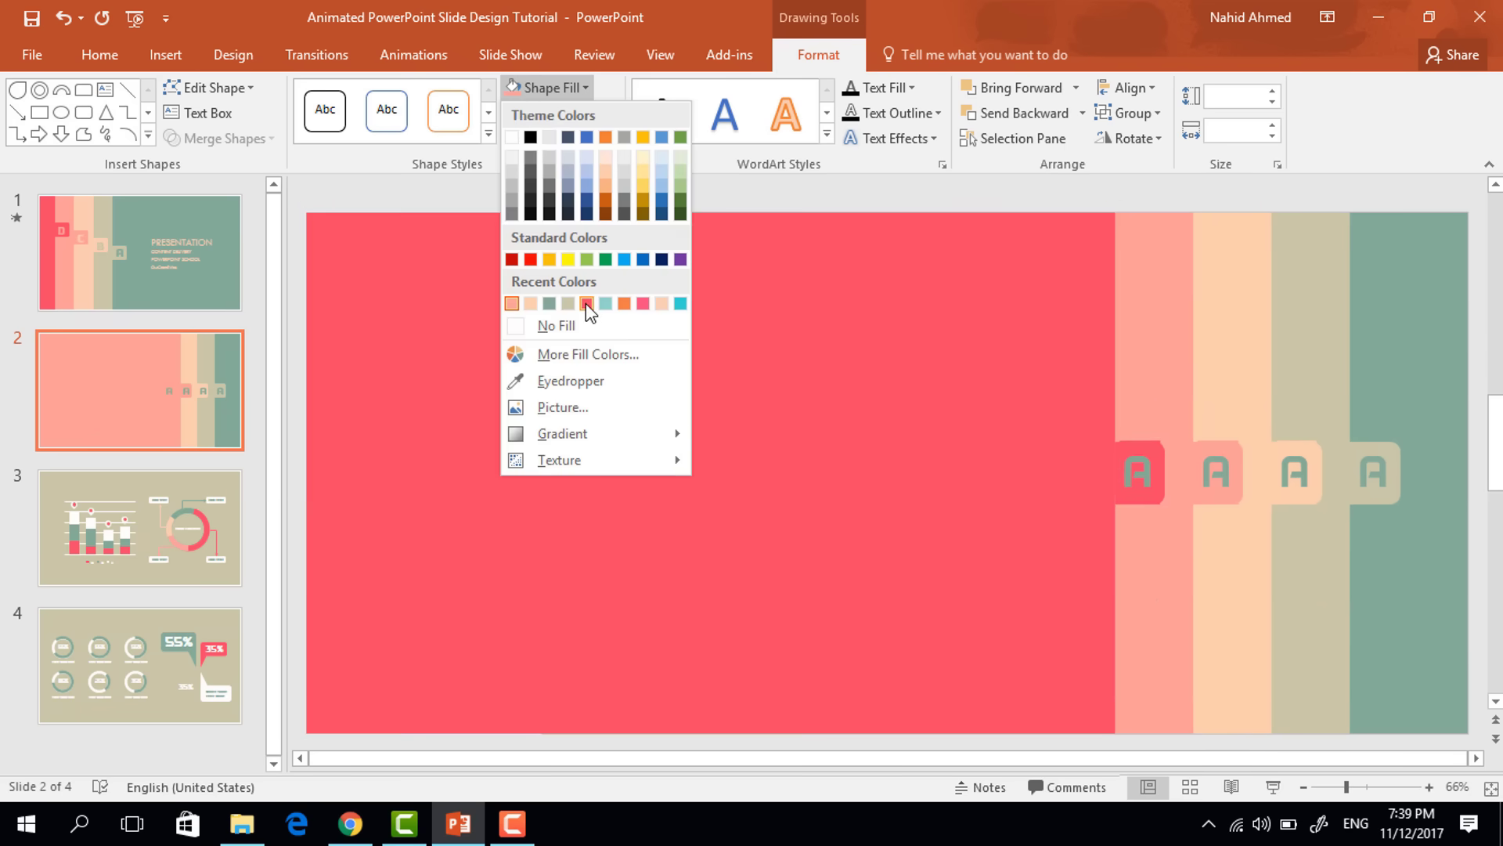
click(588, 307)
click(1424, 326)
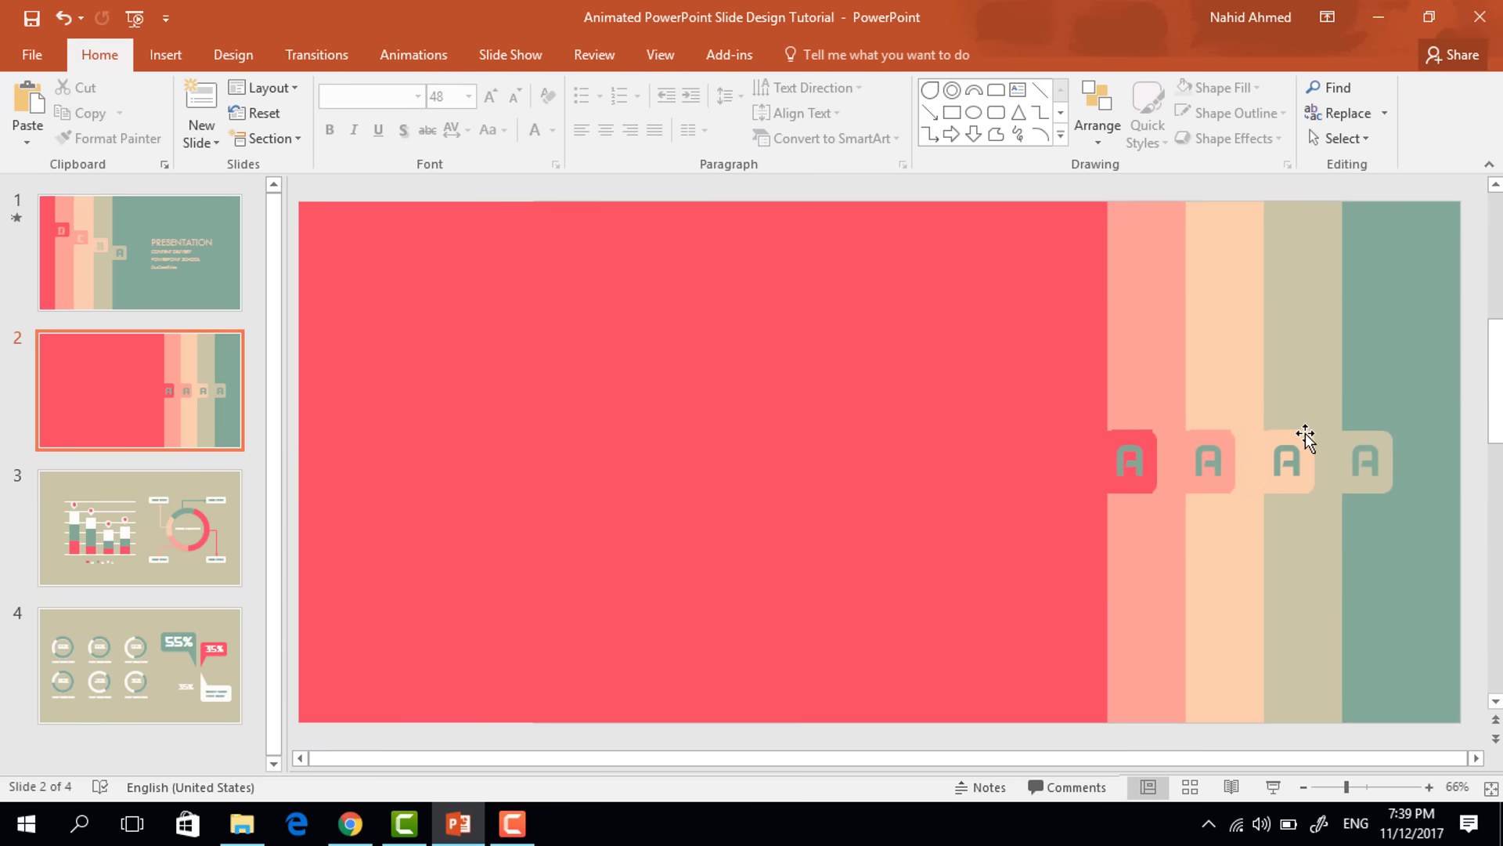
Step: Raise the peach, salmon and red panels' tabs by increasing amounts so they step upward leftward
drag(1312, 473, 1315, 437)
click(1229, 462)
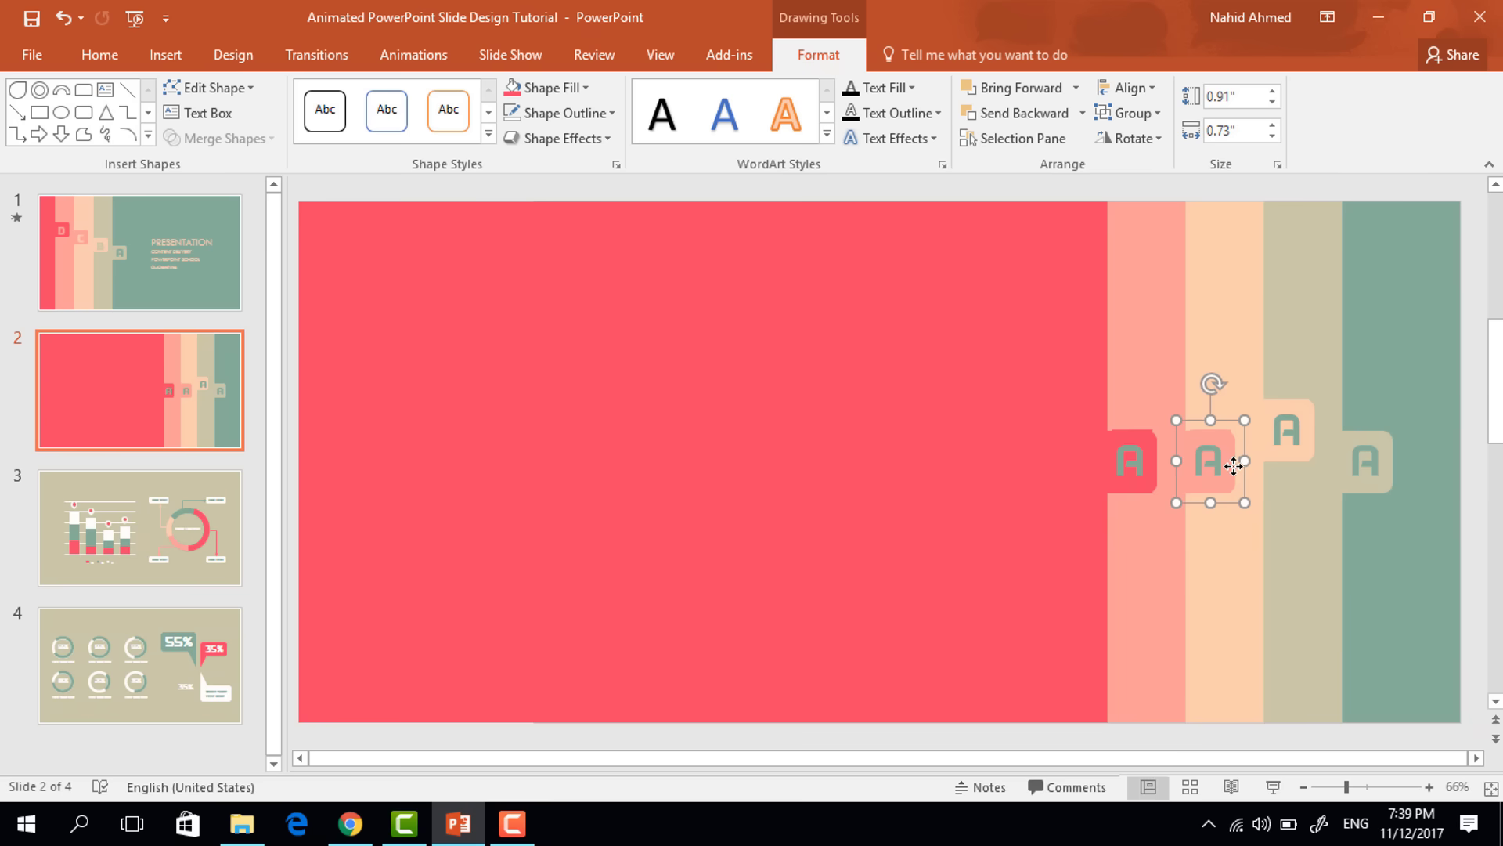
drag(1229, 462, 1230, 400)
drag(1152, 464, 1154, 368)
Step: Lighten the tab letter colour and group the salmon panel with its C tab
click(82, 46)
click(552, 130)
click(552, 346)
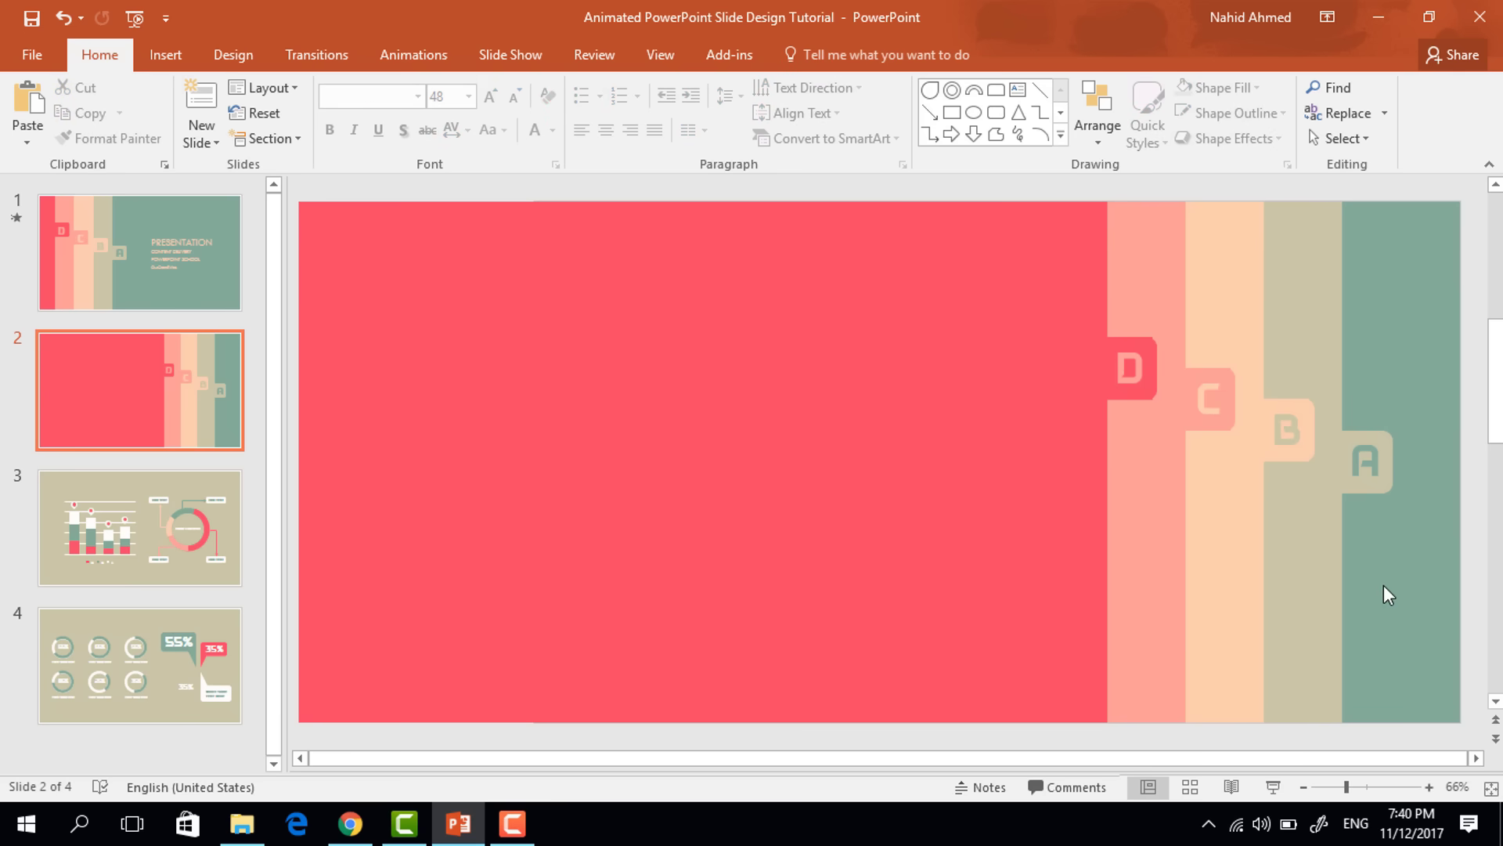
click(1045, 487)
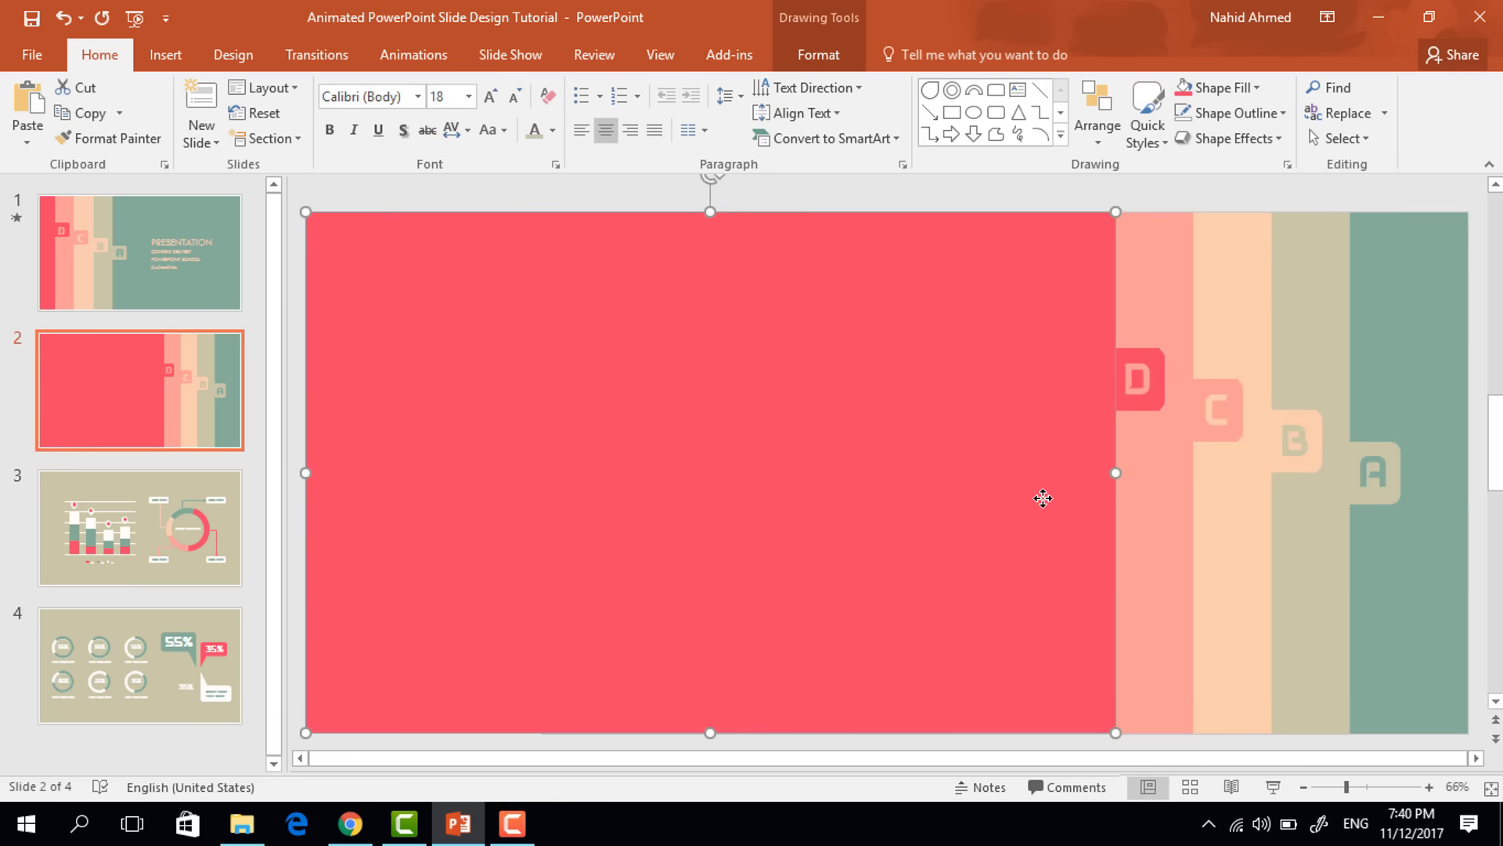
shift+click(1157, 403)
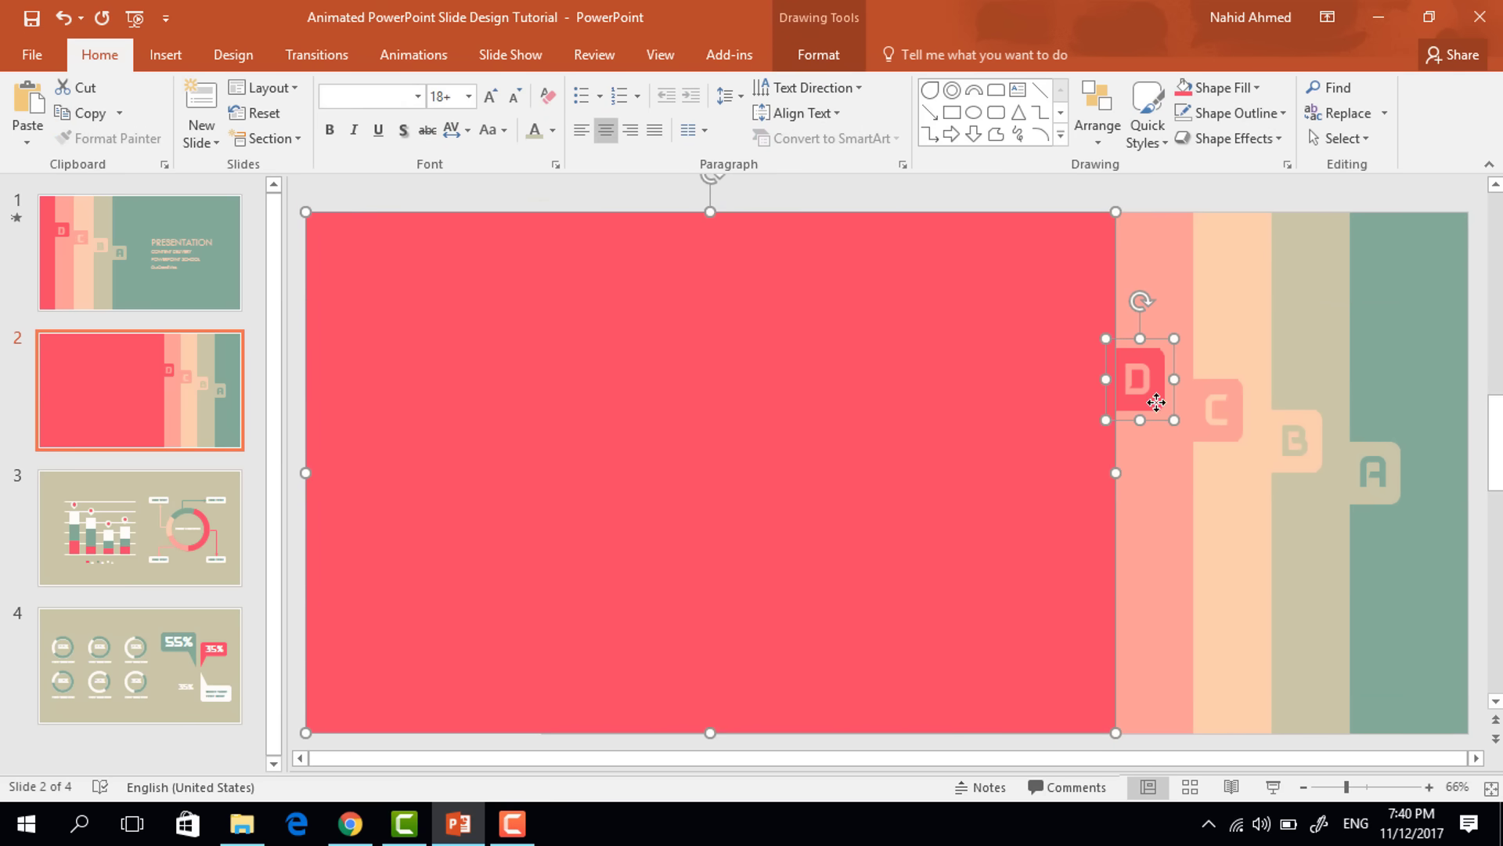
click(1187, 520)
shift+click(1224, 431)
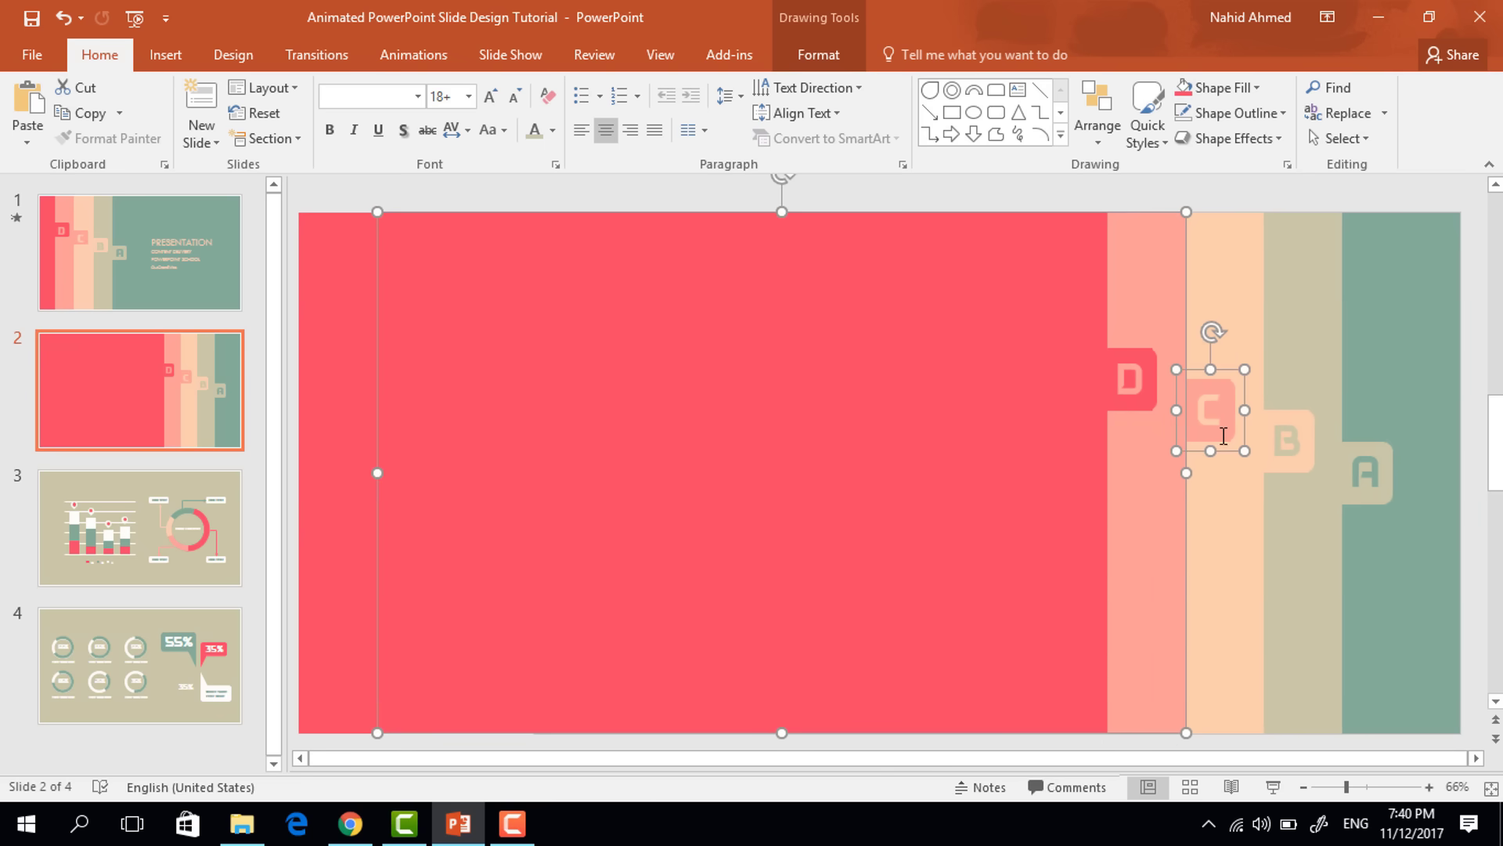
key(ctrl+g)
Step: Select the peach and beige panels with their B and A tabs for grouping
click(1260, 491)
click(1297, 455)
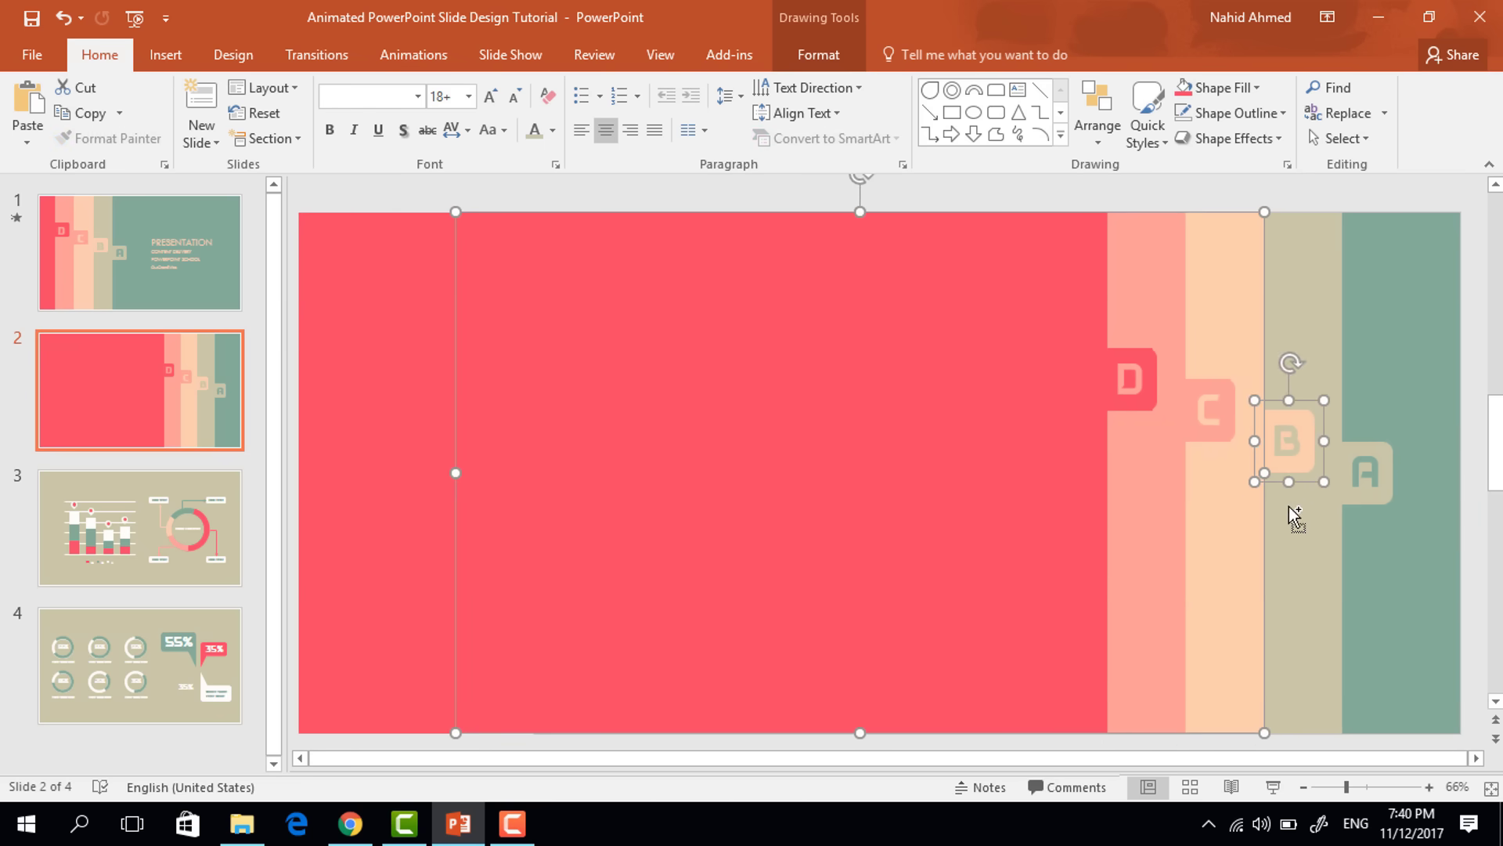
click(1332, 543)
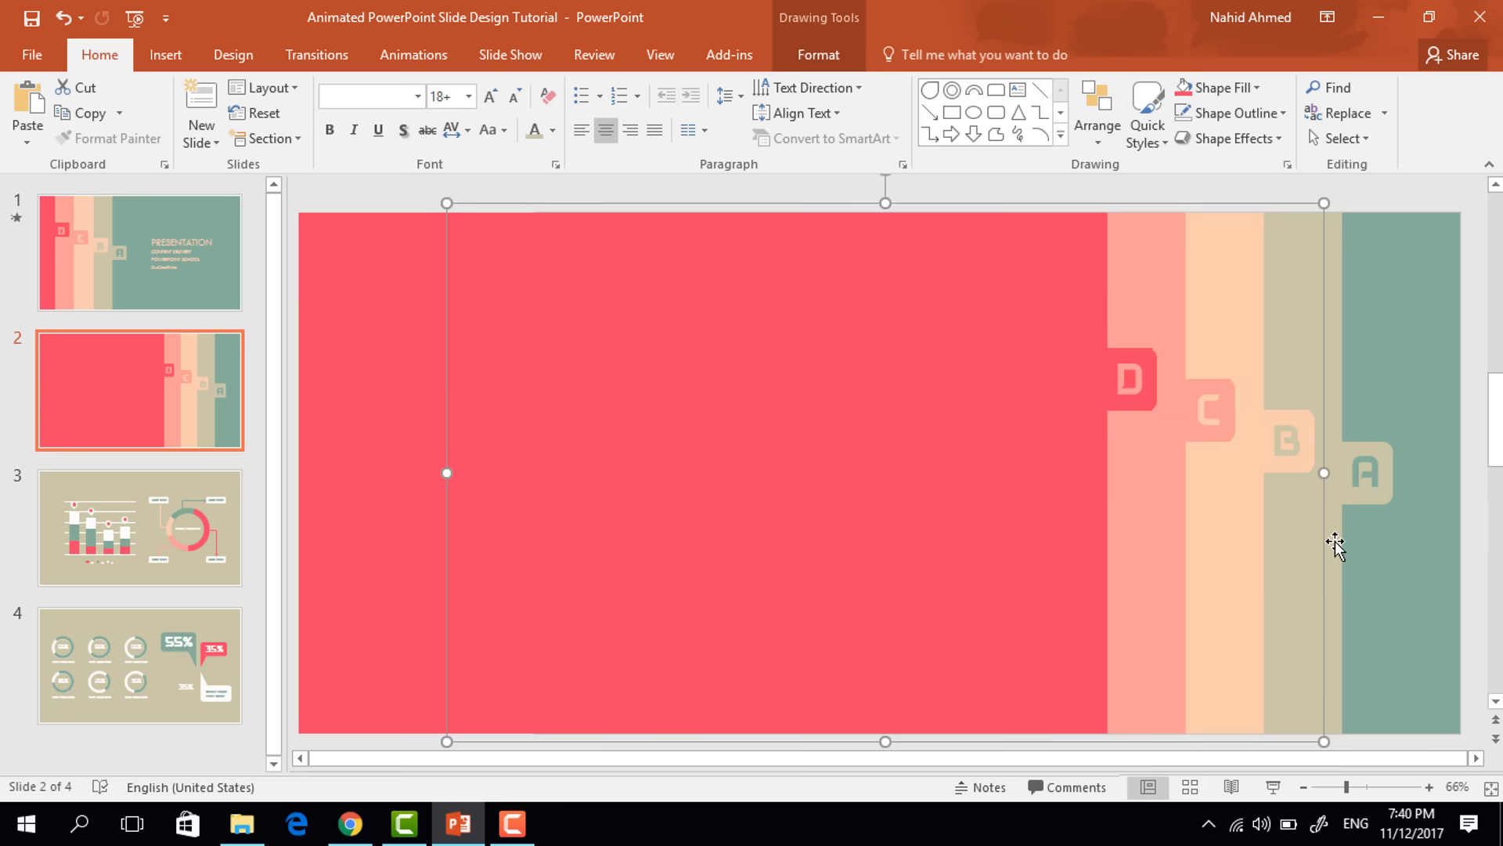
click(1381, 493)
key(Escape)
key(Escape)
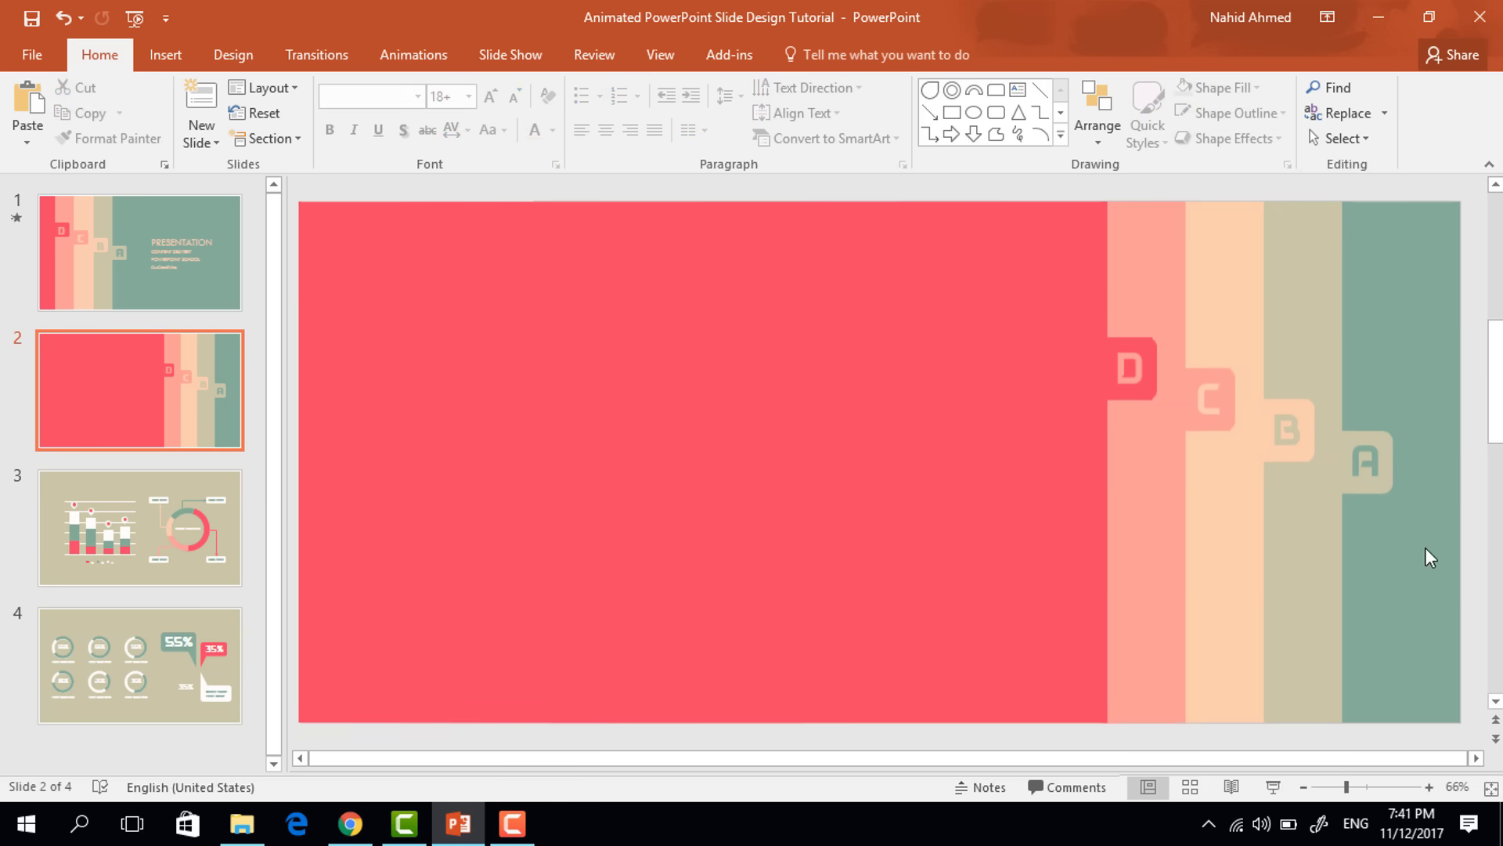
click(1333, 532)
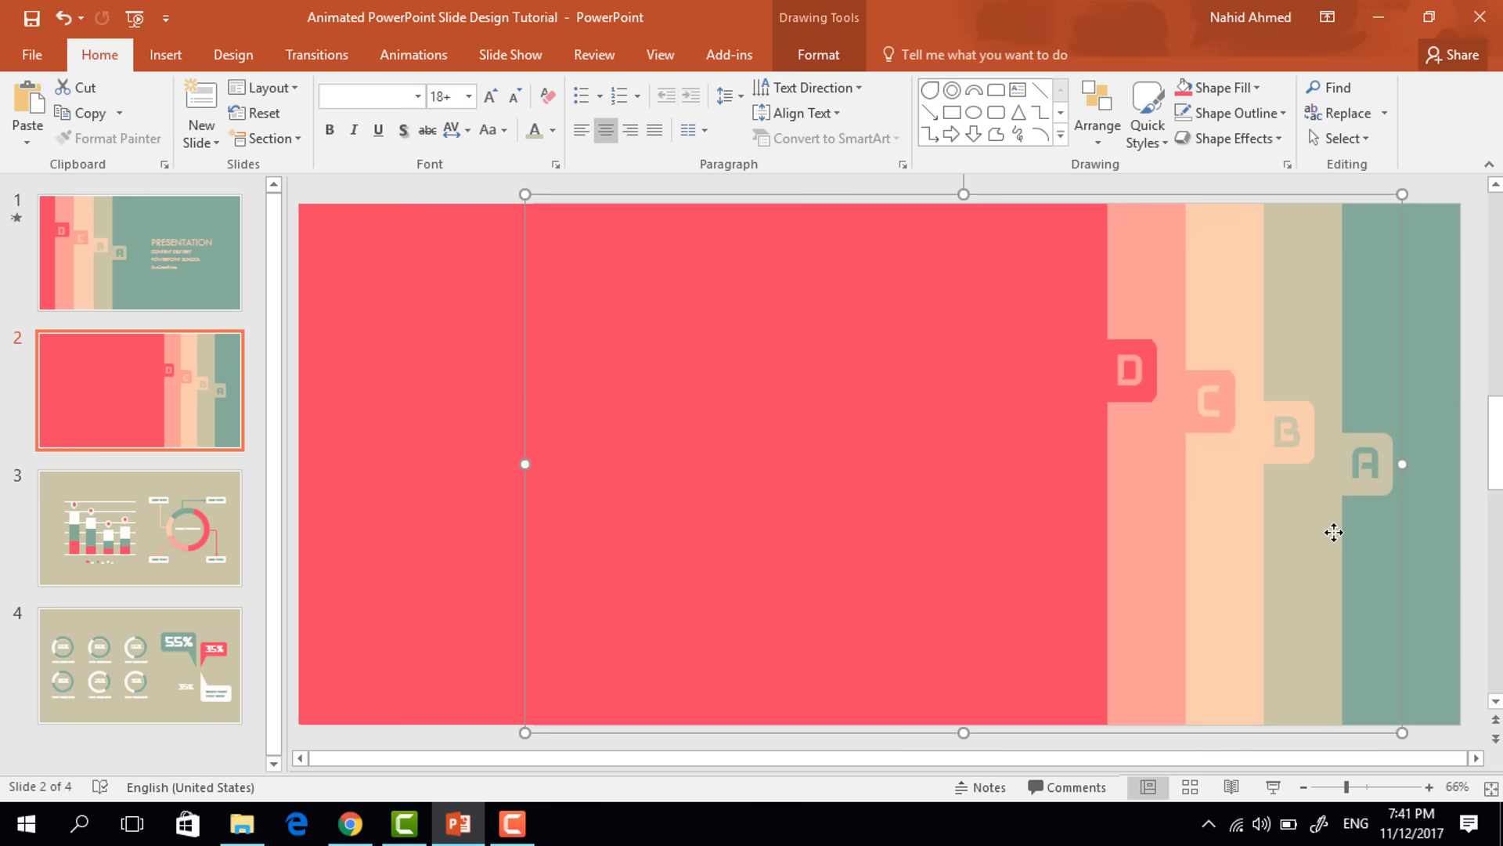
Step: Give the beige A panel an outer shadow with 49% transparency, 20 pt blur, 7 pt distance
click(818, 55)
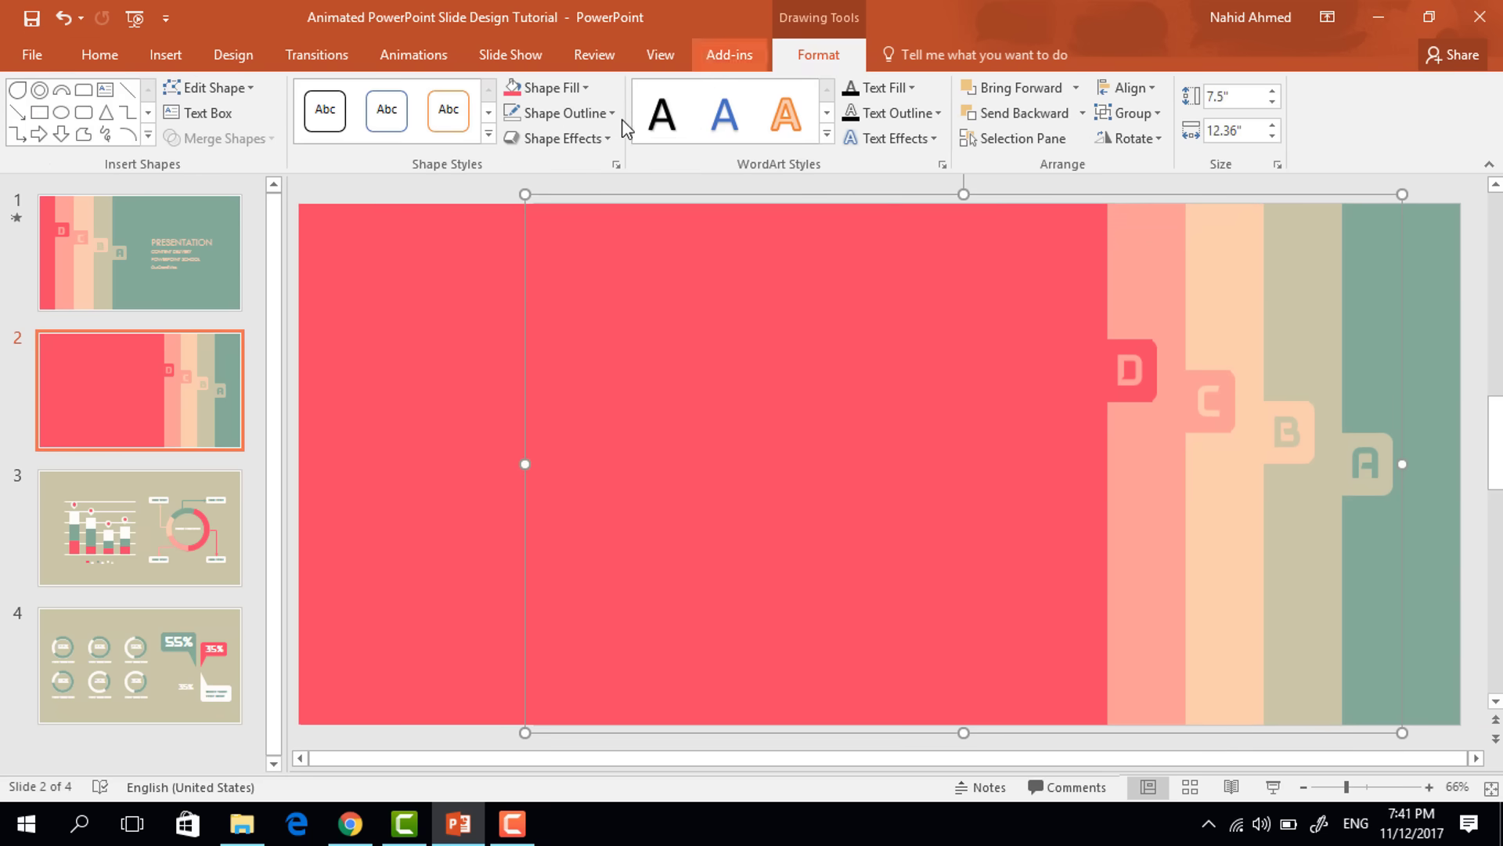
click(617, 167)
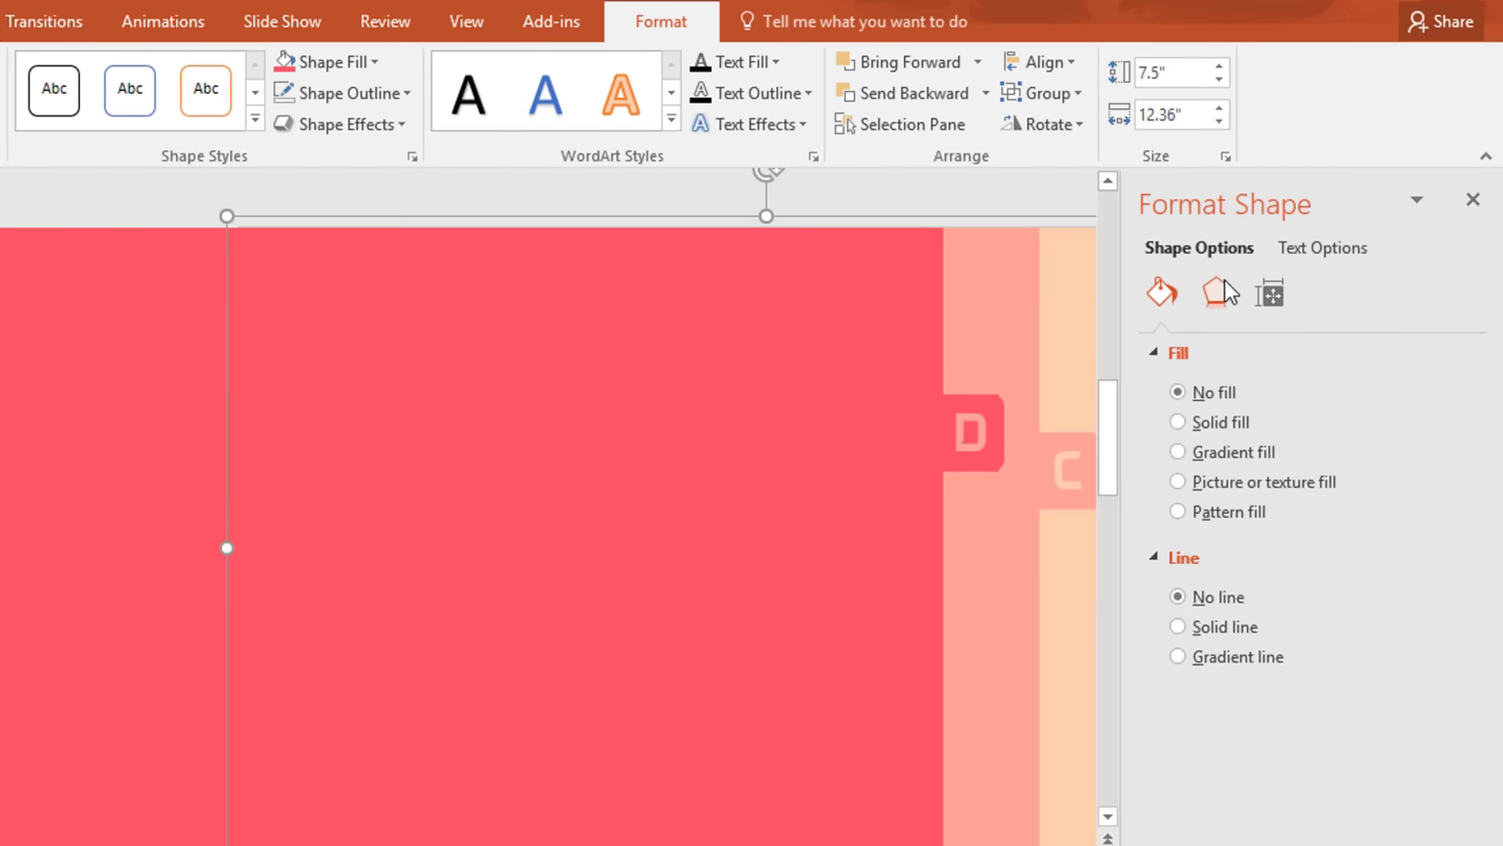
click(1271, 277)
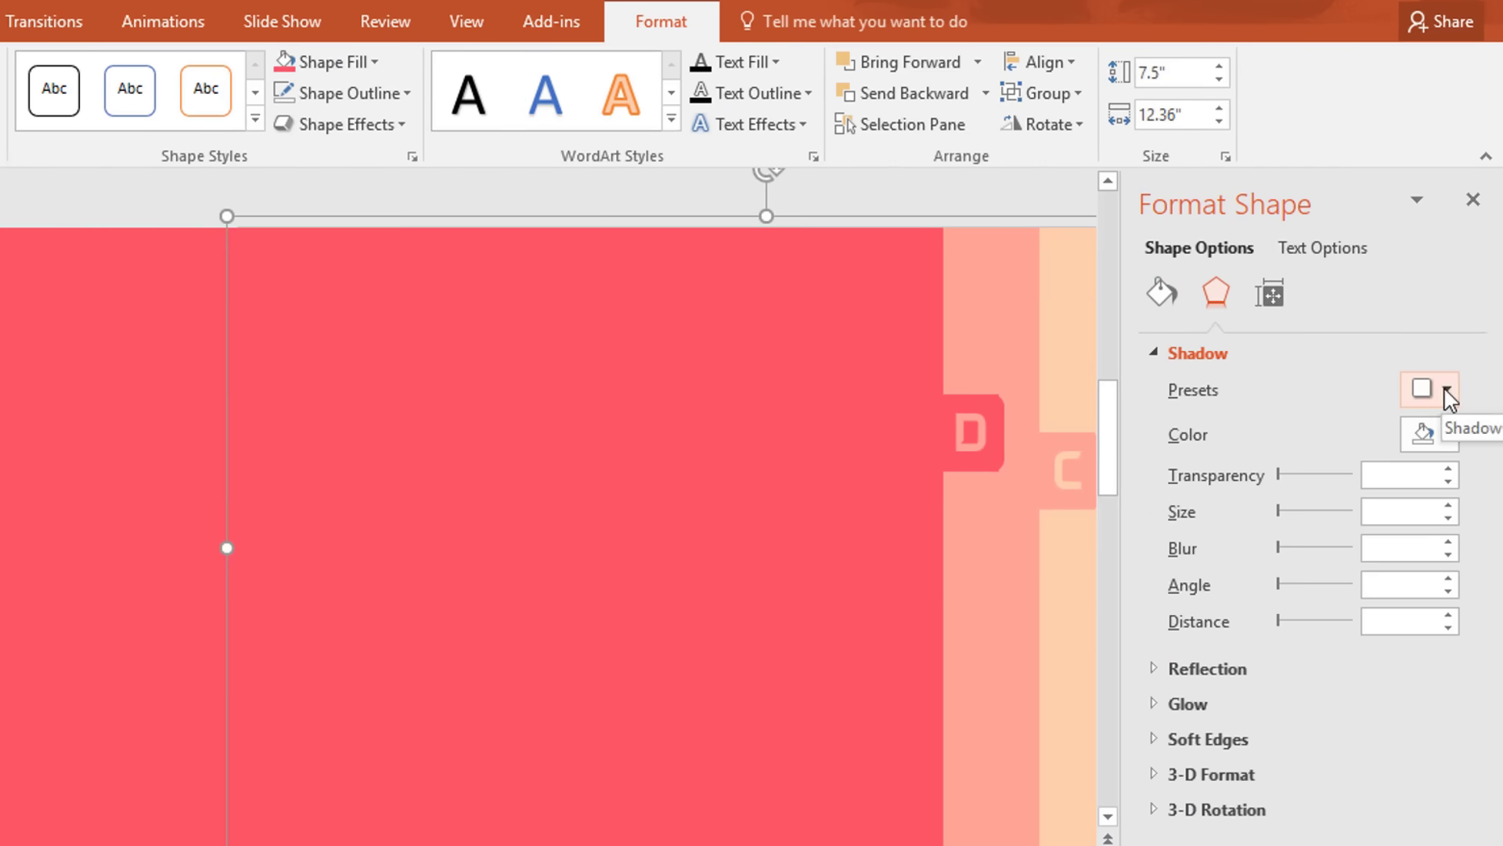
click(1444, 392)
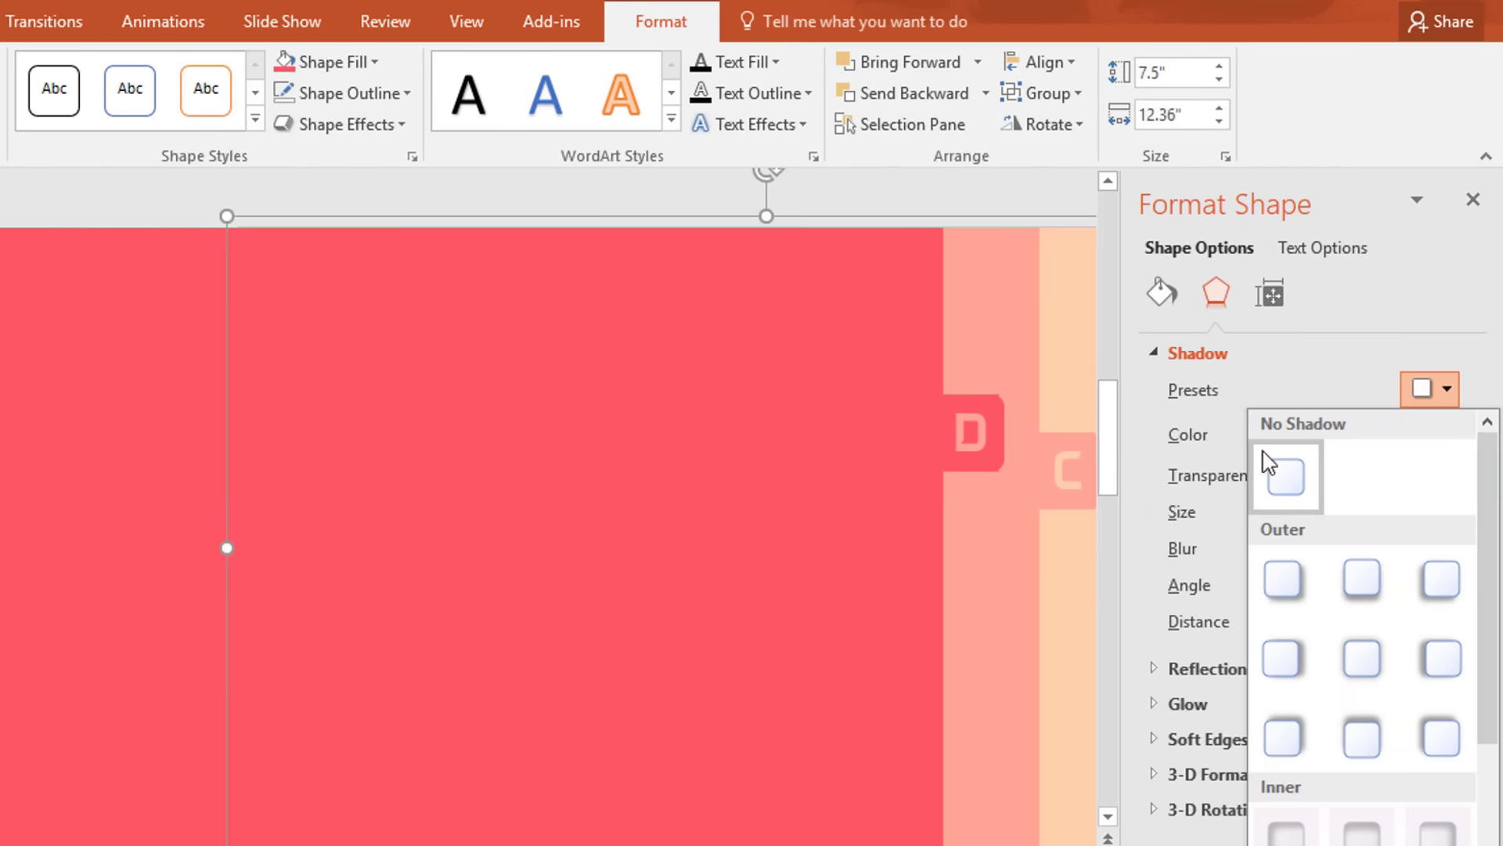
click(1284, 662)
click(1409, 479)
text(49)
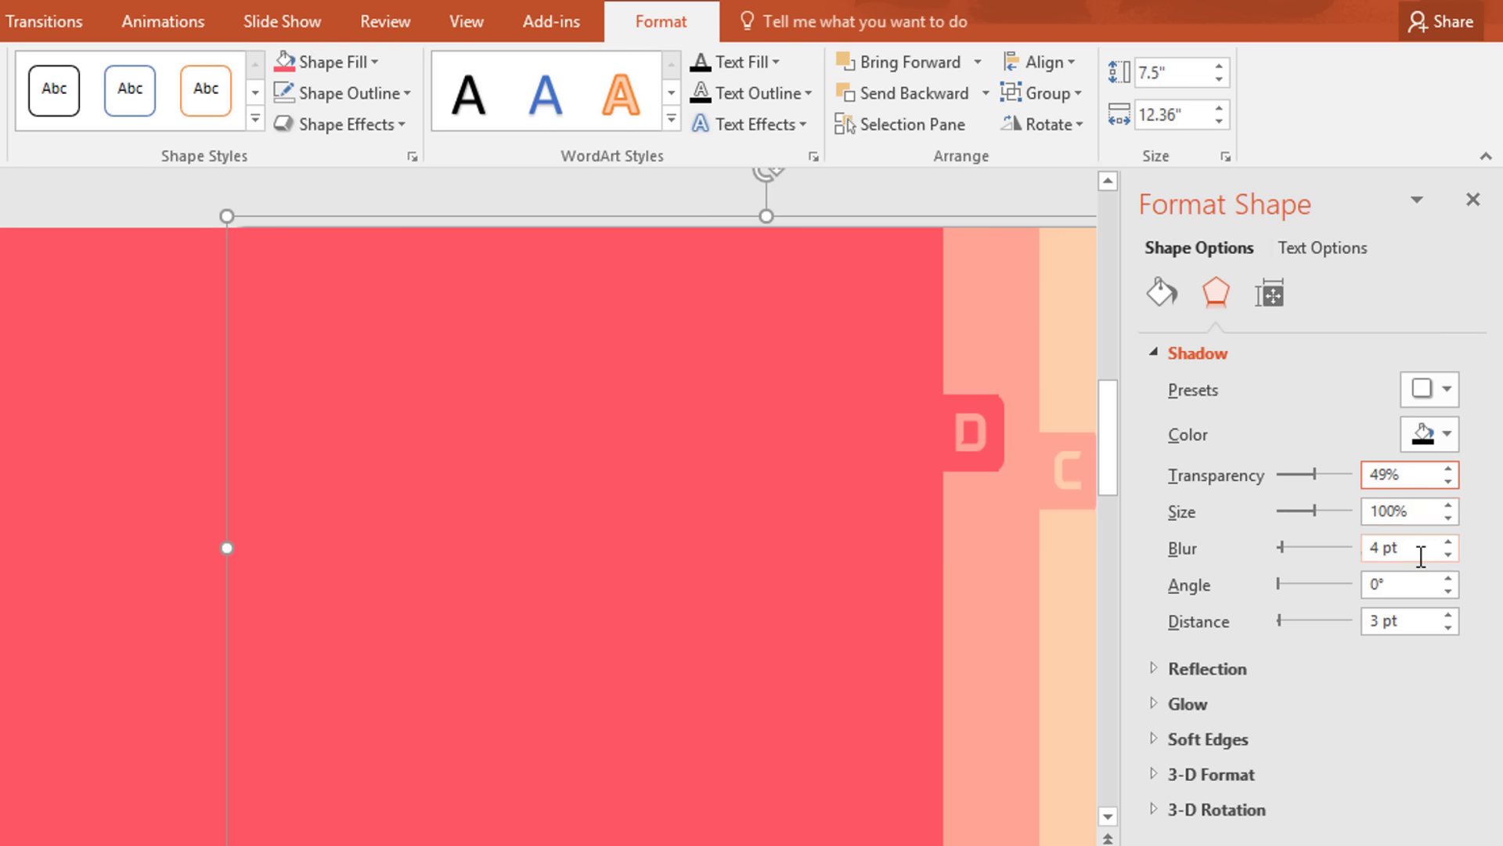
click(1421, 555)
text(20)
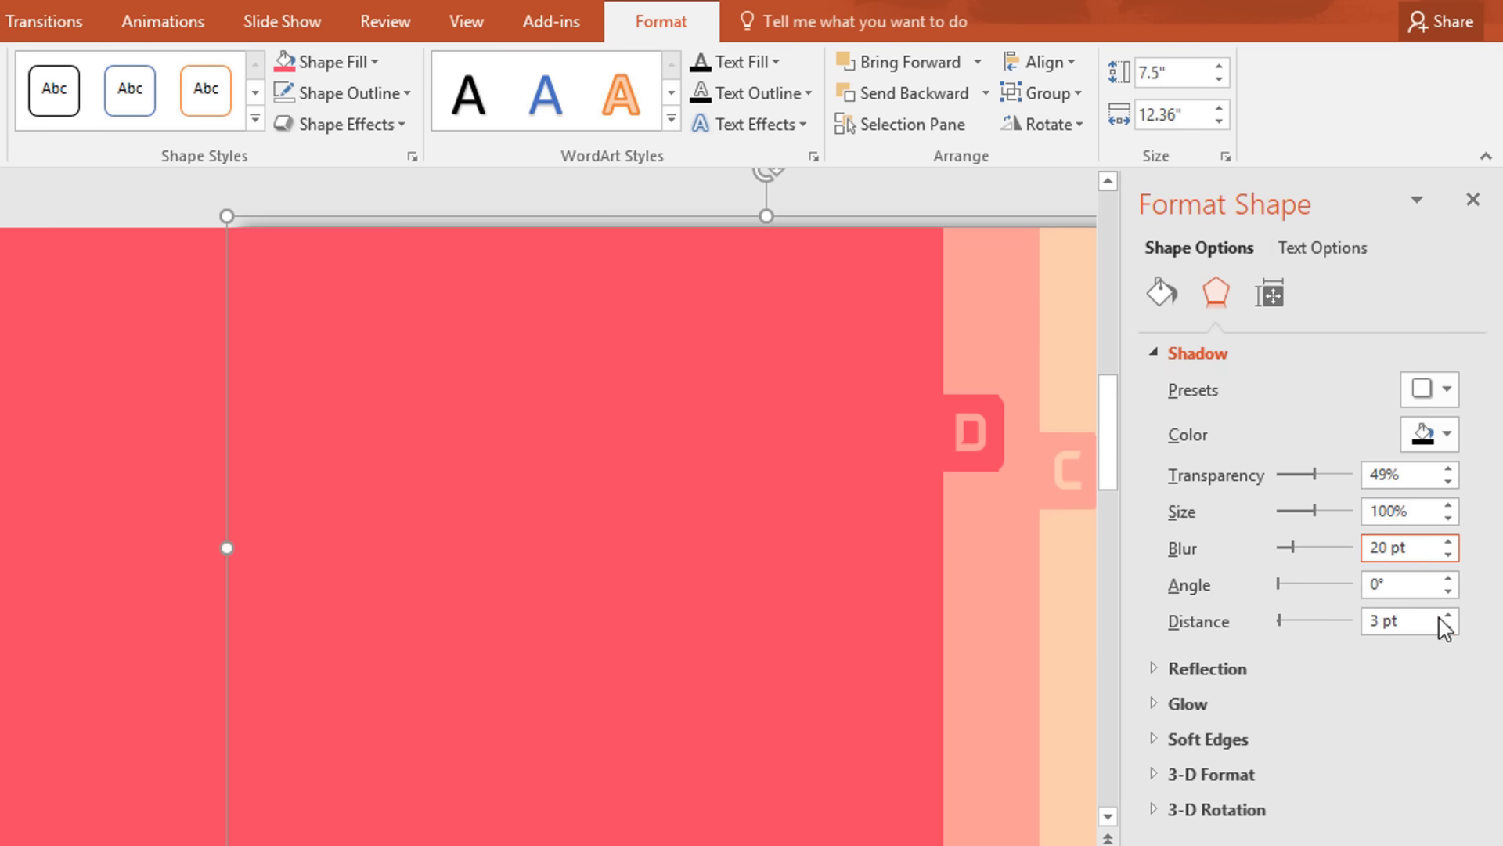
click(1420, 618)
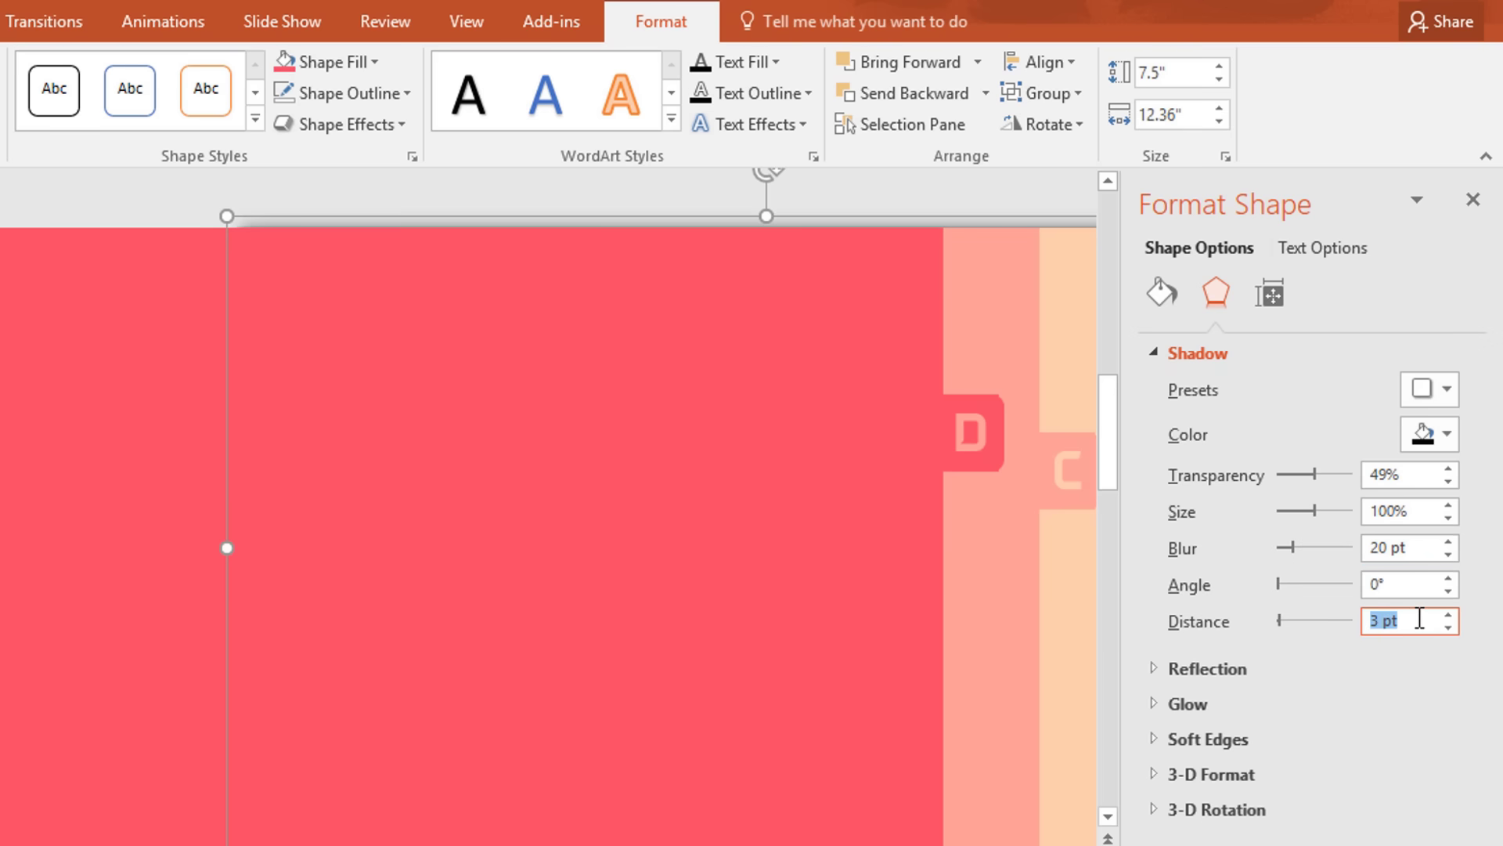
text(7)
key(Return)
scroll(964, 598, down, 3)
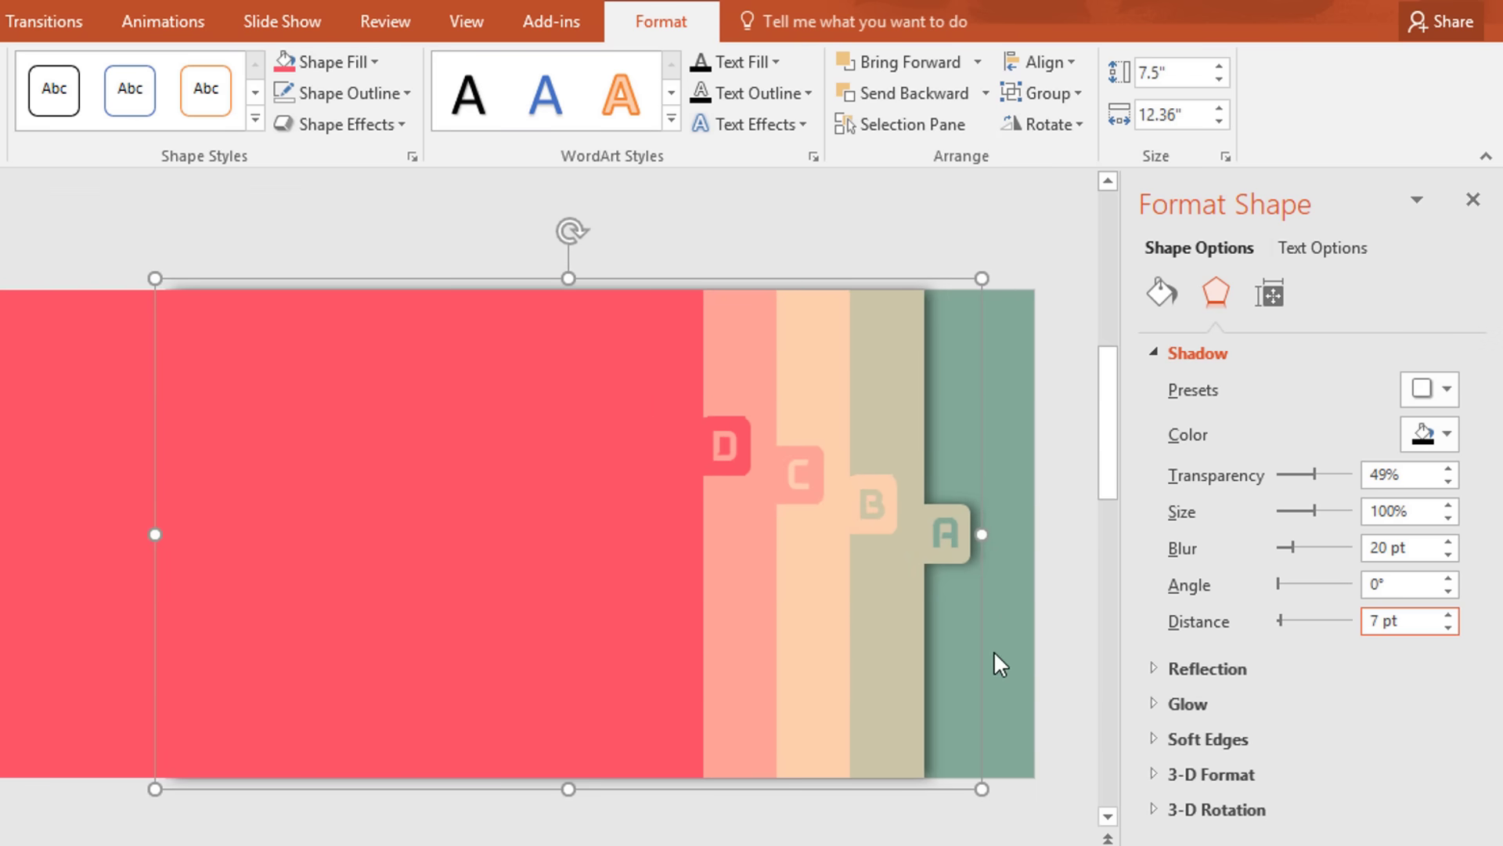
Step: Apply the same outer shadow (49%, 20 pt blur, 7 pt distance) to the peach B panel
click(834, 604)
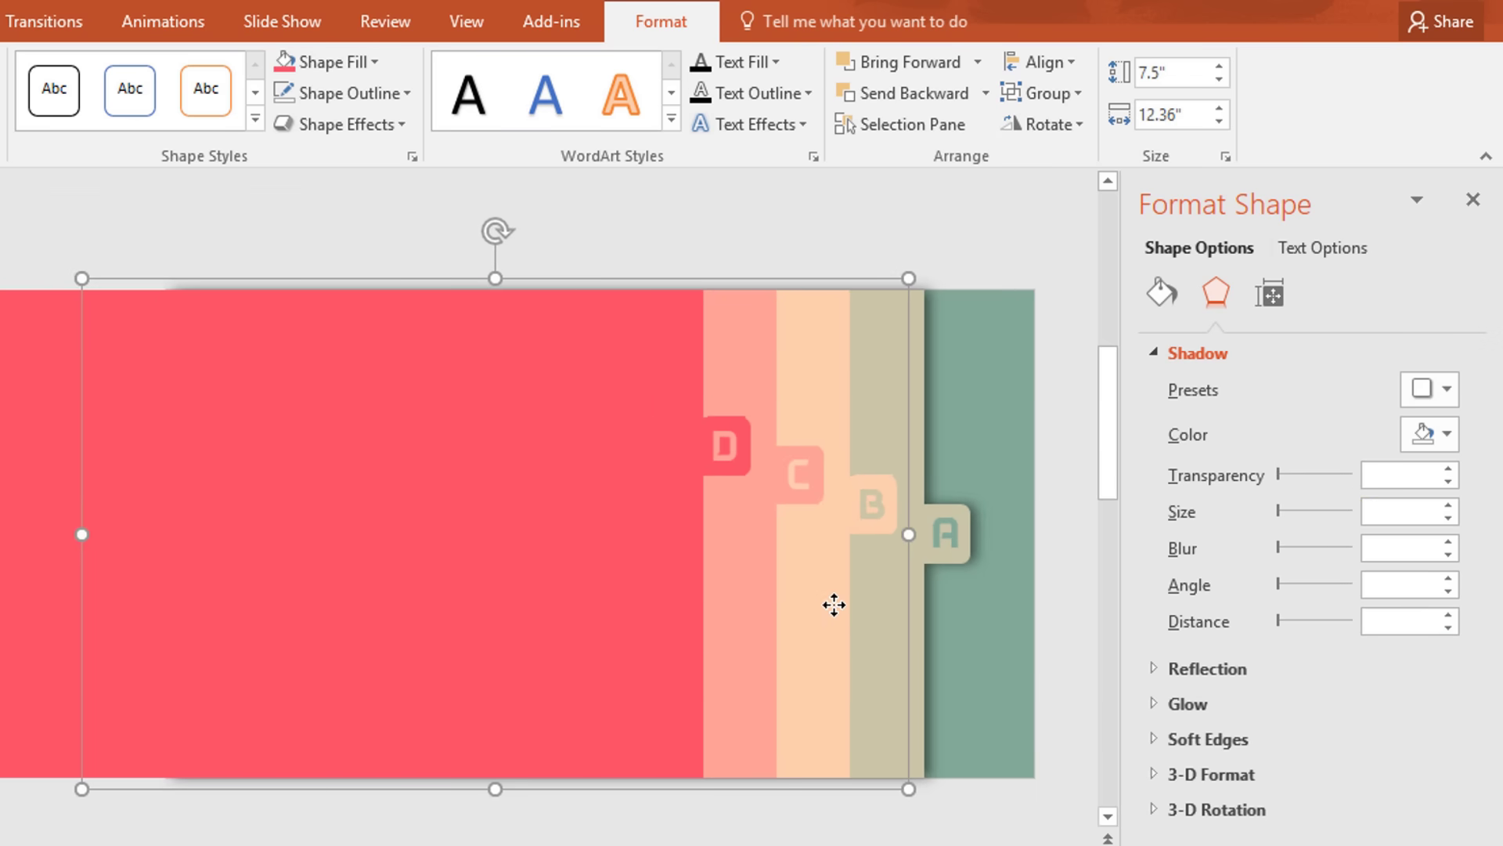
click(1447, 389)
click(1288, 670)
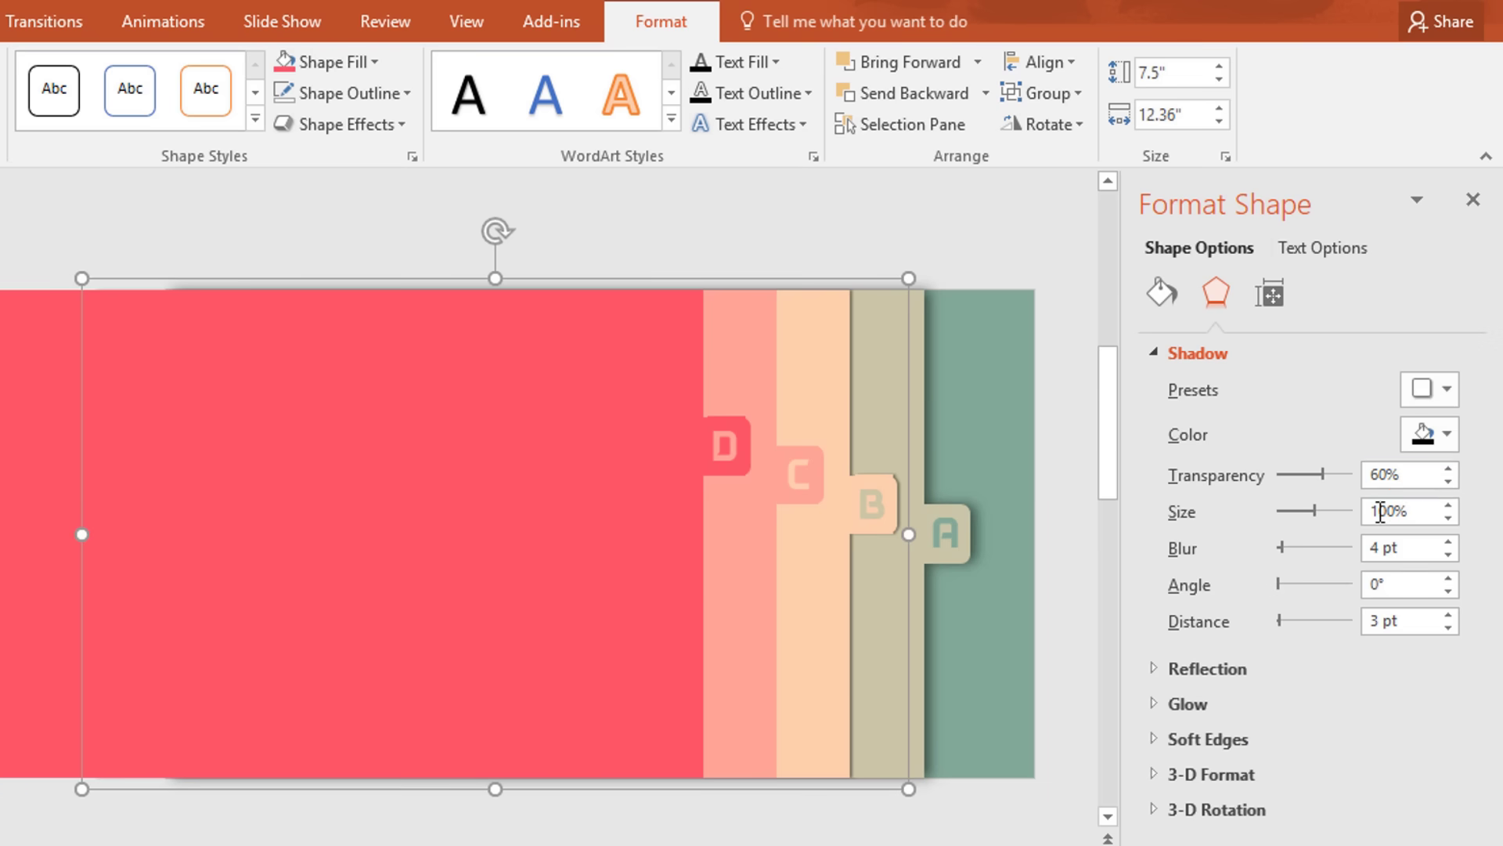
double_click(1409, 489)
text(49)
click(1414, 550)
double_click(1415, 551)
text(20)
double_click(1409, 623)
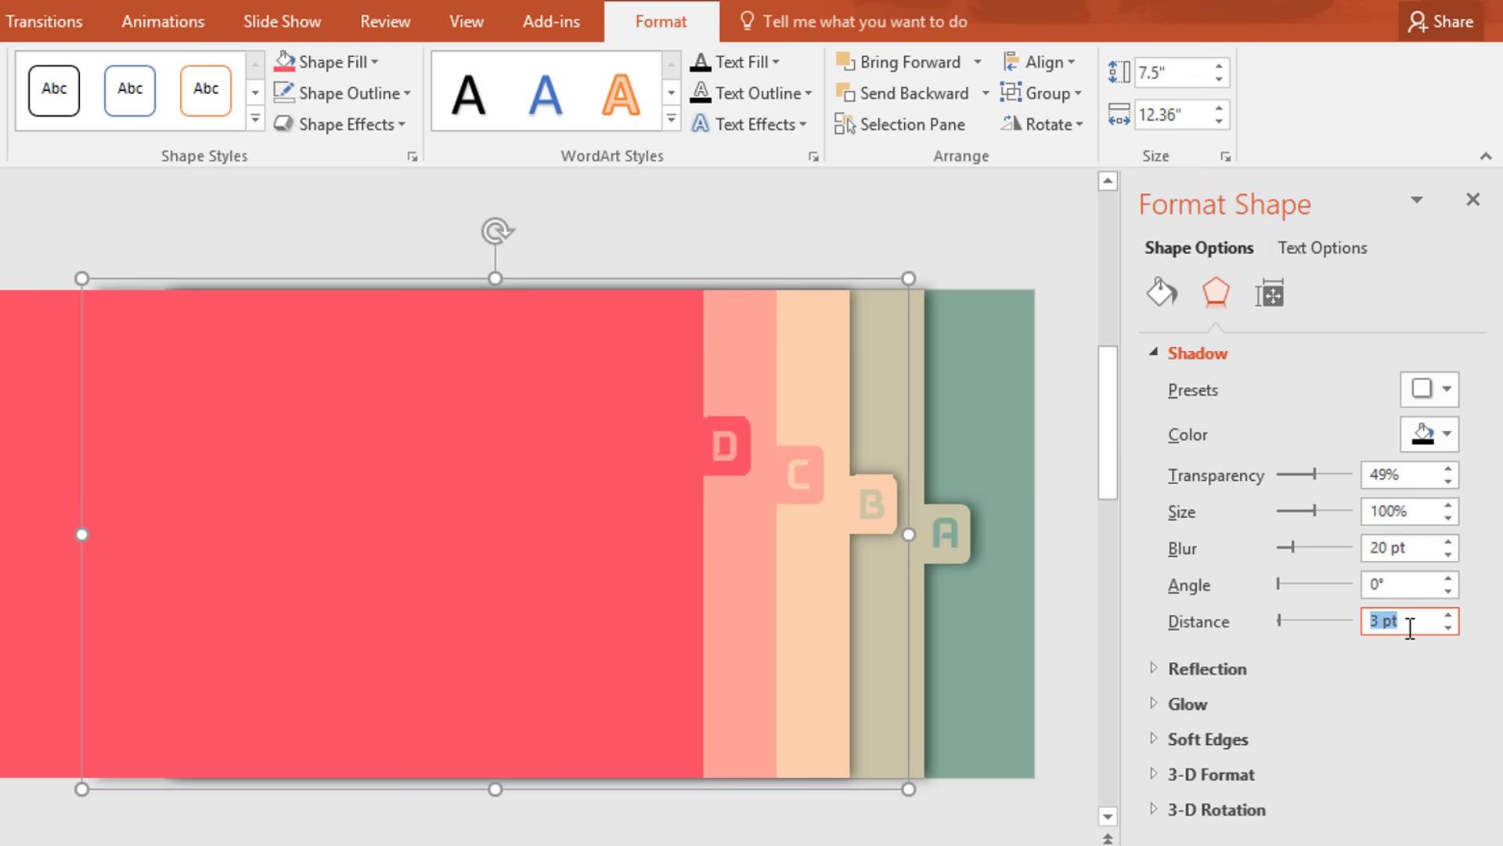
text(7)
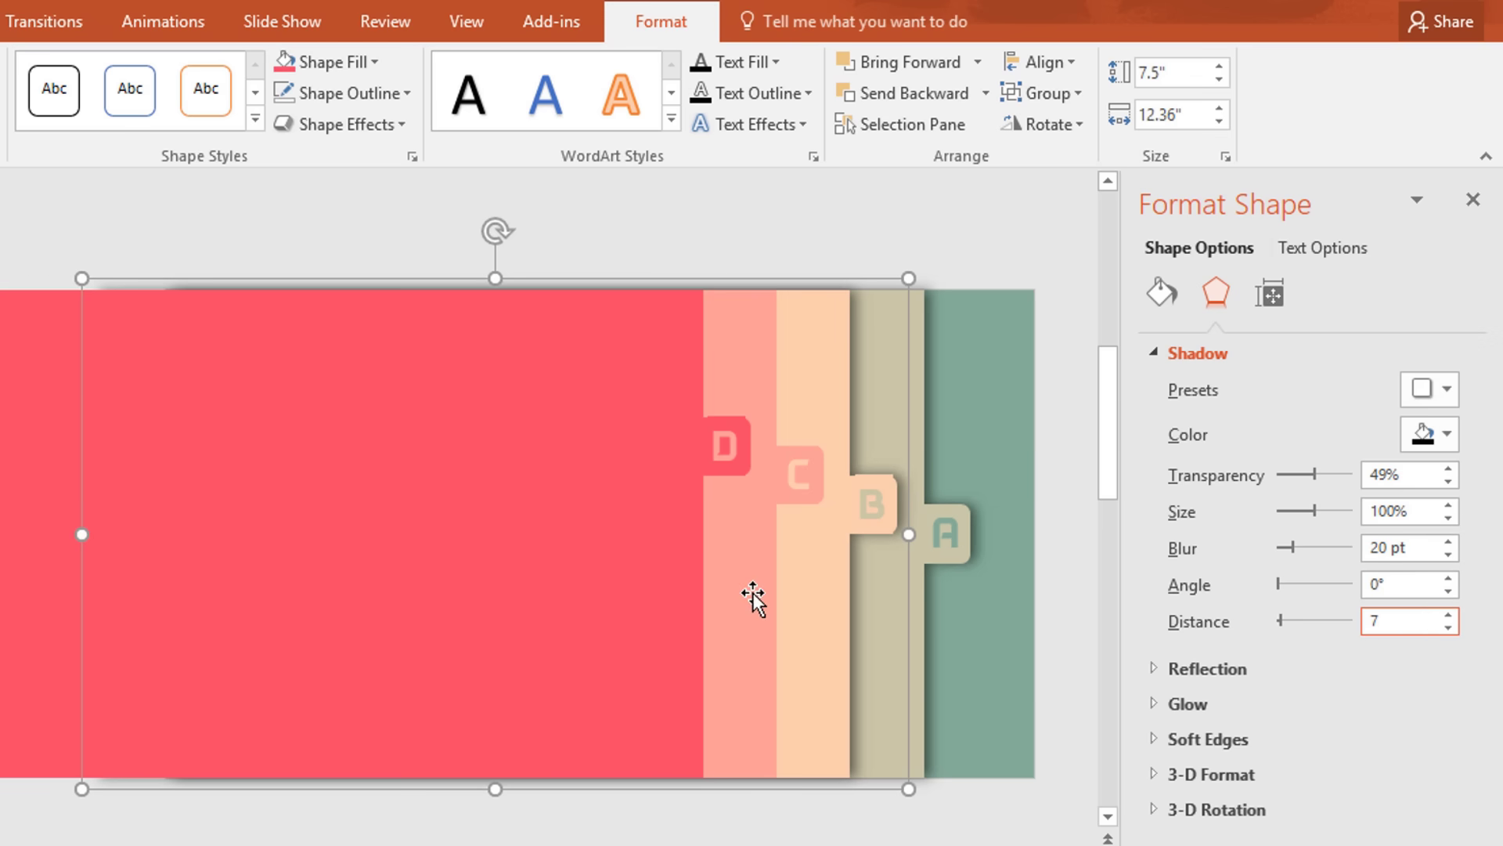
Step: Close the formatting pane and move the whole panel stack to the left
click(1009, 618)
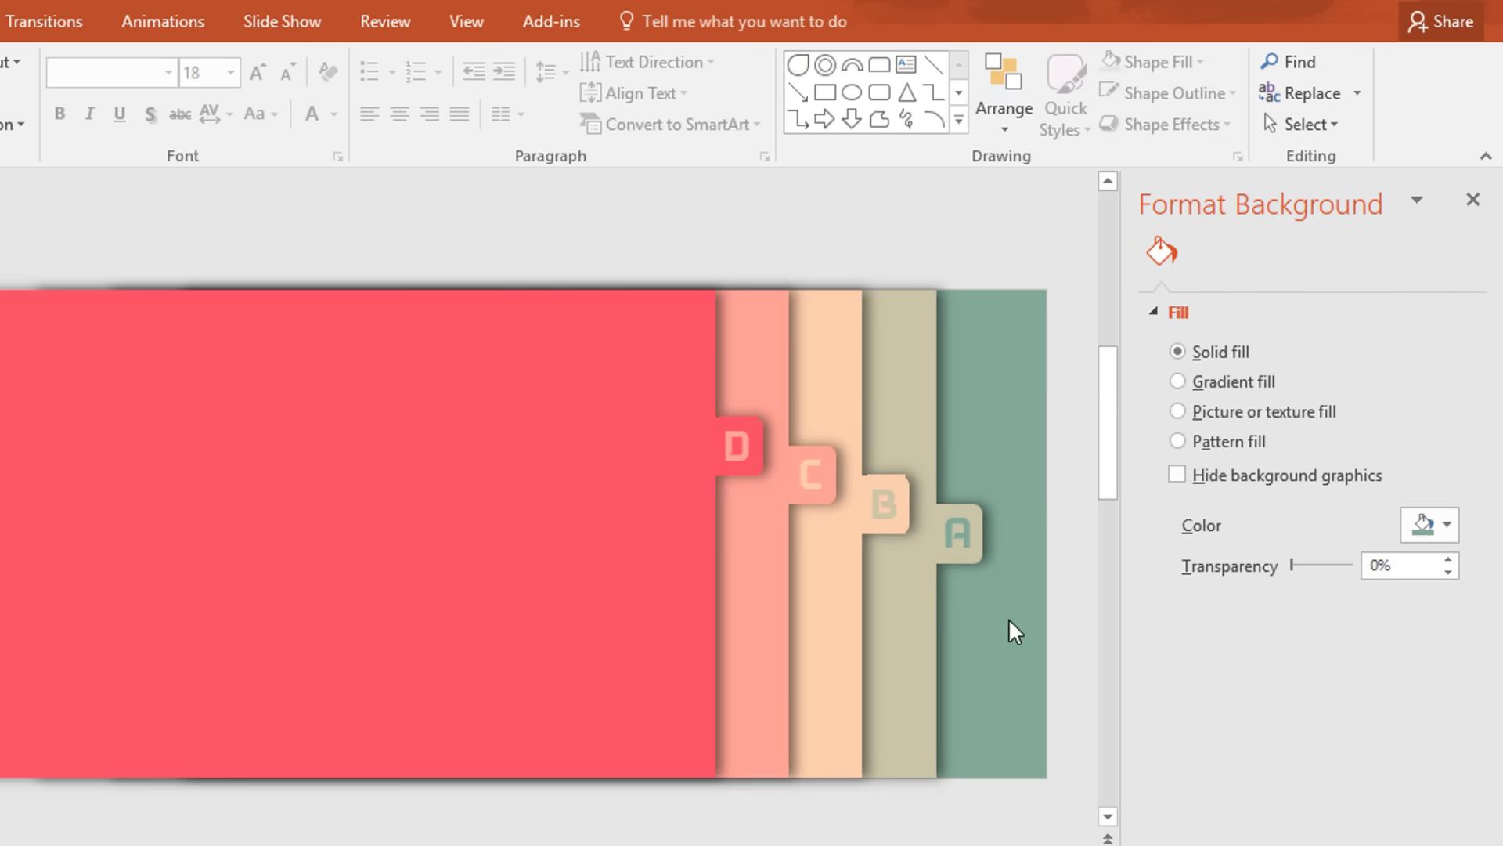
click(1473, 200)
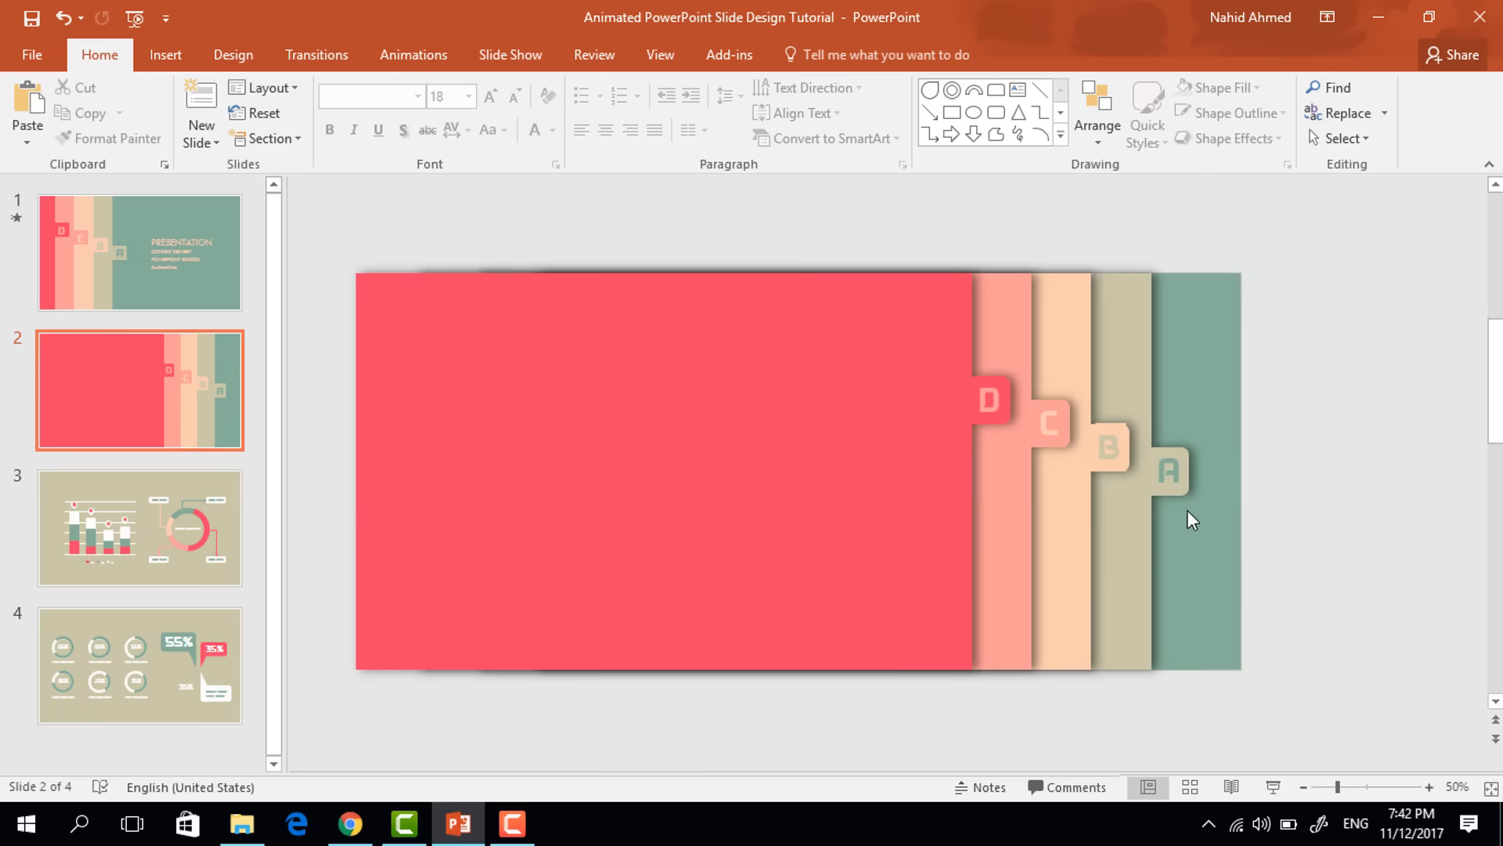
key(ctrl+a)
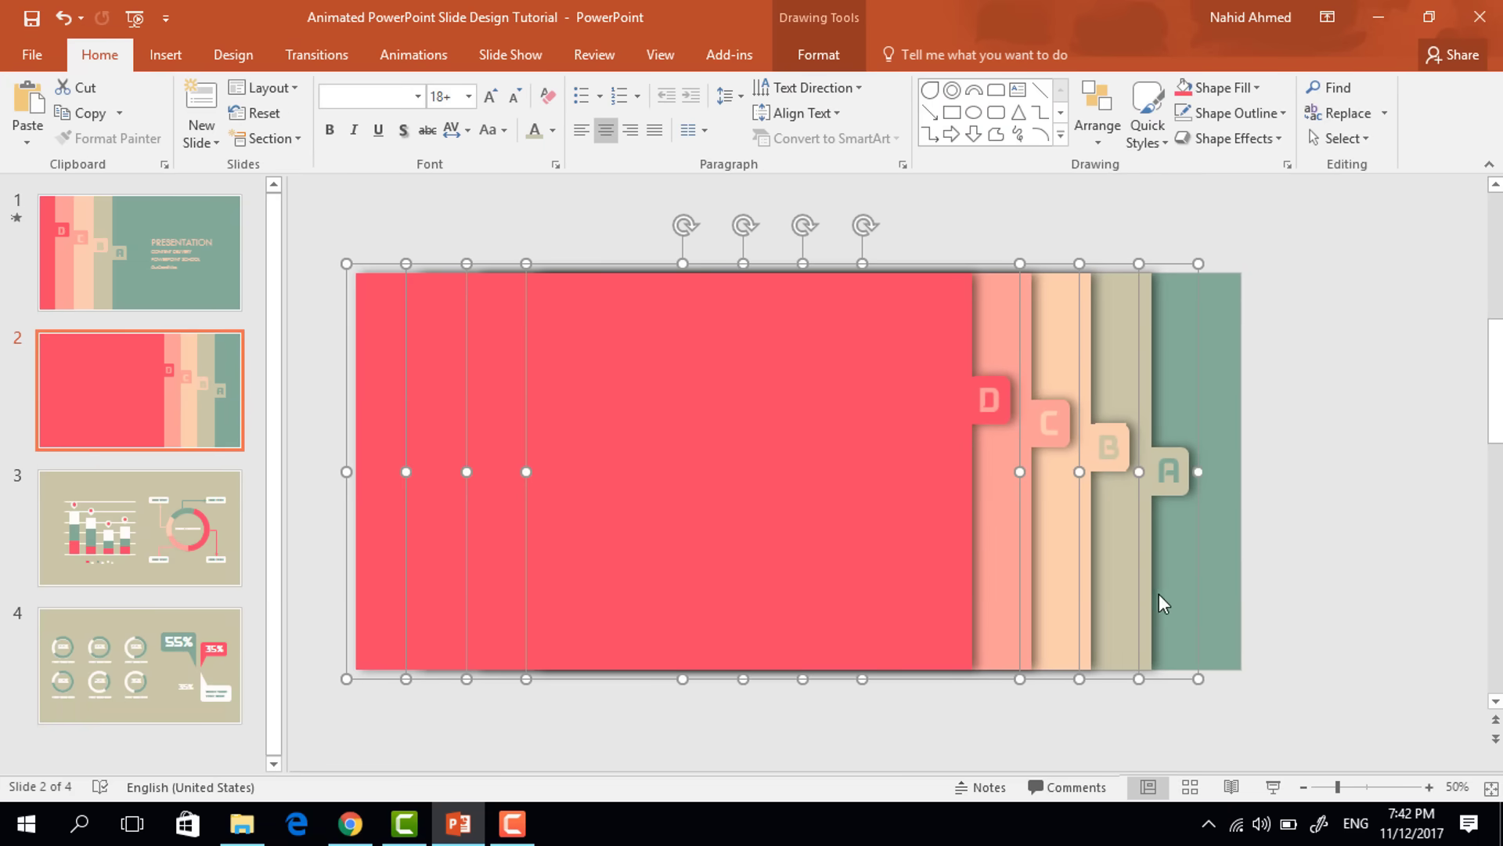
drag(1121, 636, 977, 580)
Step: Slide the tan A panel right to the slide edge
click(1219, 556)
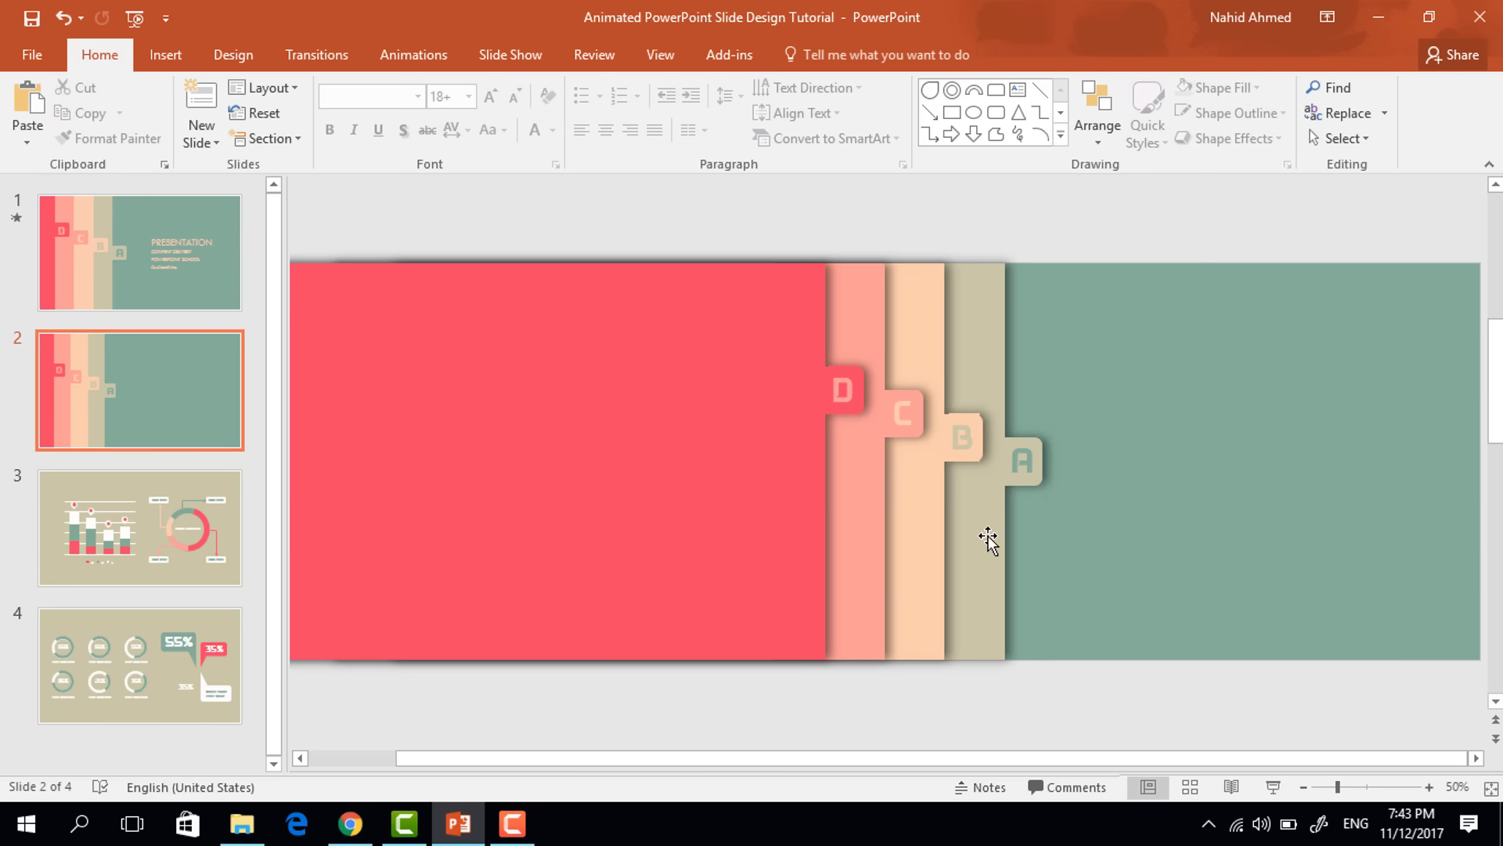
click(988, 540)
drag(984, 541, 1402, 577)
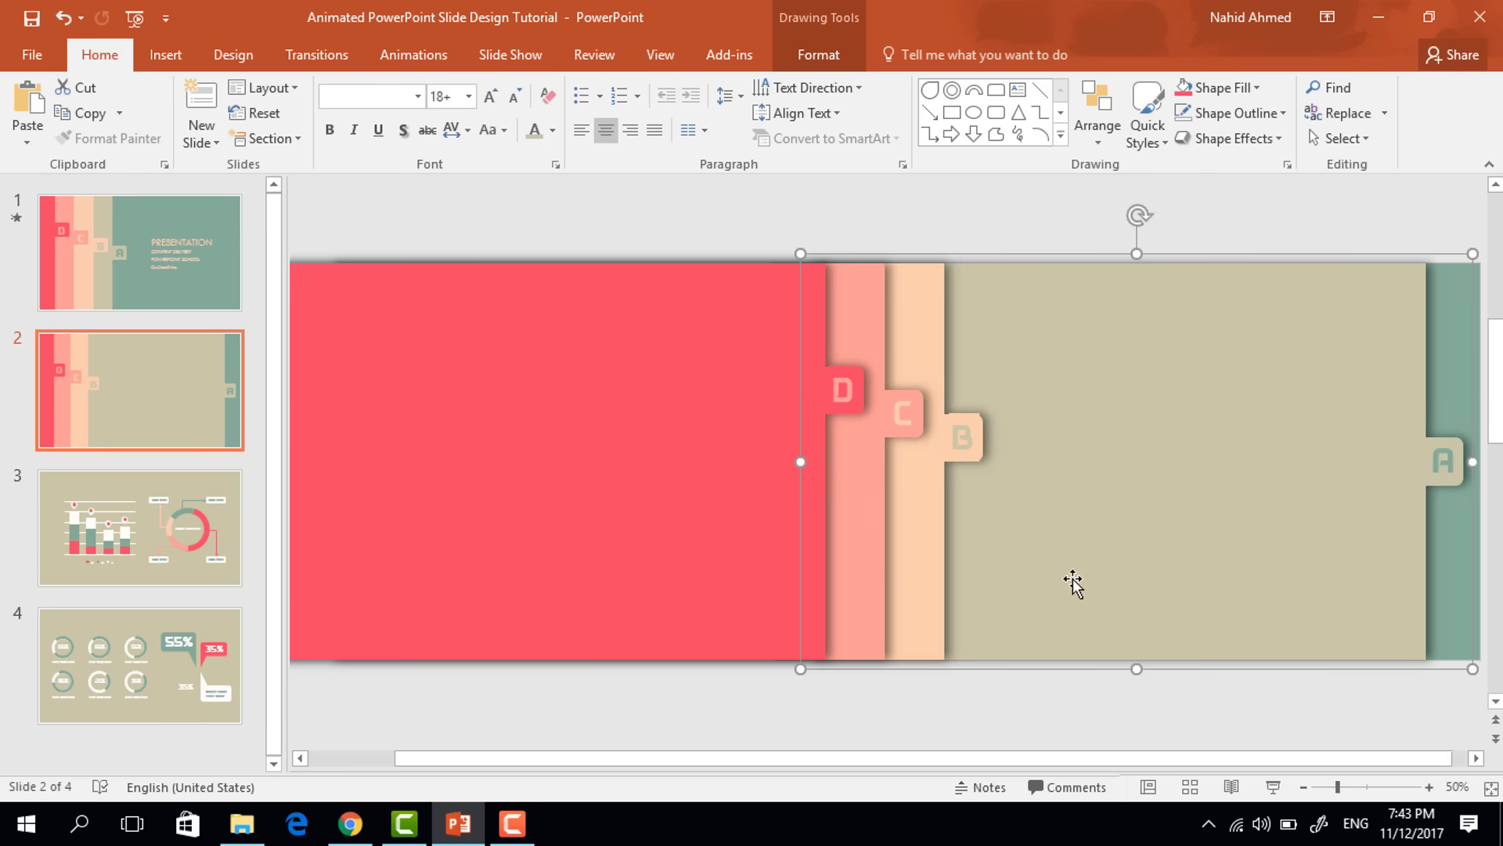
Step: Bring the donut chart from slide 3 onto slide 2's tan A panel
click(185, 542)
click(1098, 530)
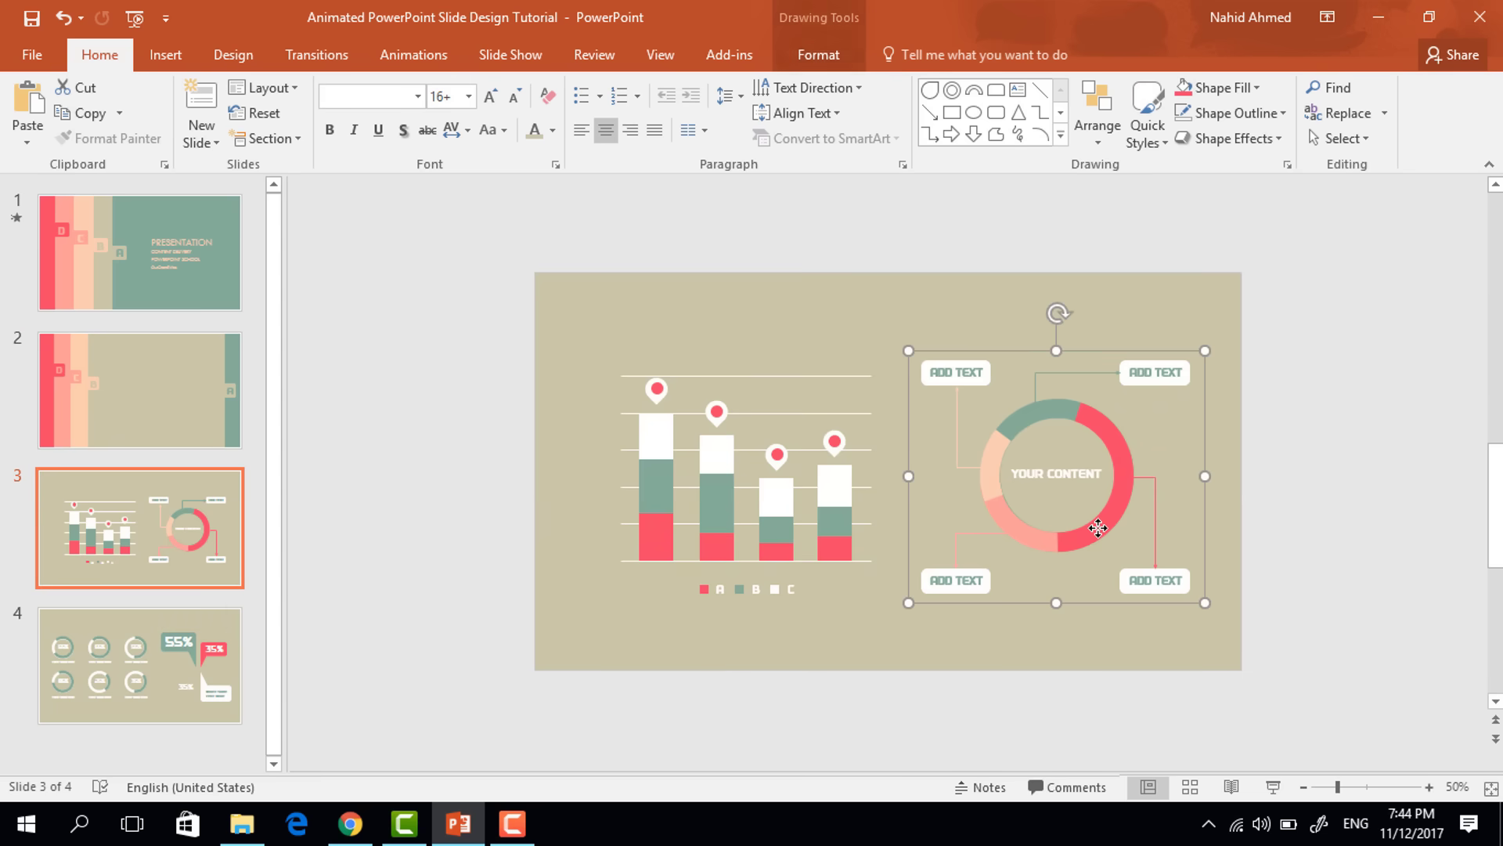
click(189, 371)
key(ctrl+v)
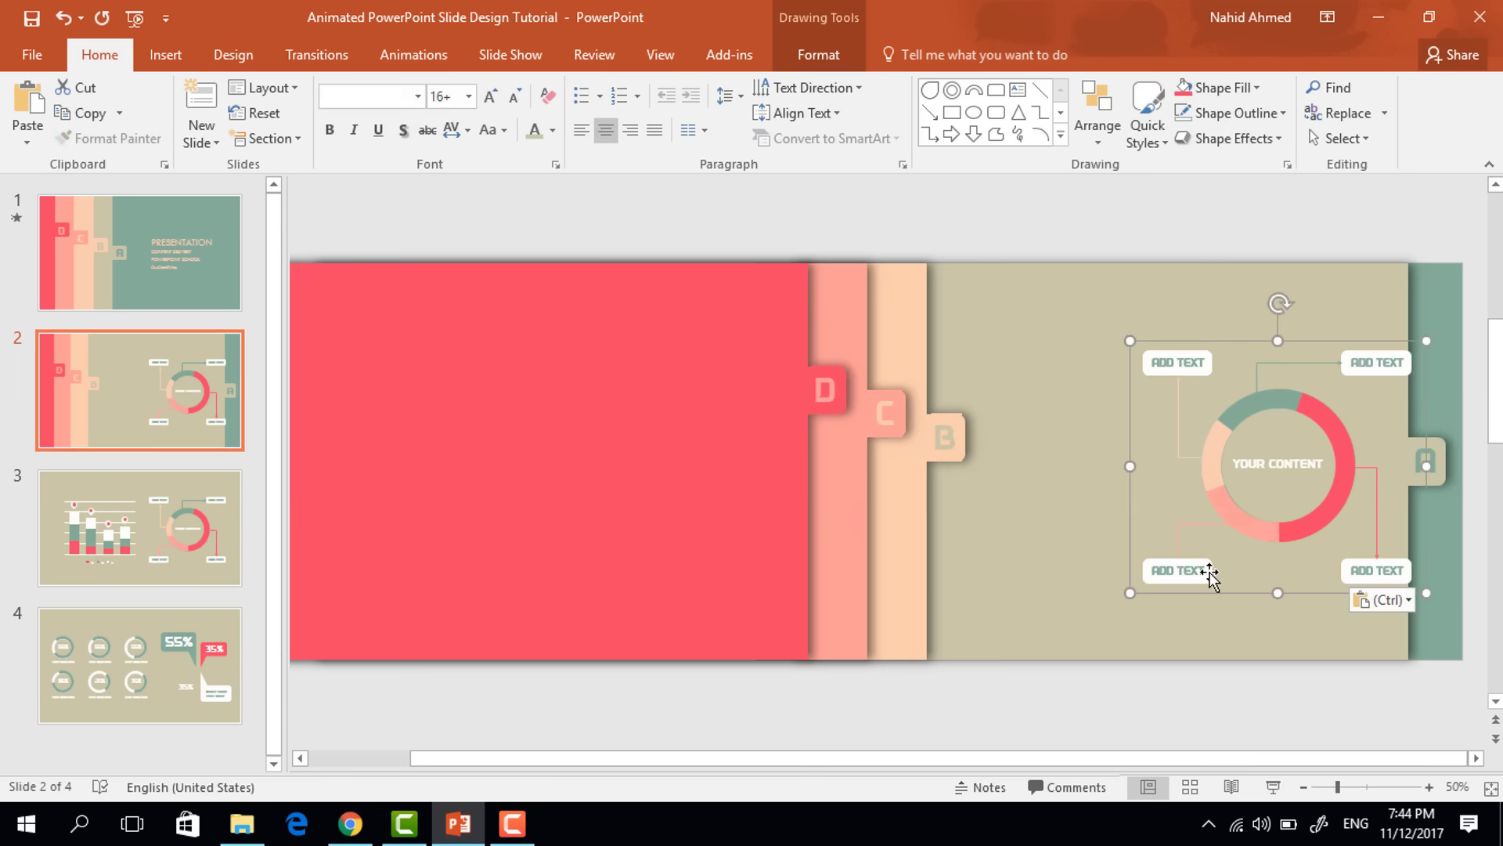
drag(1208, 571, 1128, 568)
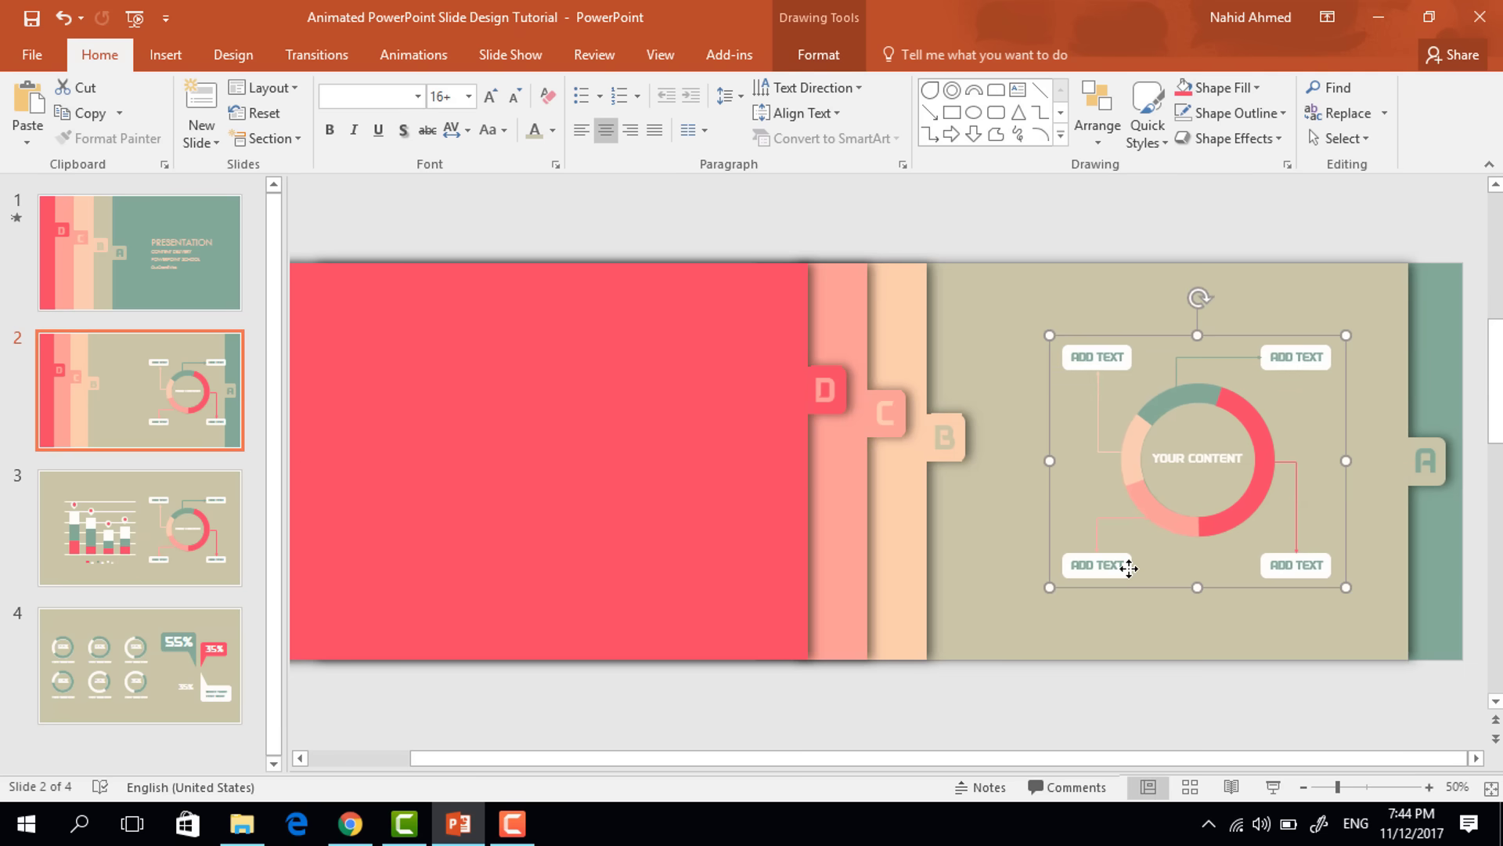
Step: Group the chart with the tan panel, send it to back, and slide the peach B panel right
shift+click(1375, 518)
key(ctrl+shift+bracketright)
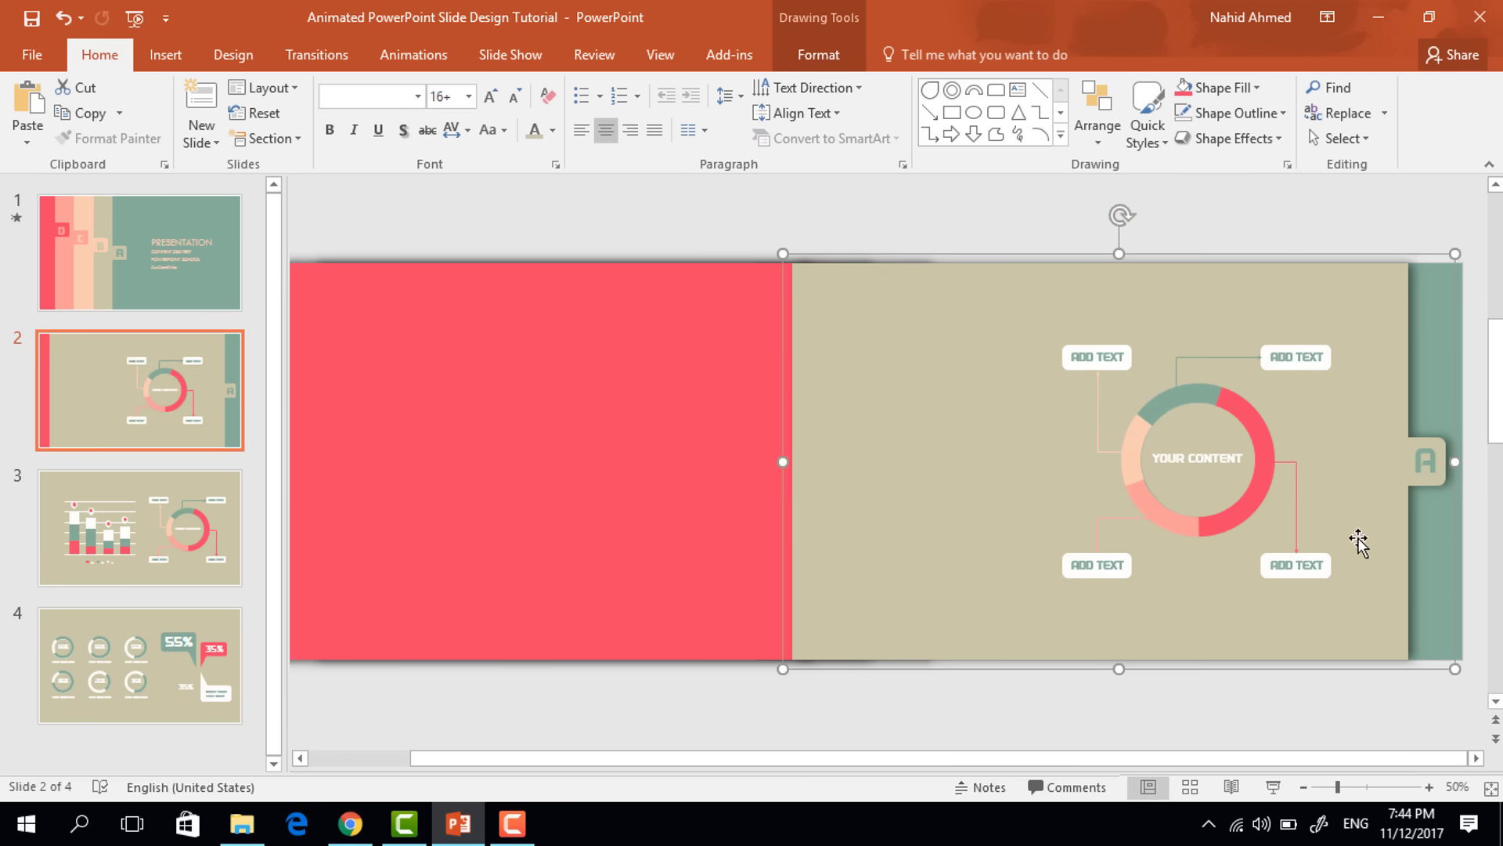
right_click(1029, 545)
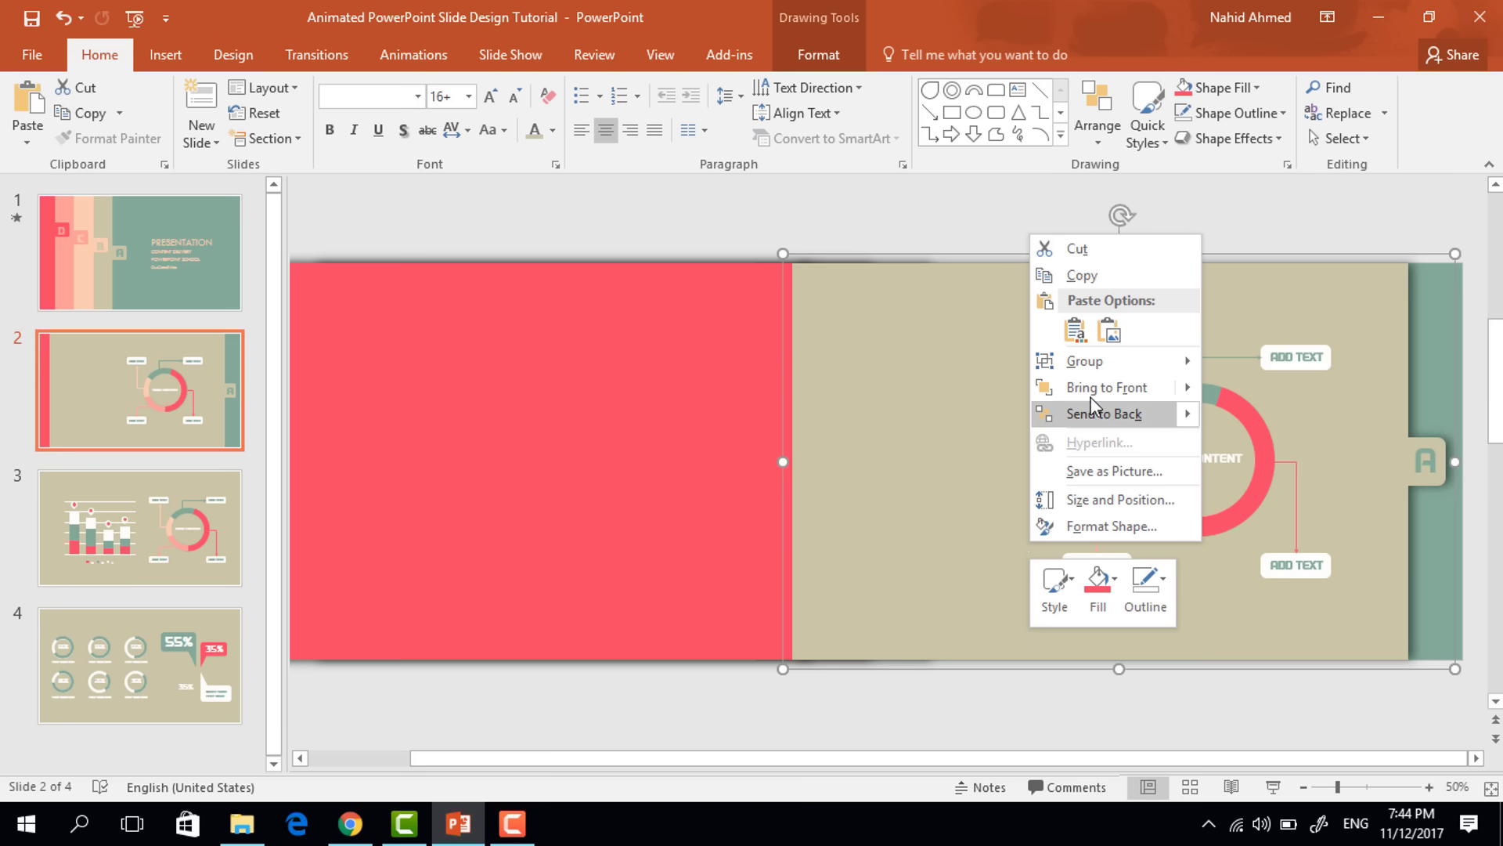
click(1139, 427)
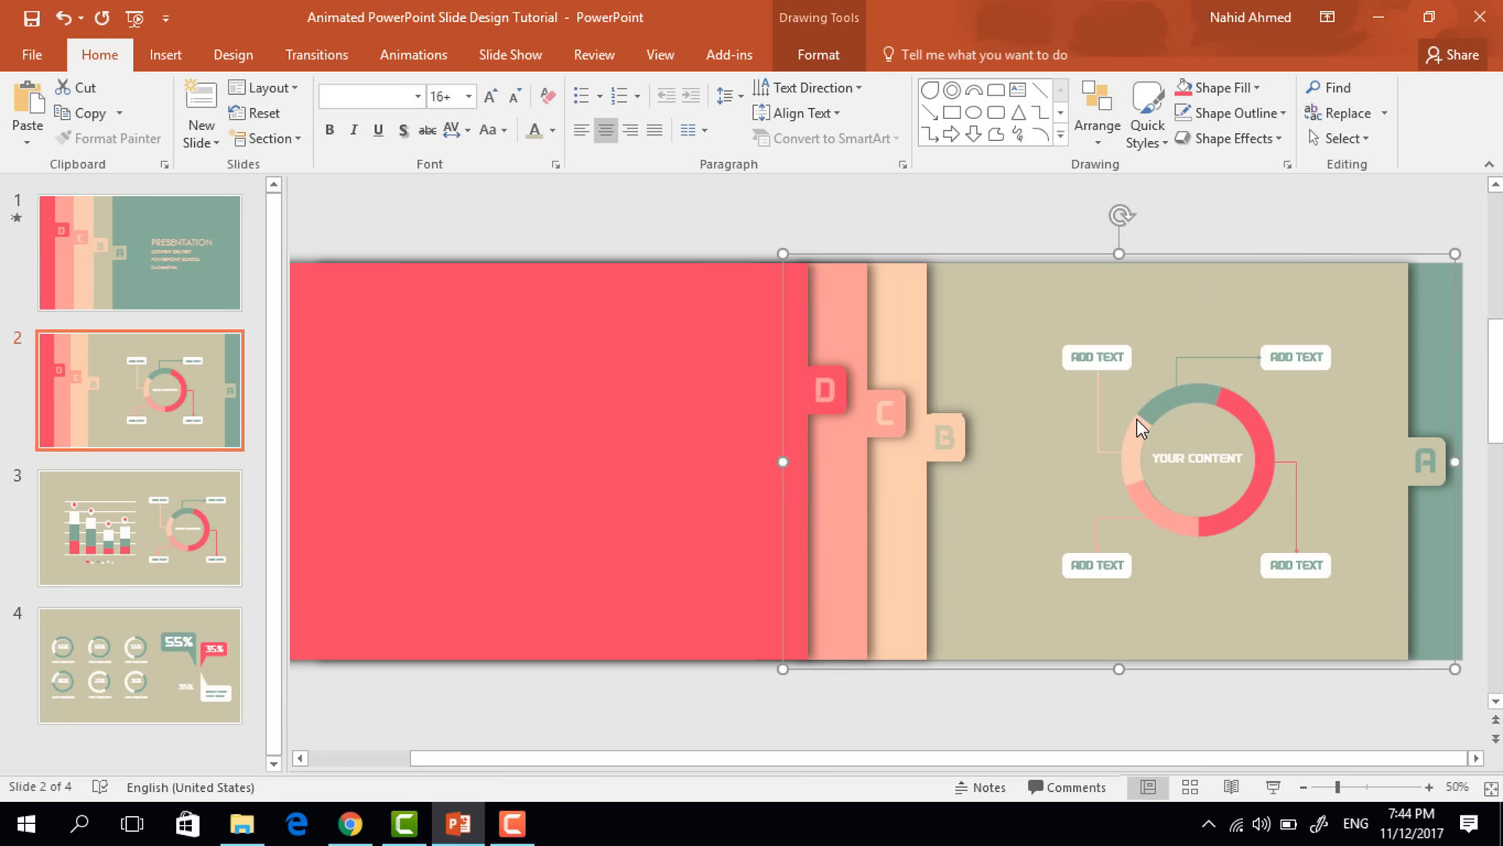
click(908, 472)
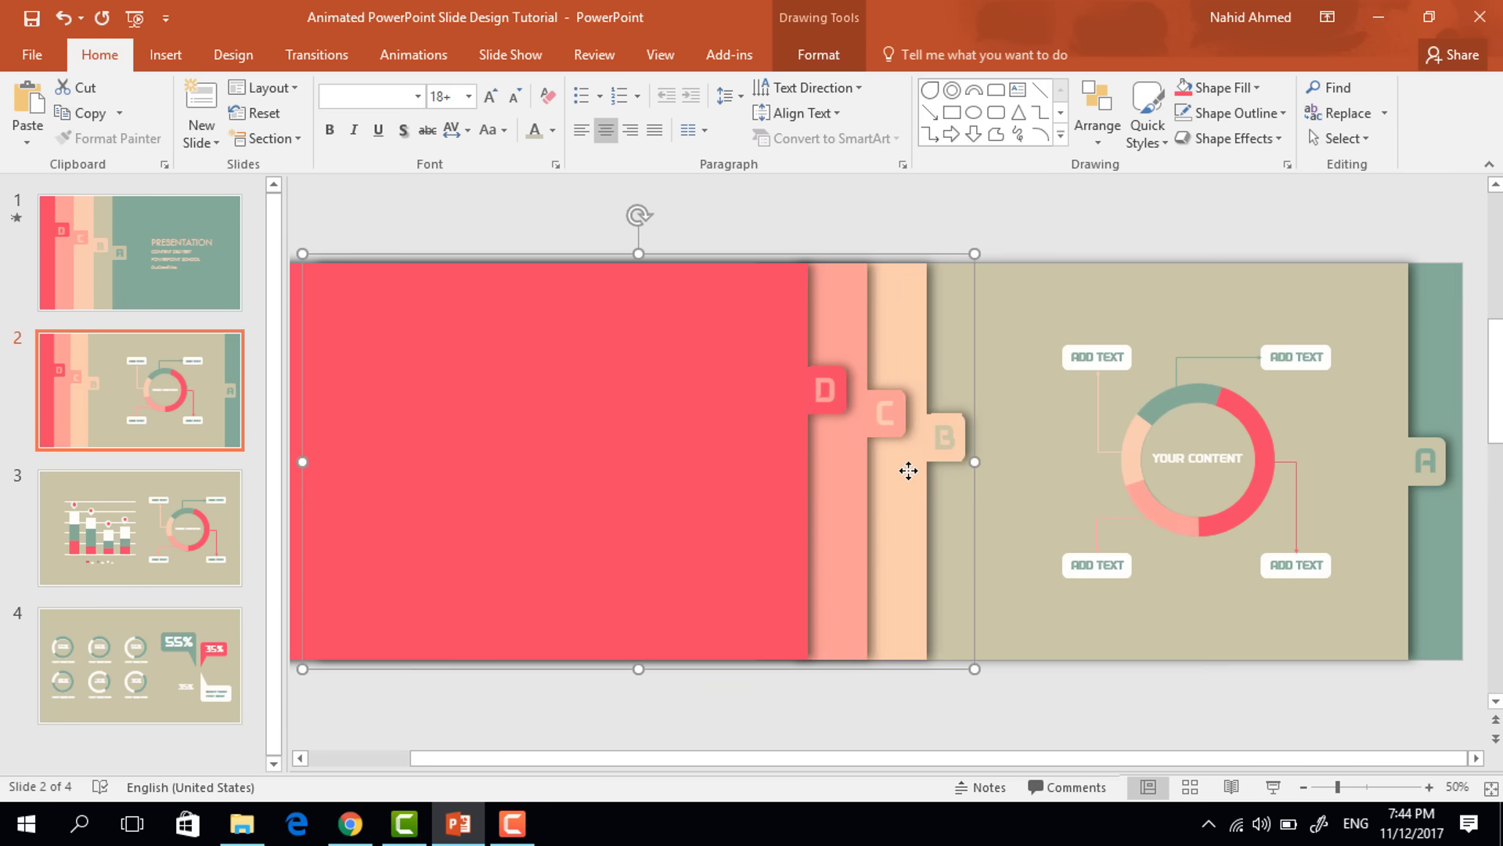
drag(941, 496, 1319, 557)
Step: Bring slide 4's 55% and 35% callout group onto slide 2's peach B panel
click(170, 685)
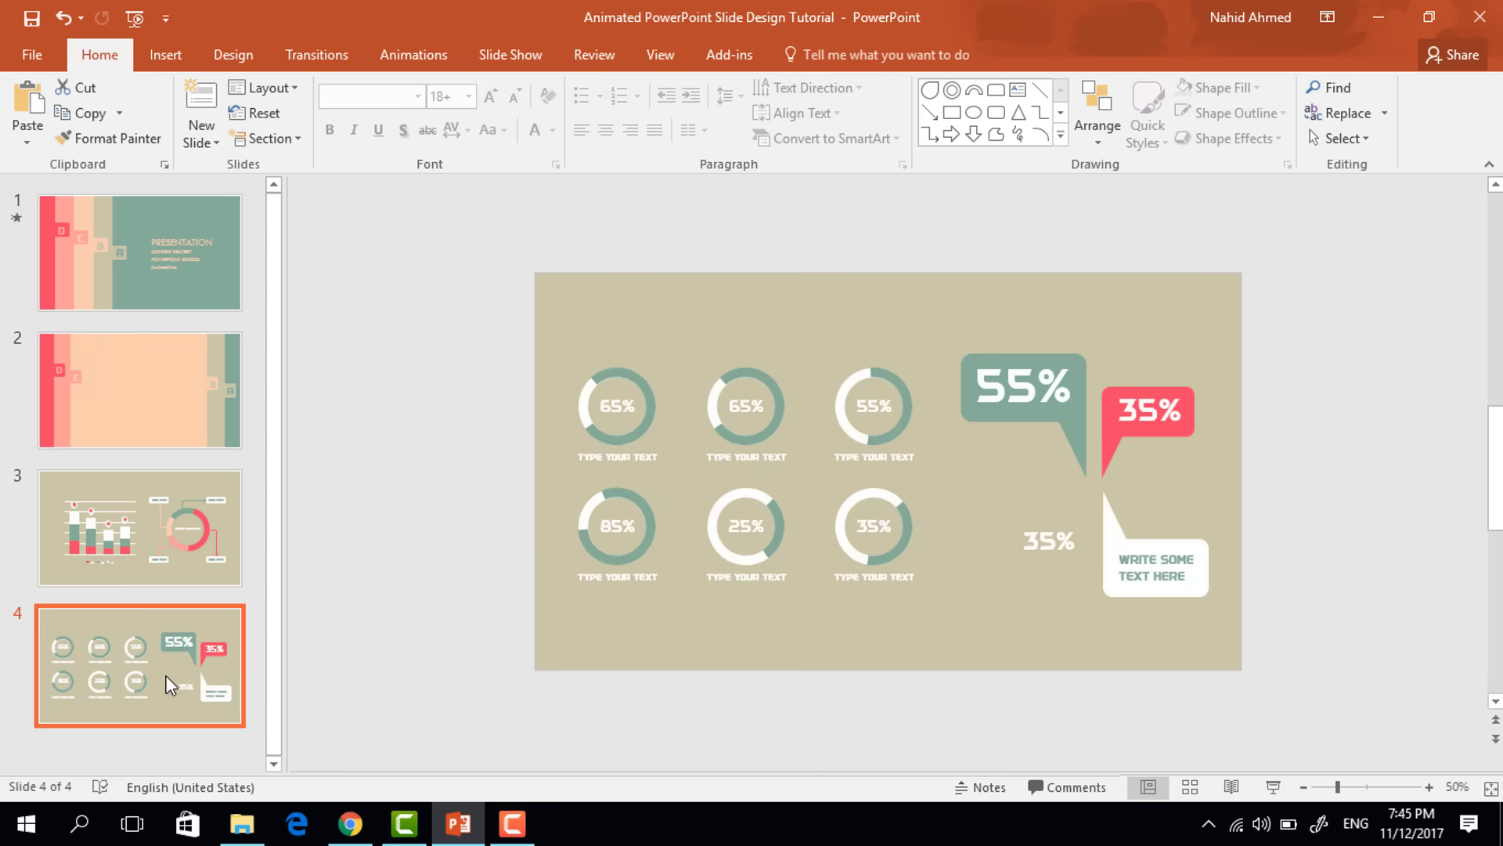
click(1083, 391)
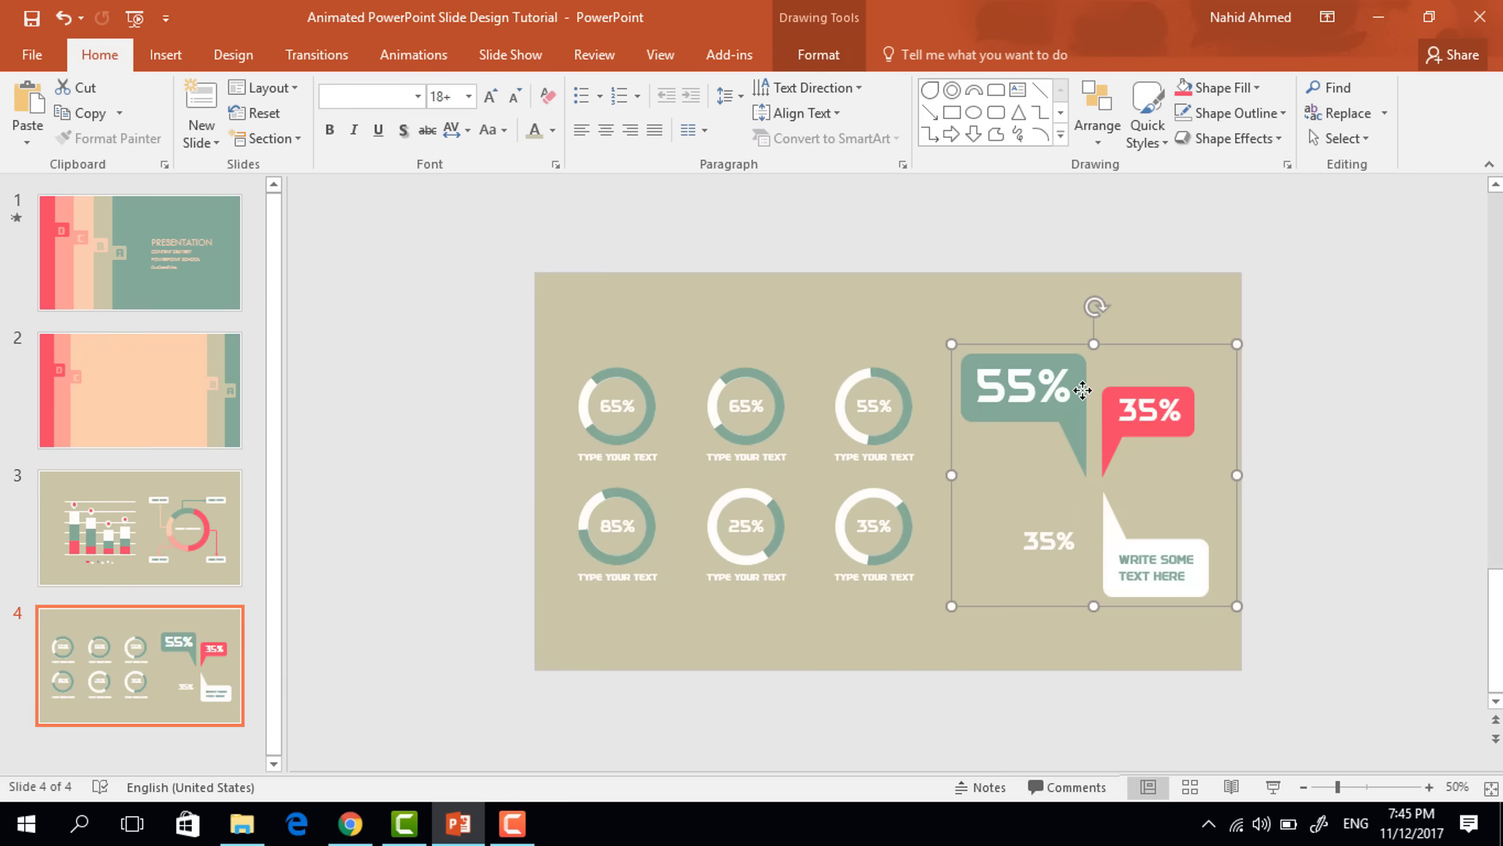
click(218, 389)
key(ctrl+v)
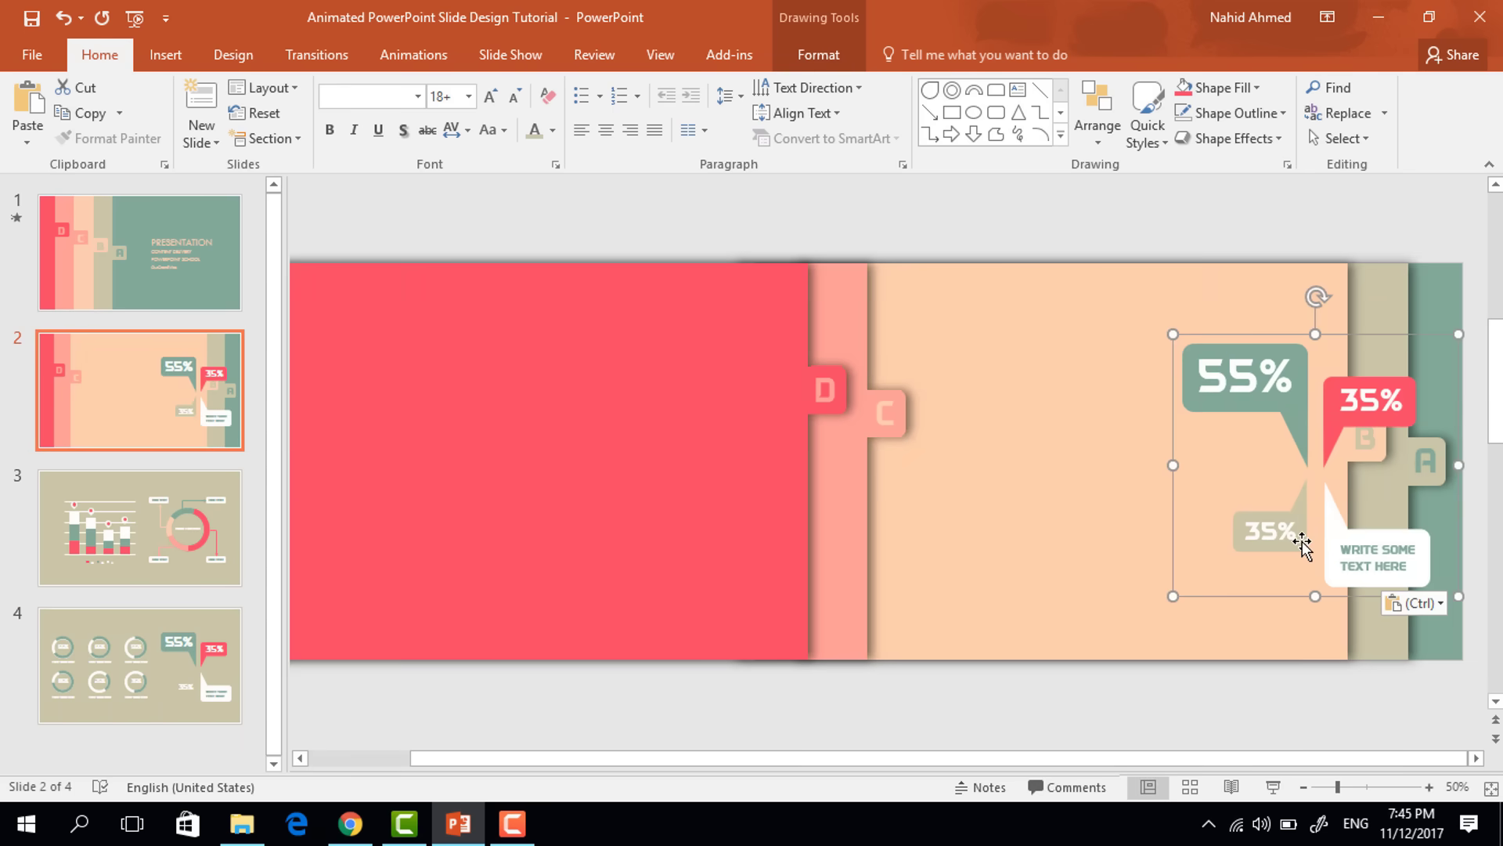
drag(1291, 539, 1146, 527)
Step: Group the callouts with the peach panel and send the group one layer backward
ctrl+click(986, 553)
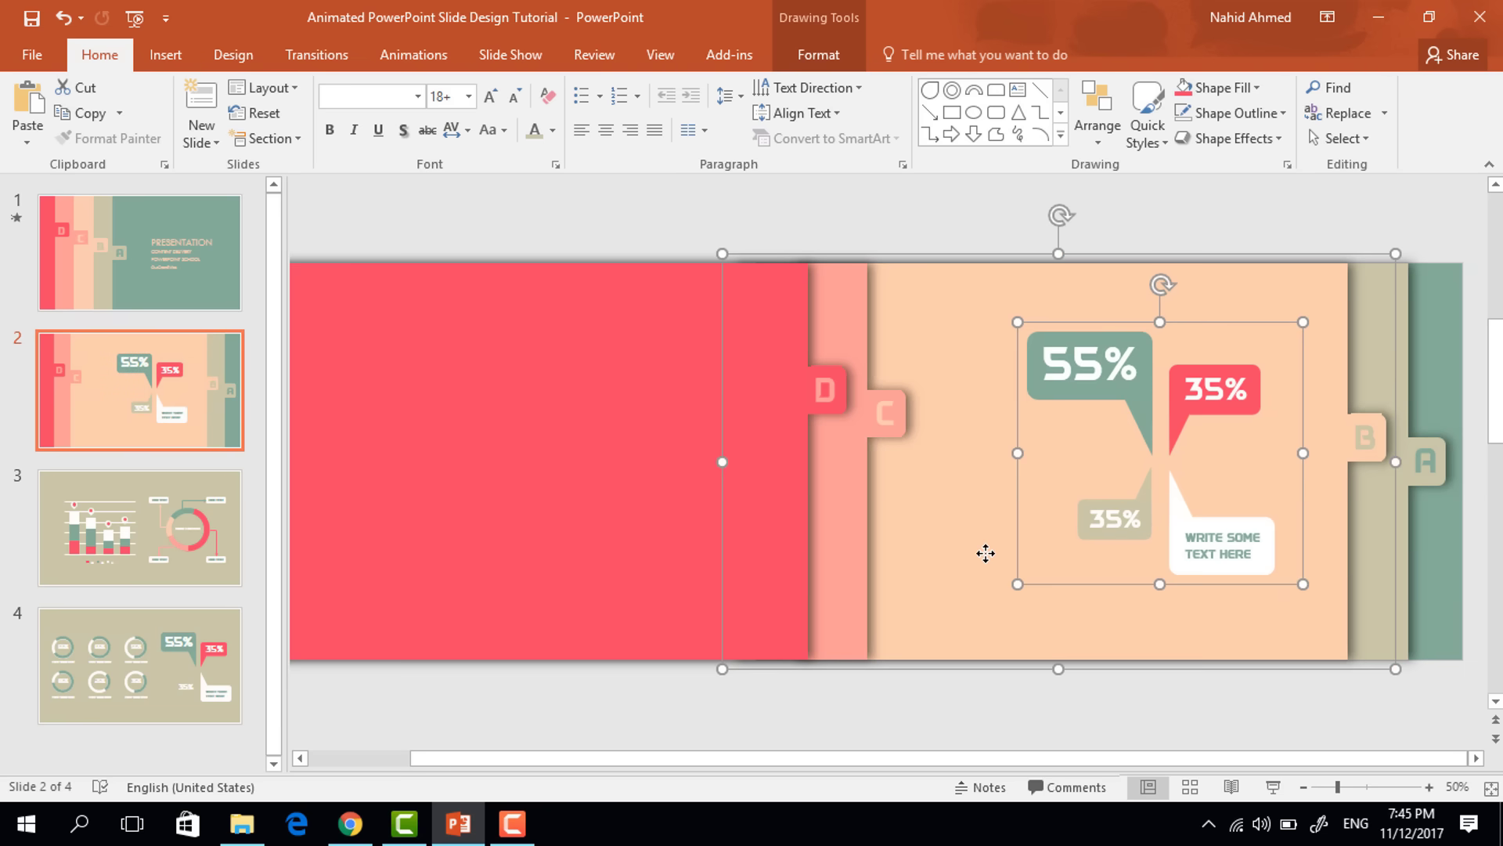
key(ctrl+shift+bracketright)
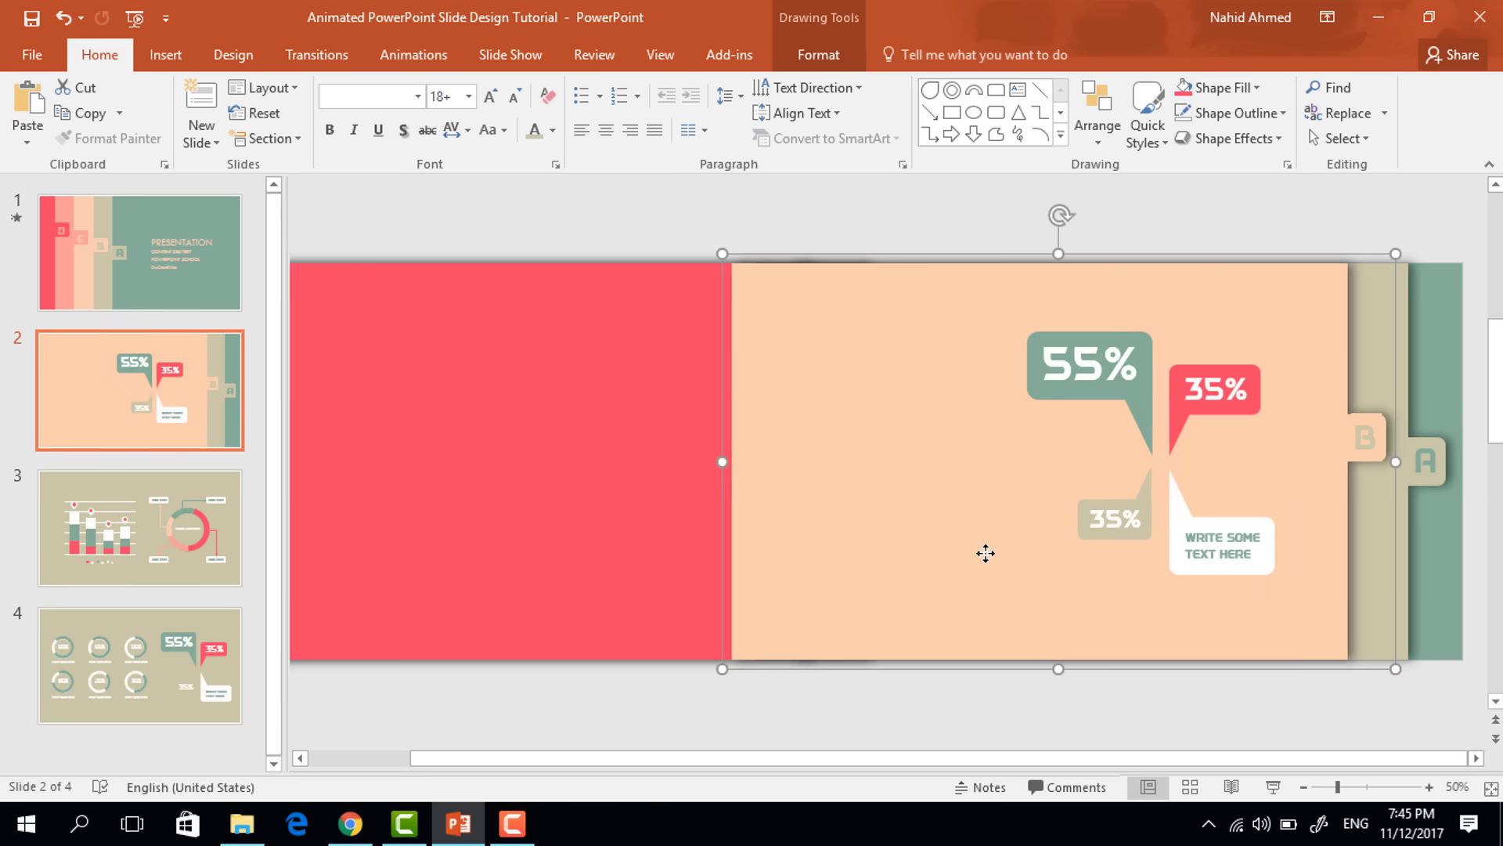
right_click(985, 554)
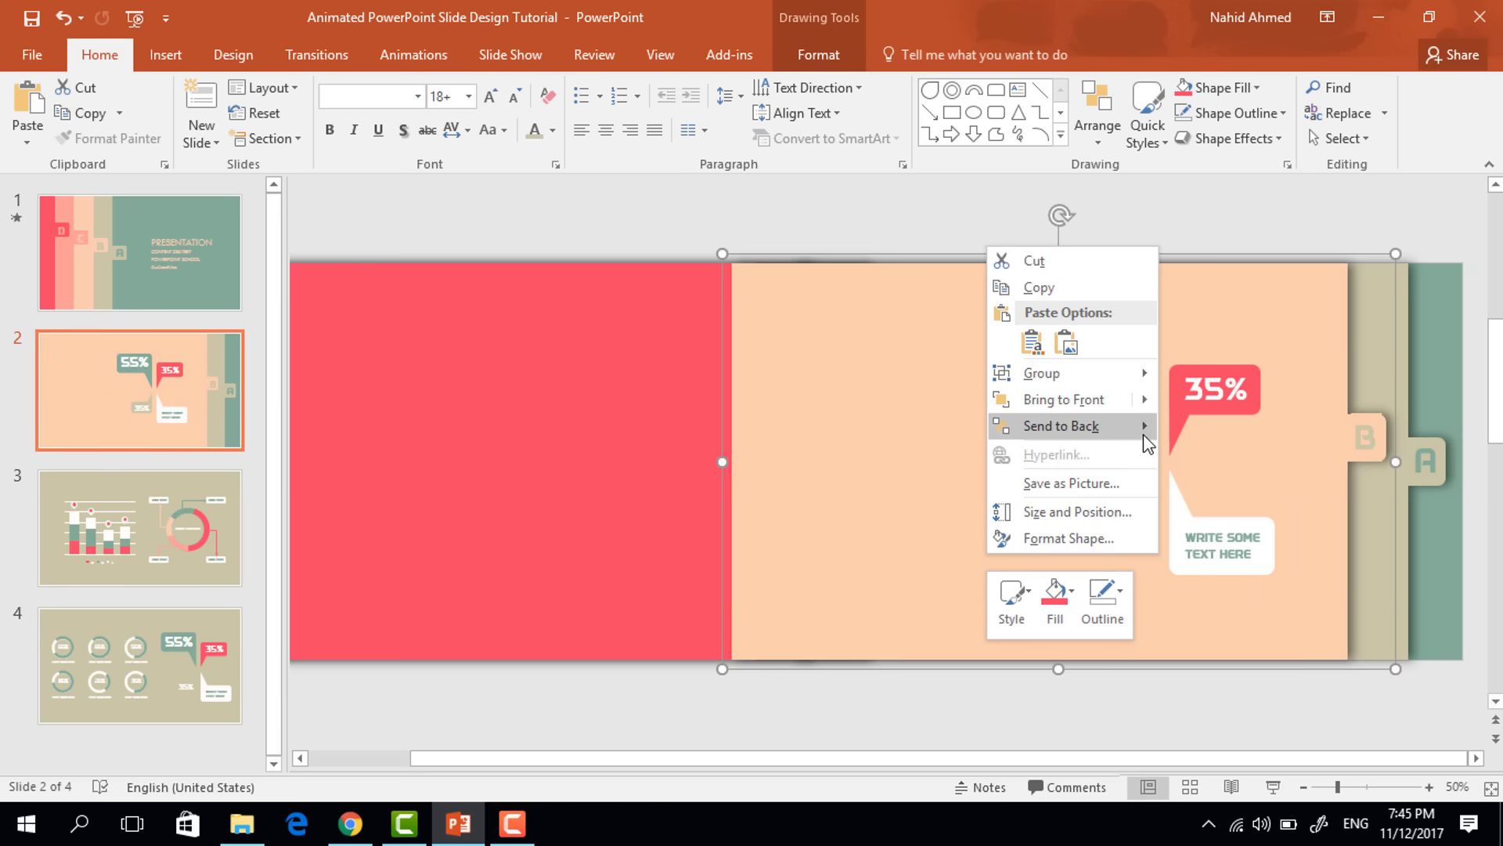
mouse_move(1147, 443)
click(1240, 455)
right_click(906, 584)
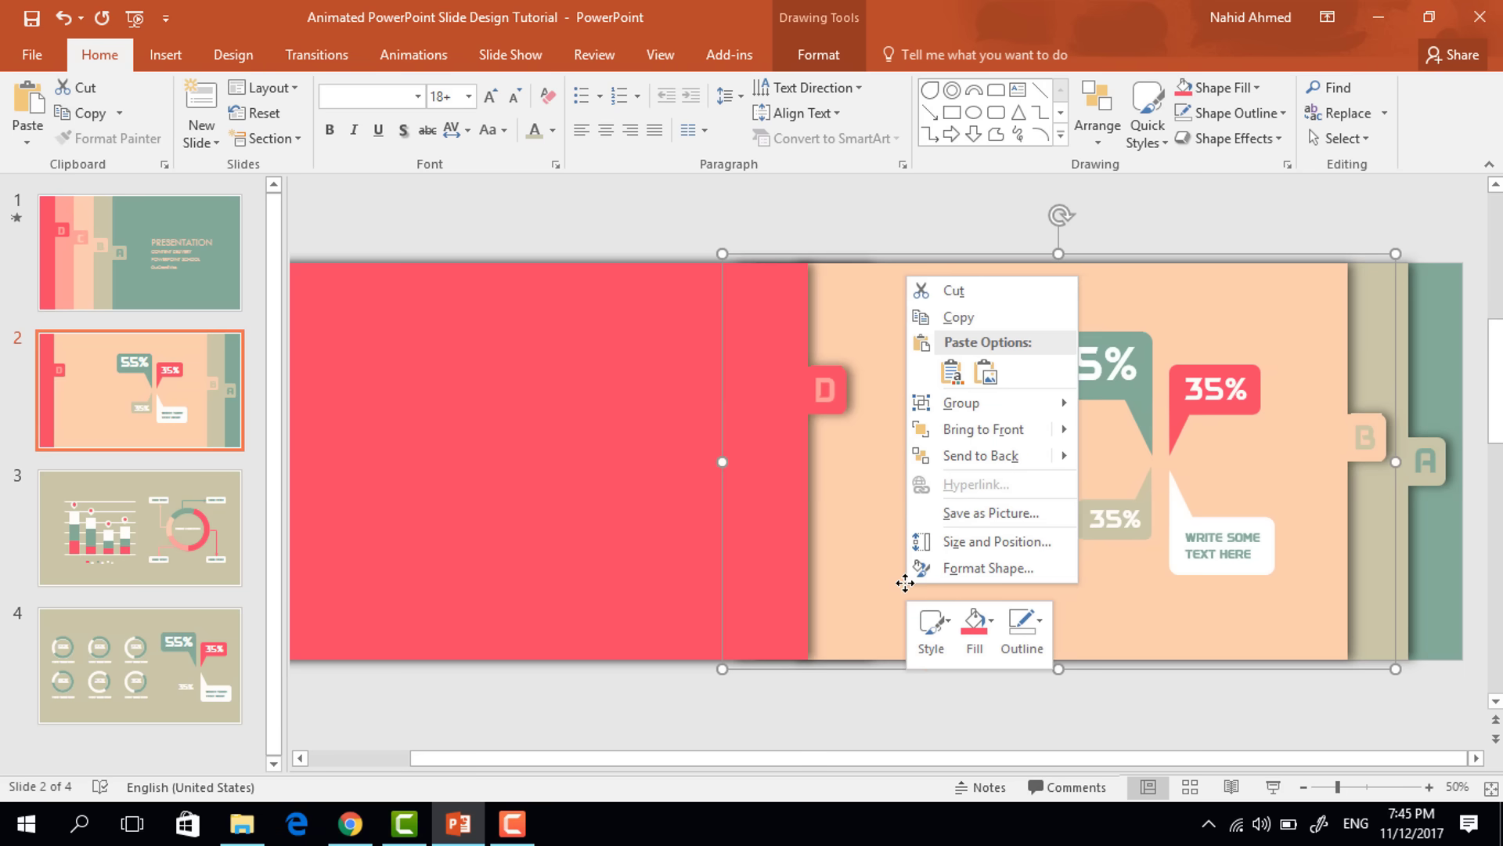
Step: Send the peach group behind the C panel and slide the salmon C panel right
mouse_move(1059, 458)
click(1125, 486)
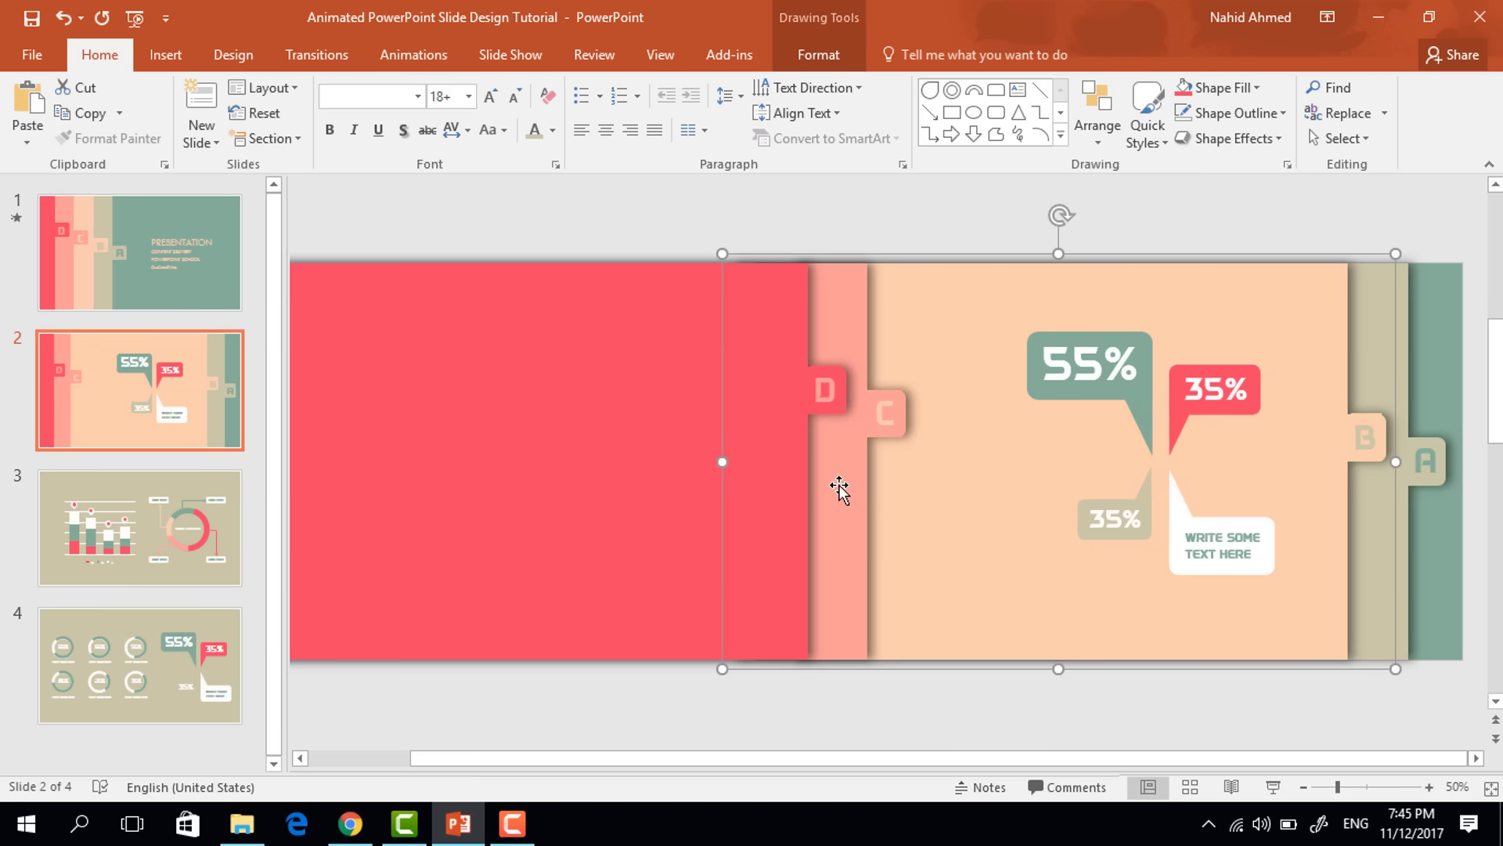
drag(837, 484, 1258, 546)
Step: Copy slide 3's bar chart onto the salmon C panel on slide 2
click(158, 562)
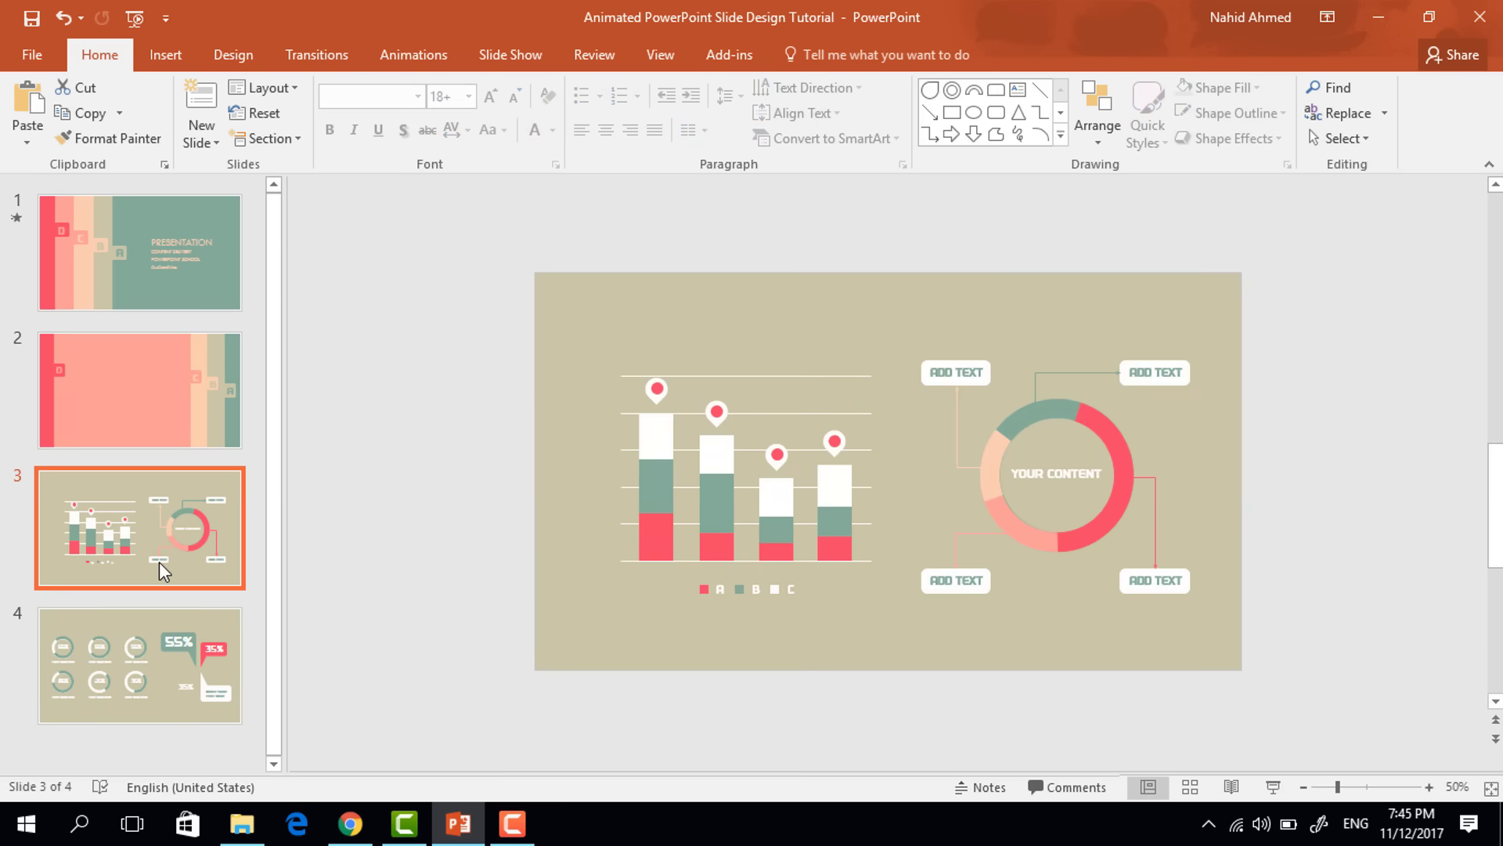
click(653, 508)
key(ctrl+c)
click(124, 386)
key(ctrl+v)
drag(946, 507, 1041, 508)
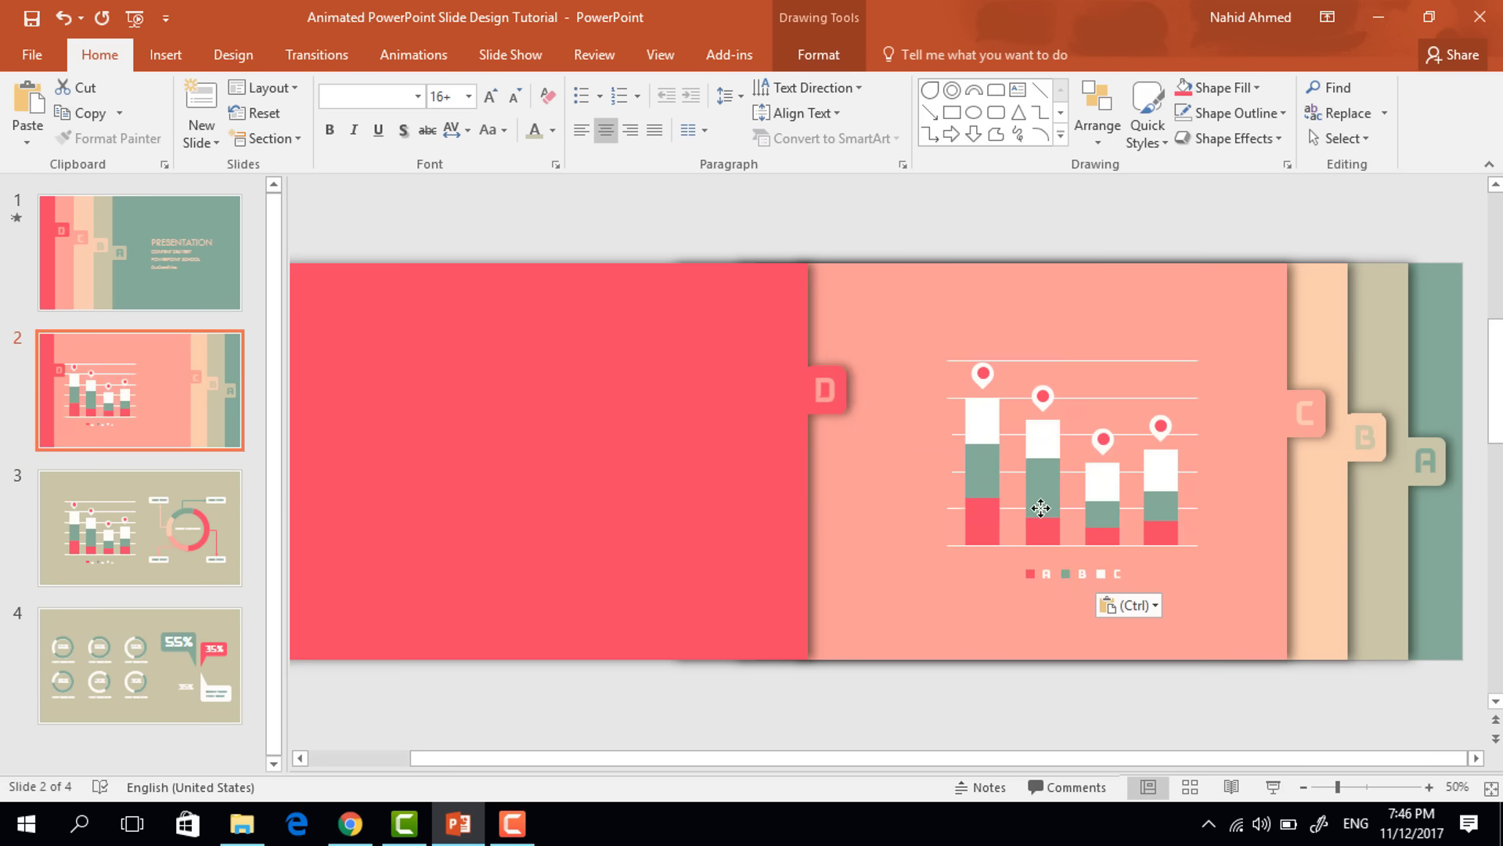
Step: Group the bar chart with the salmon panel, send it behind D, and slide red D right over it
shift+click(1241, 474)
key(ctrl+g)
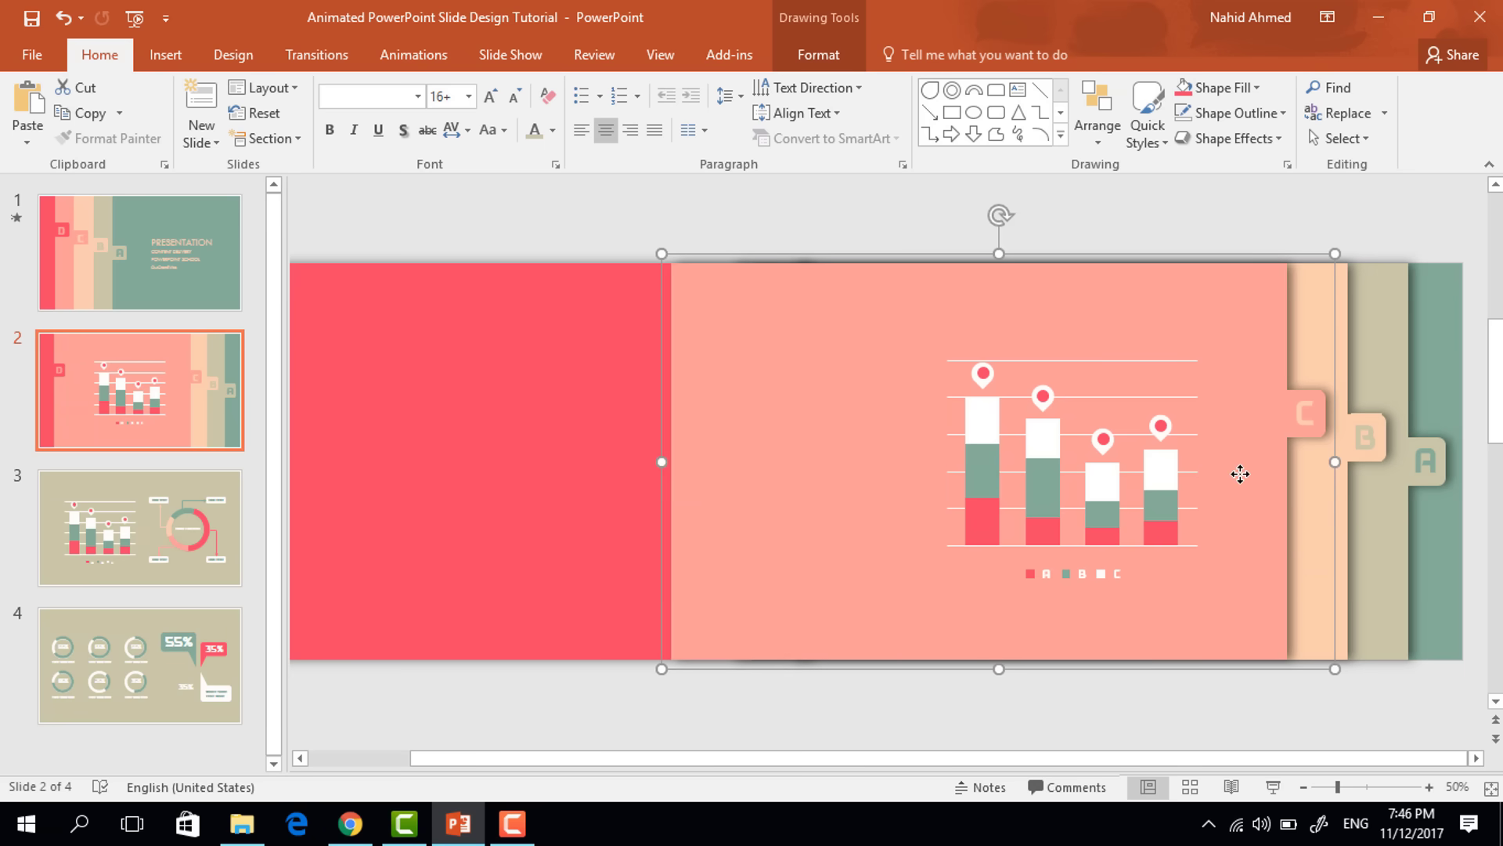
right_click(867, 569)
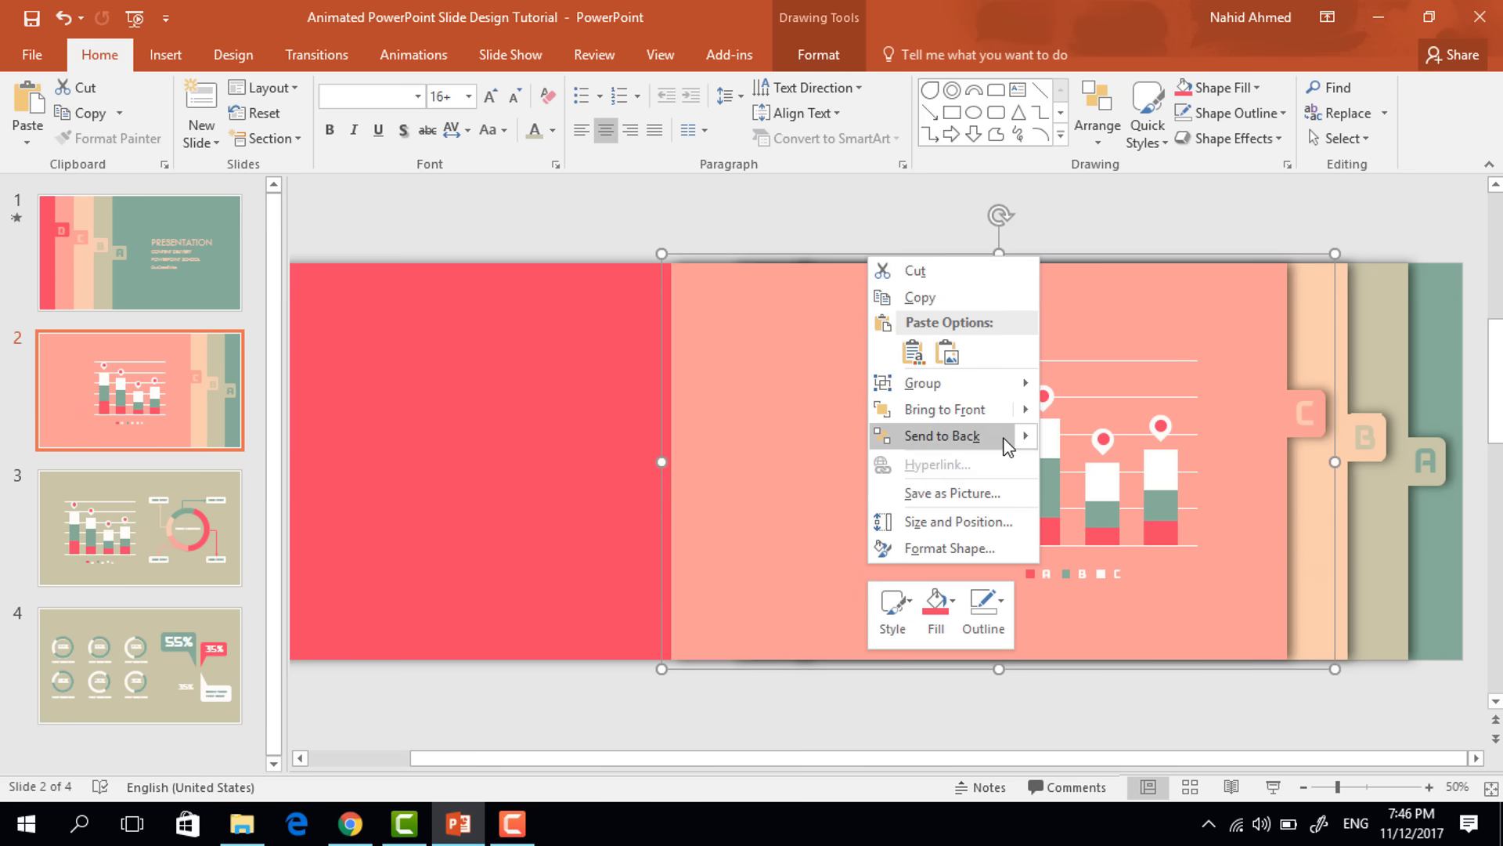
mouse_move(1022, 440)
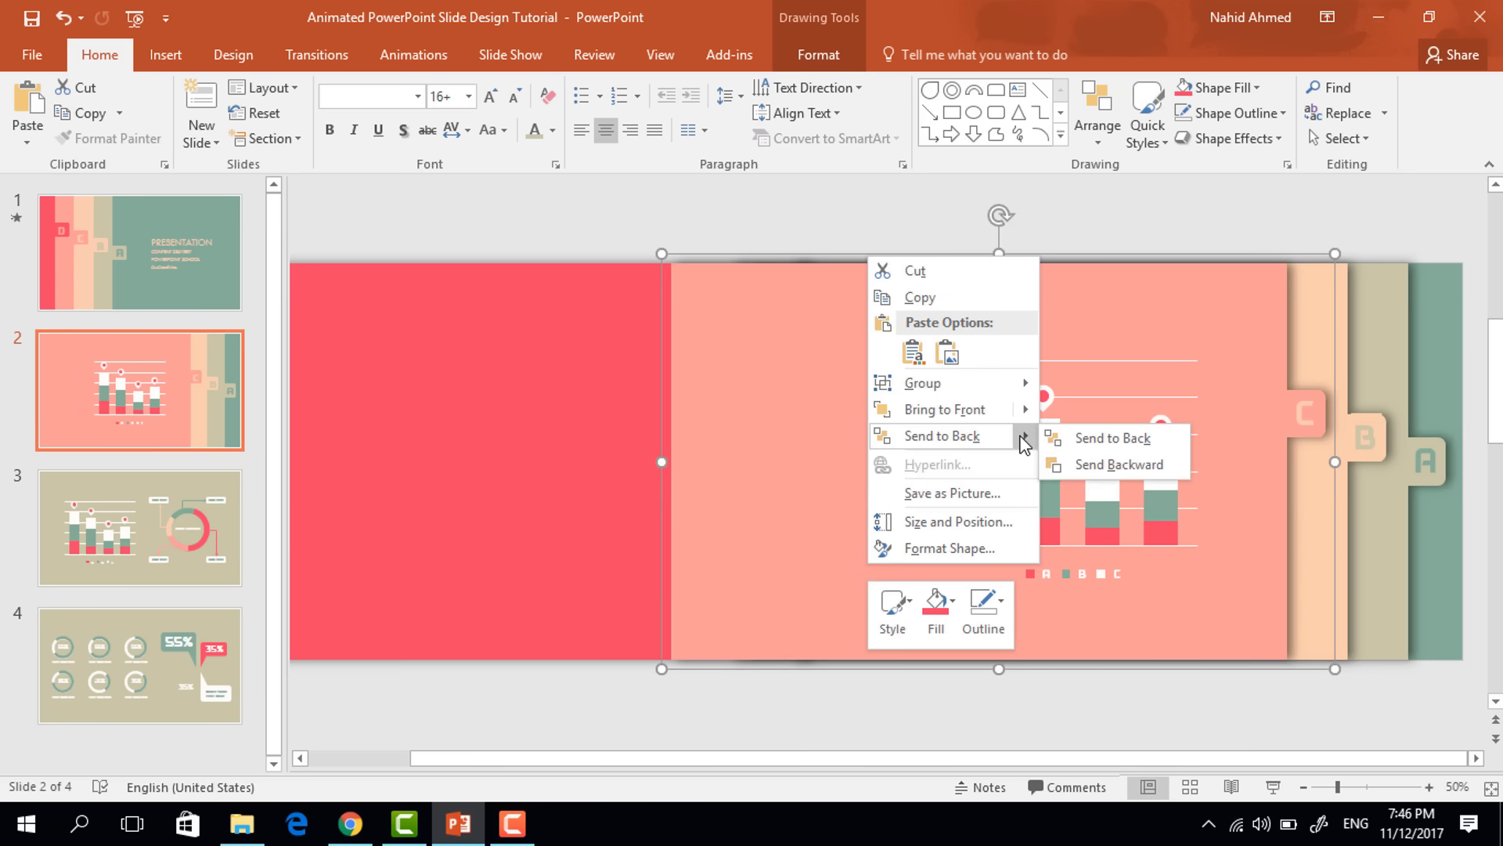
click(1116, 466)
click(574, 488)
drag(574, 489, 999, 557)
Step: Paste slide 4's six-ring circle-chart infographic centred on slide 2's red D panel
click(144, 653)
click(648, 389)
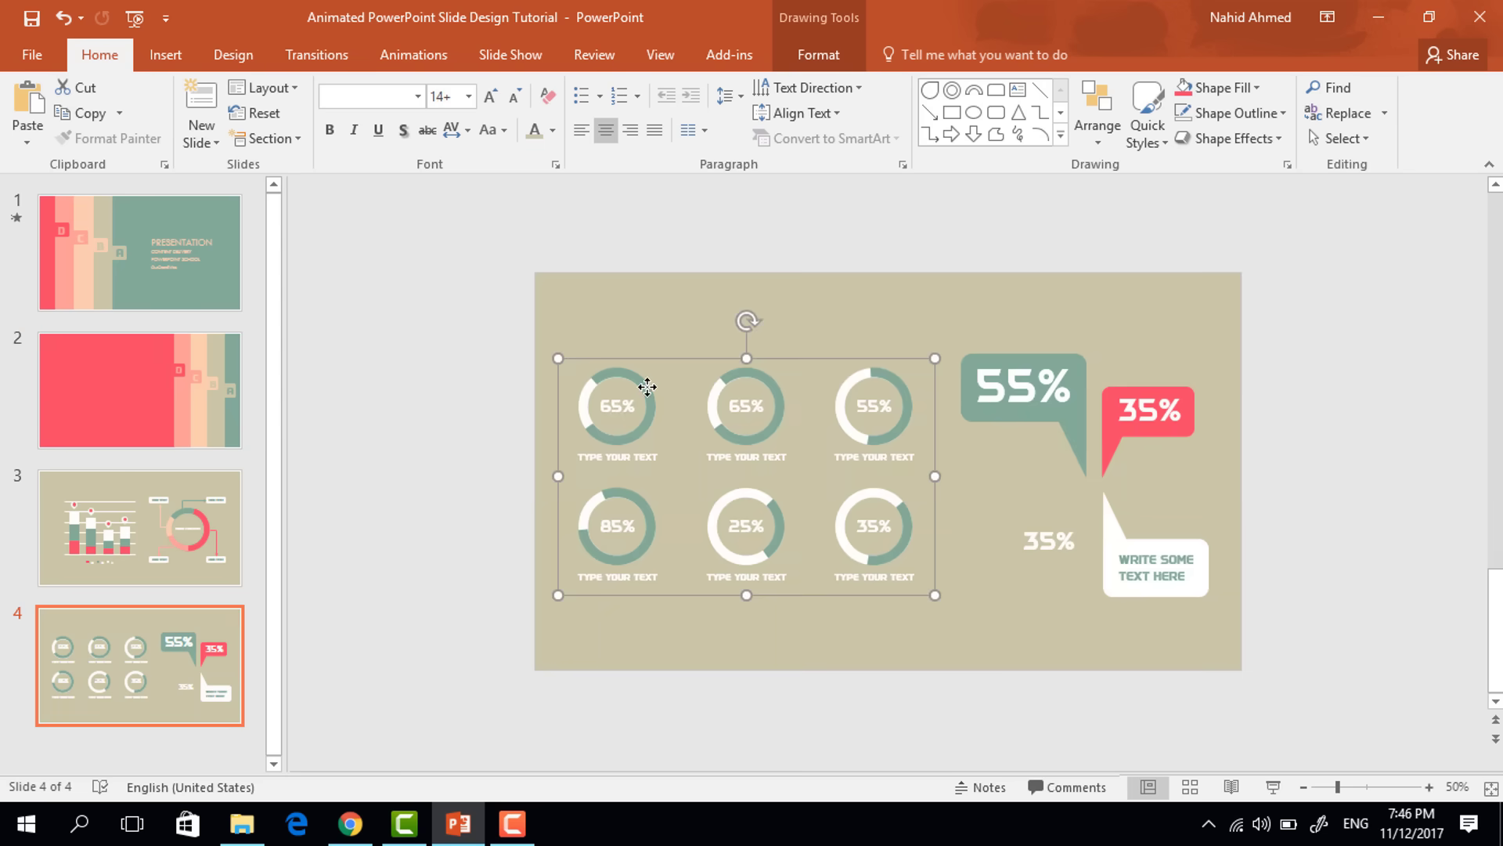
click(204, 399)
key(ctrl+v)
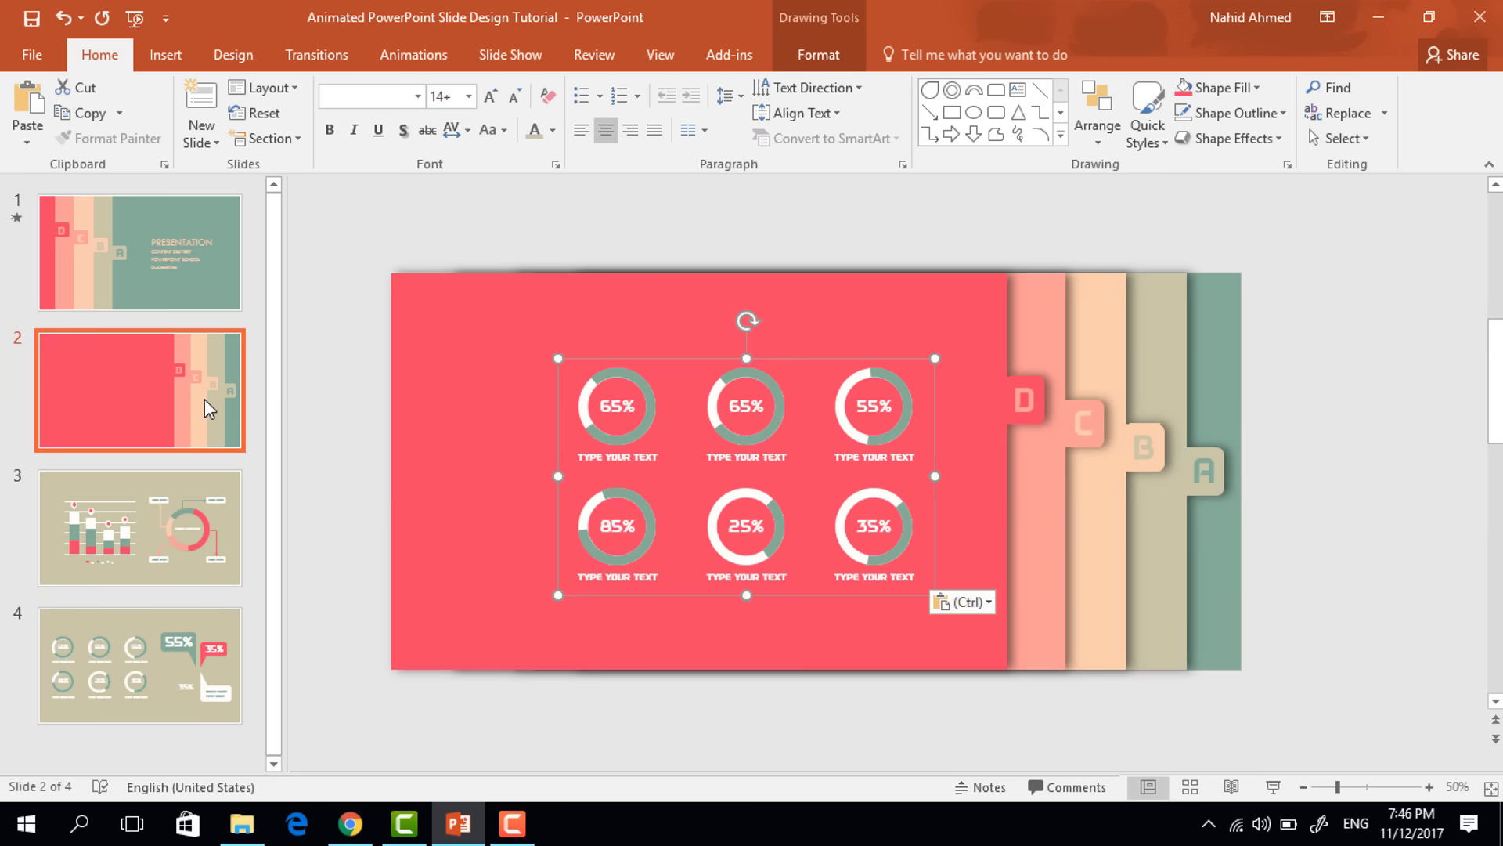
drag(846, 528, 856, 517)
shift+click(993, 496)
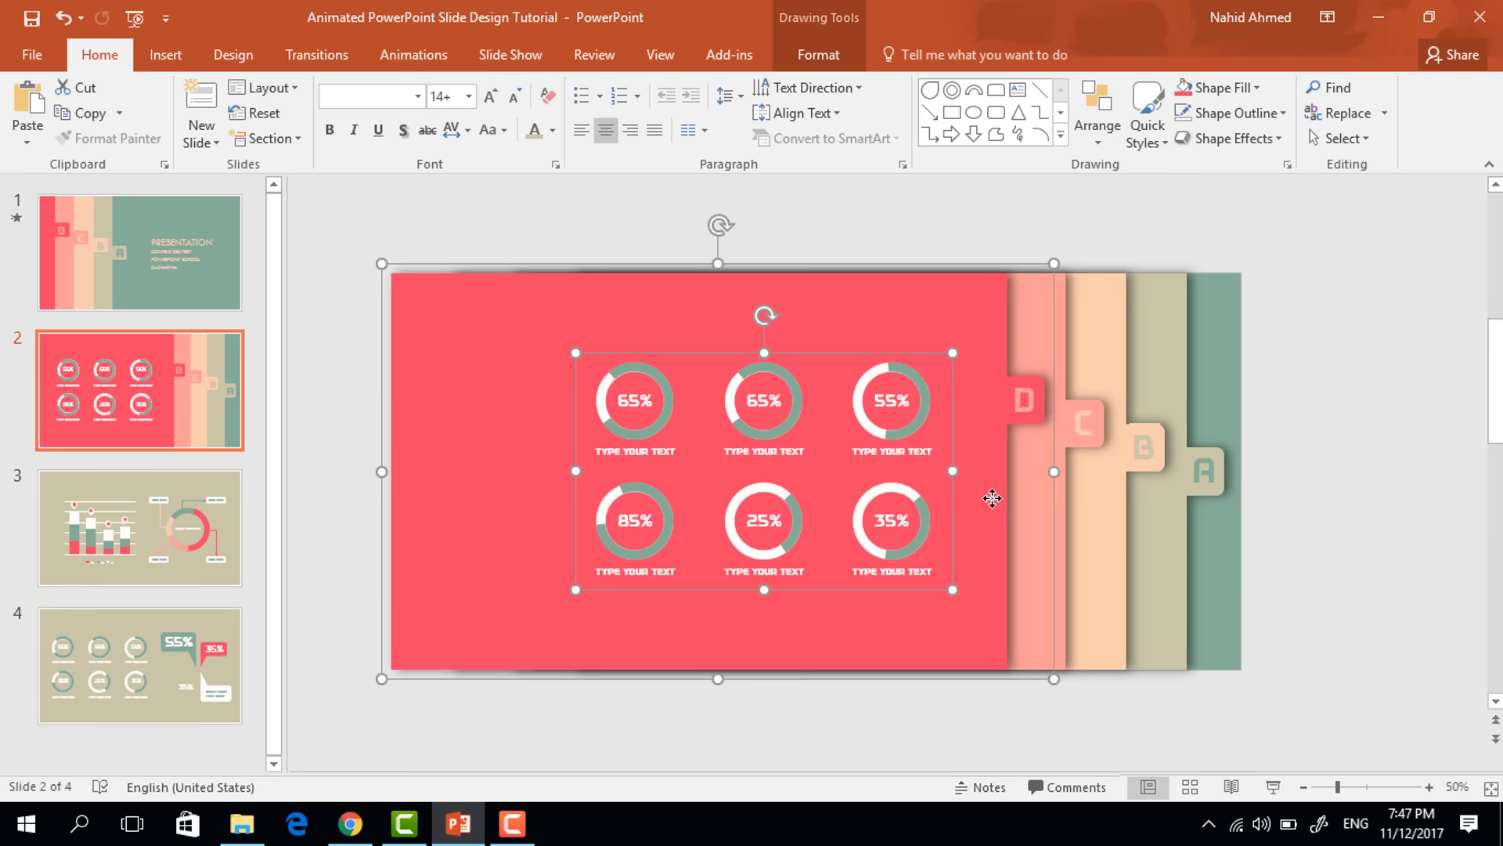
Step: Select every shape on slide 2 and shift the whole panel stack left
key(ctrl+a)
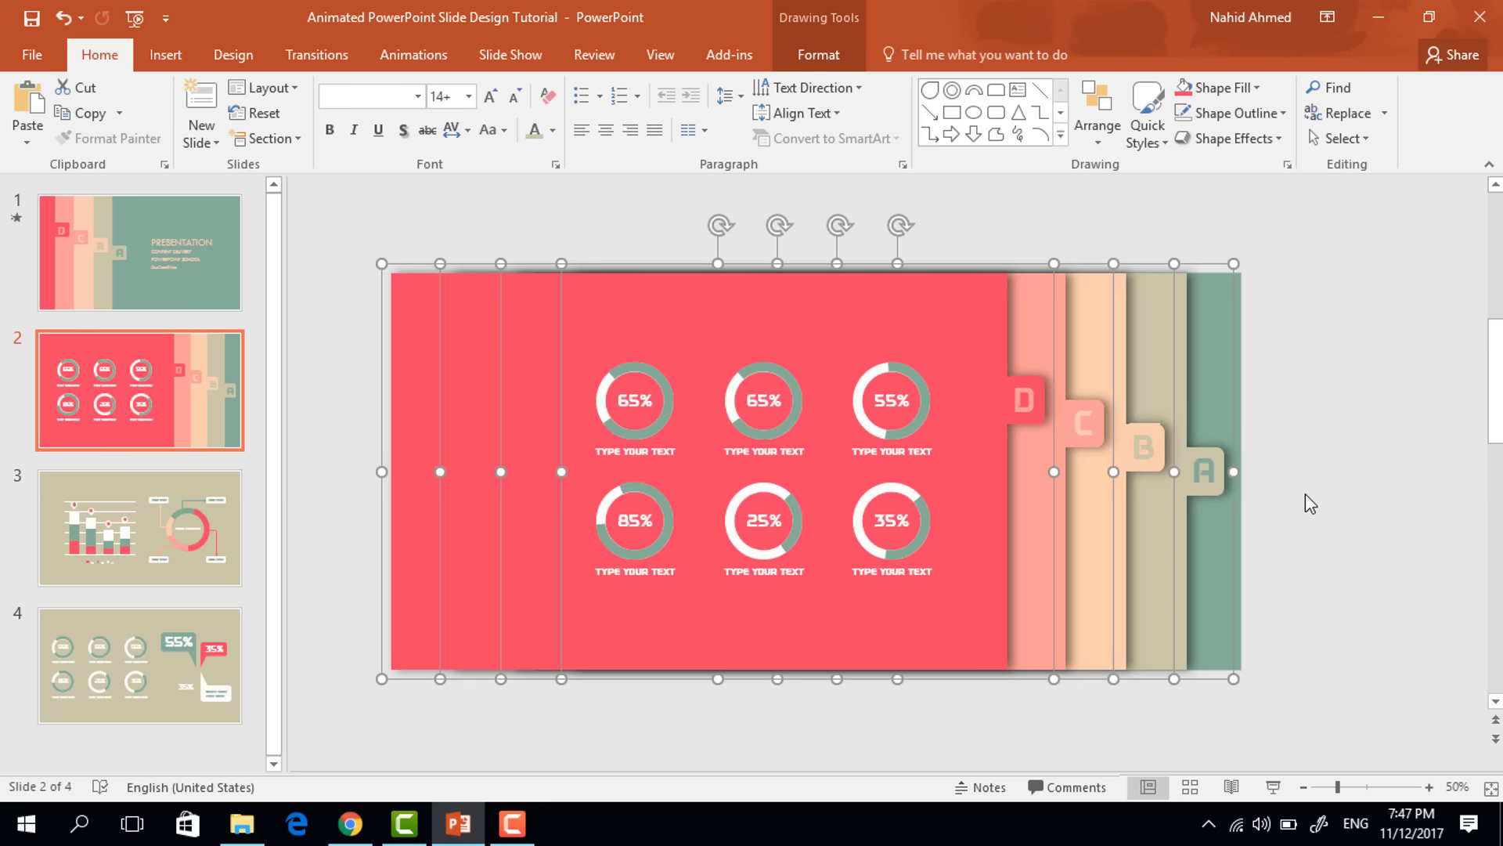
drag(1167, 546, 993, 592)
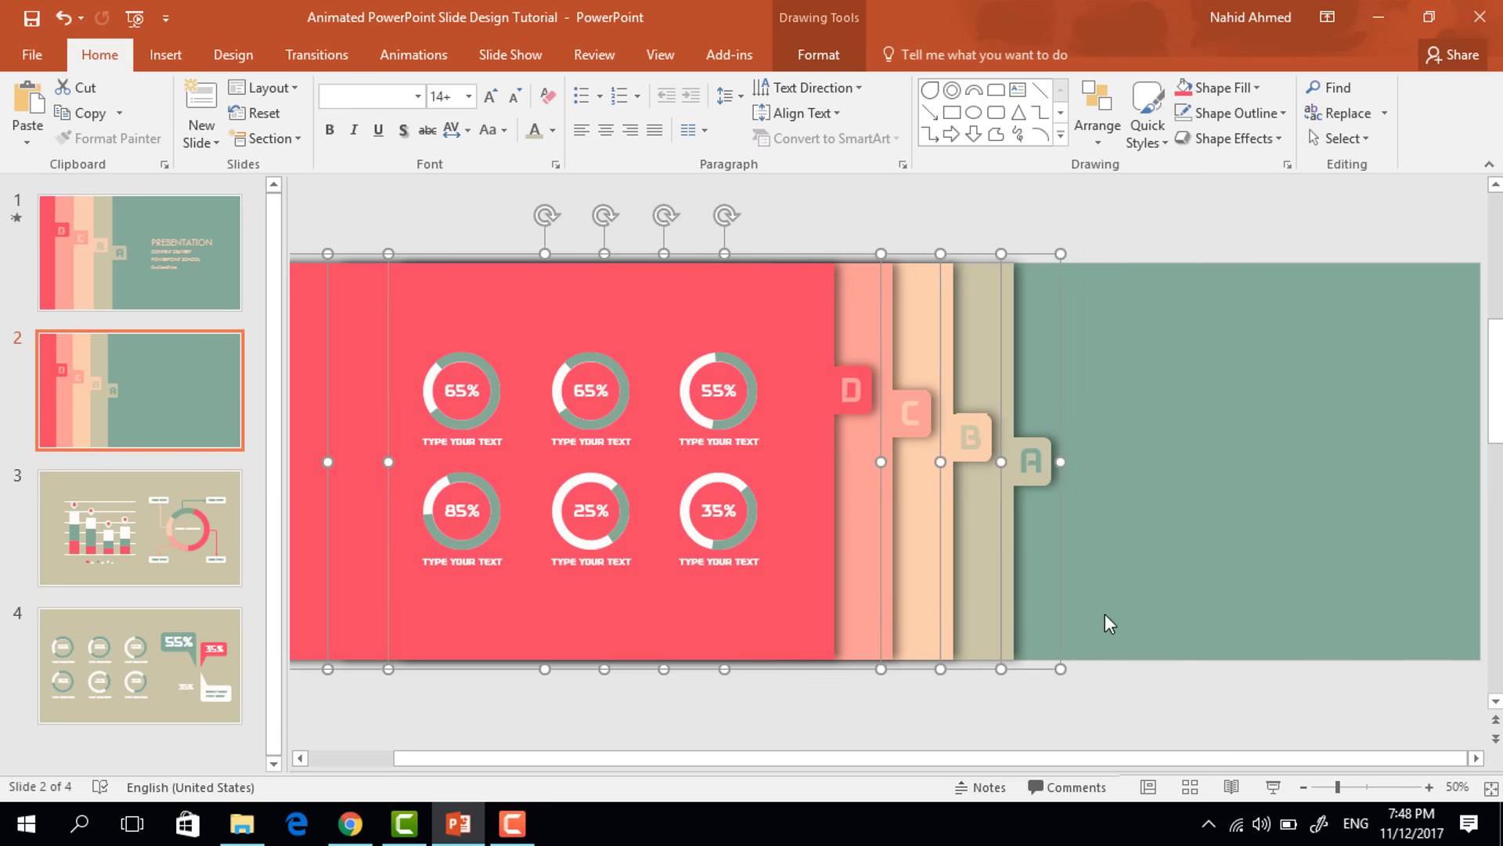
click(1187, 625)
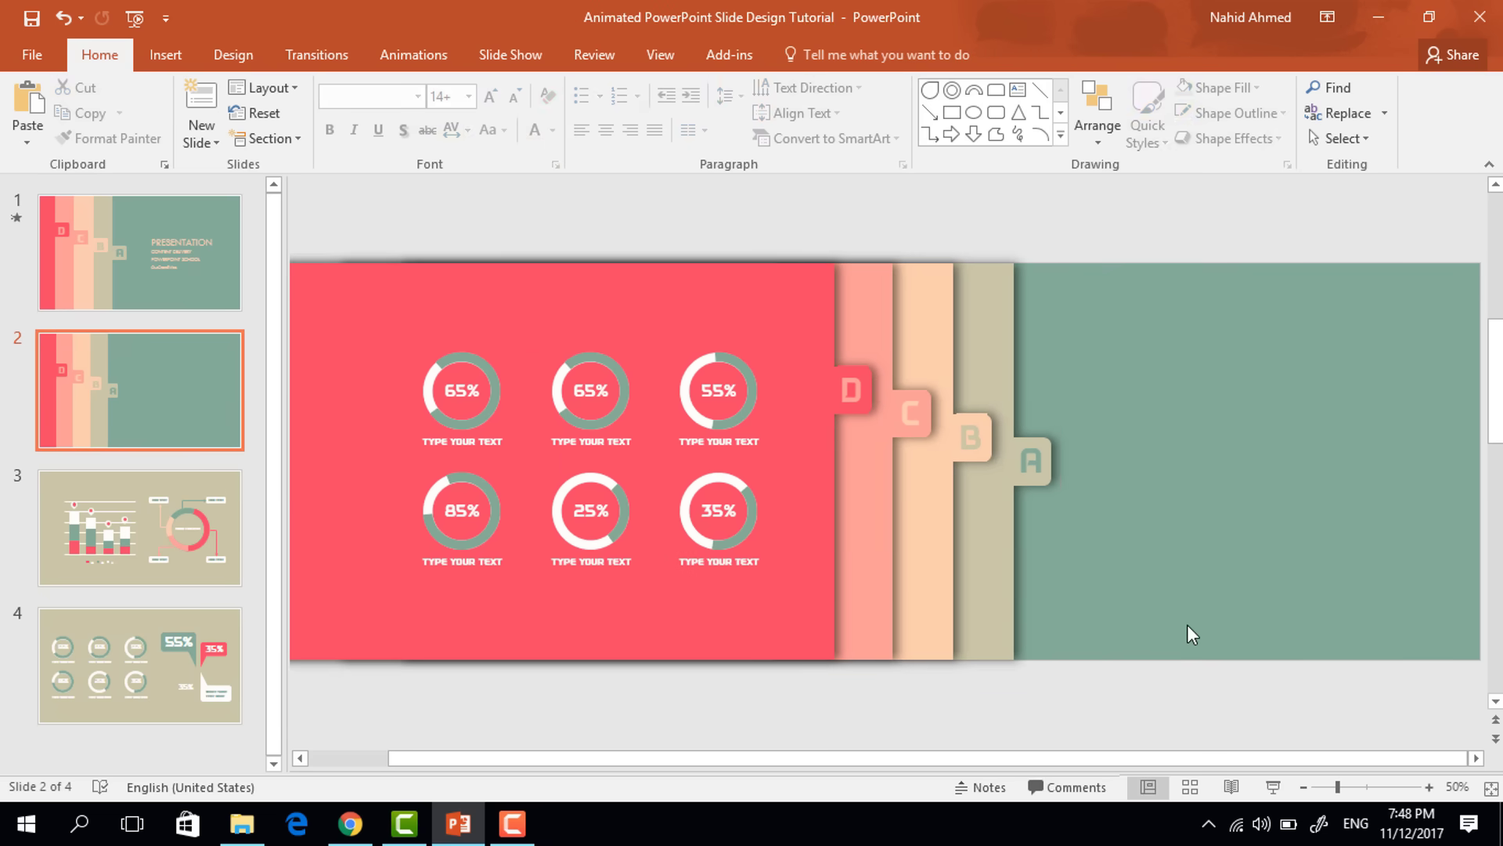
Step: Give the red infographic panel a lengthened rightward Lines motion path lasting 1.25 seconds
click(991, 553)
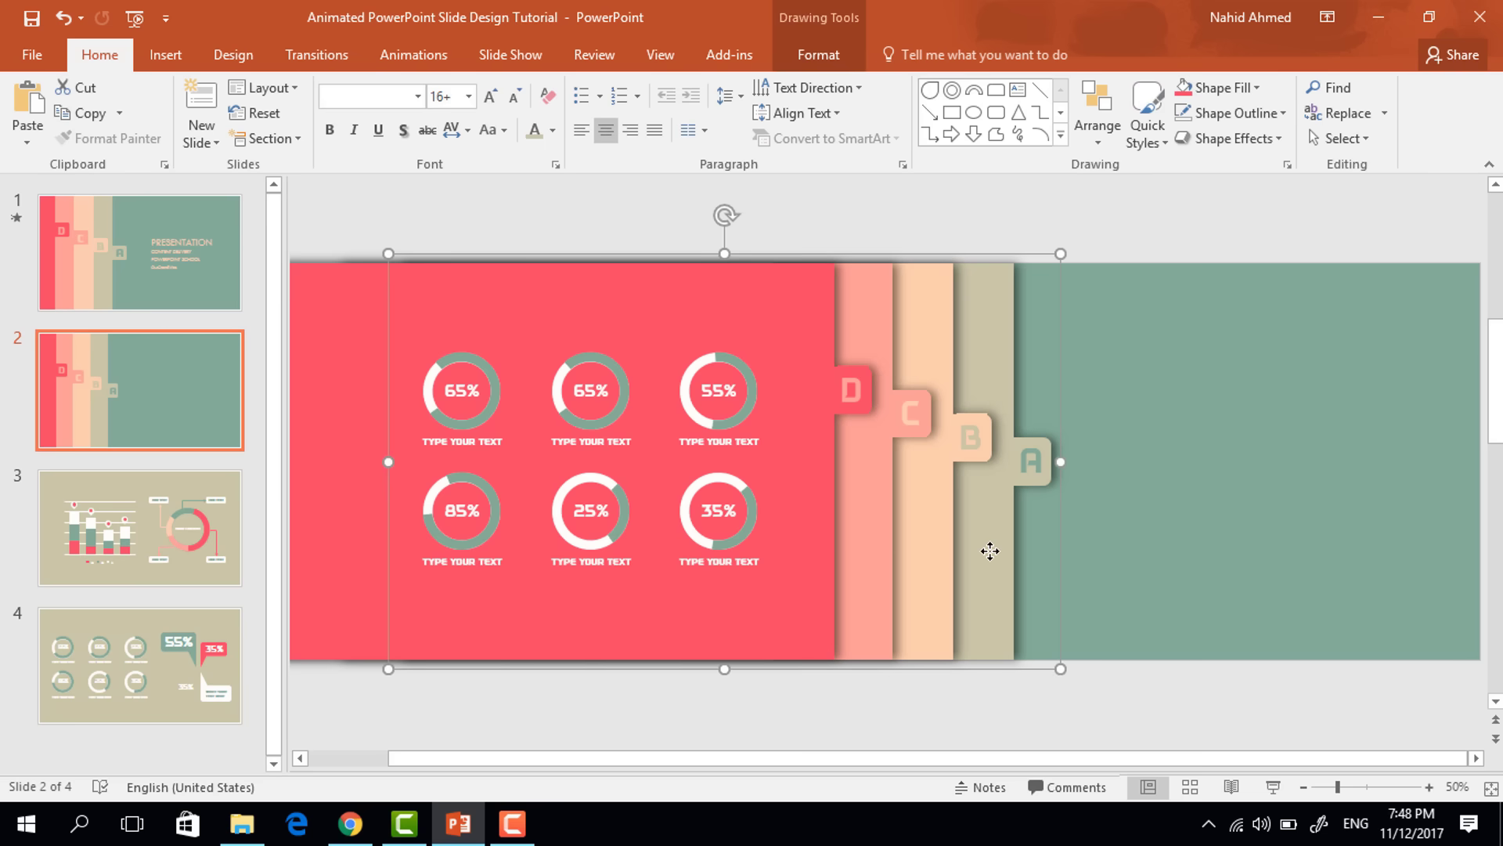
click(411, 54)
click(931, 135)
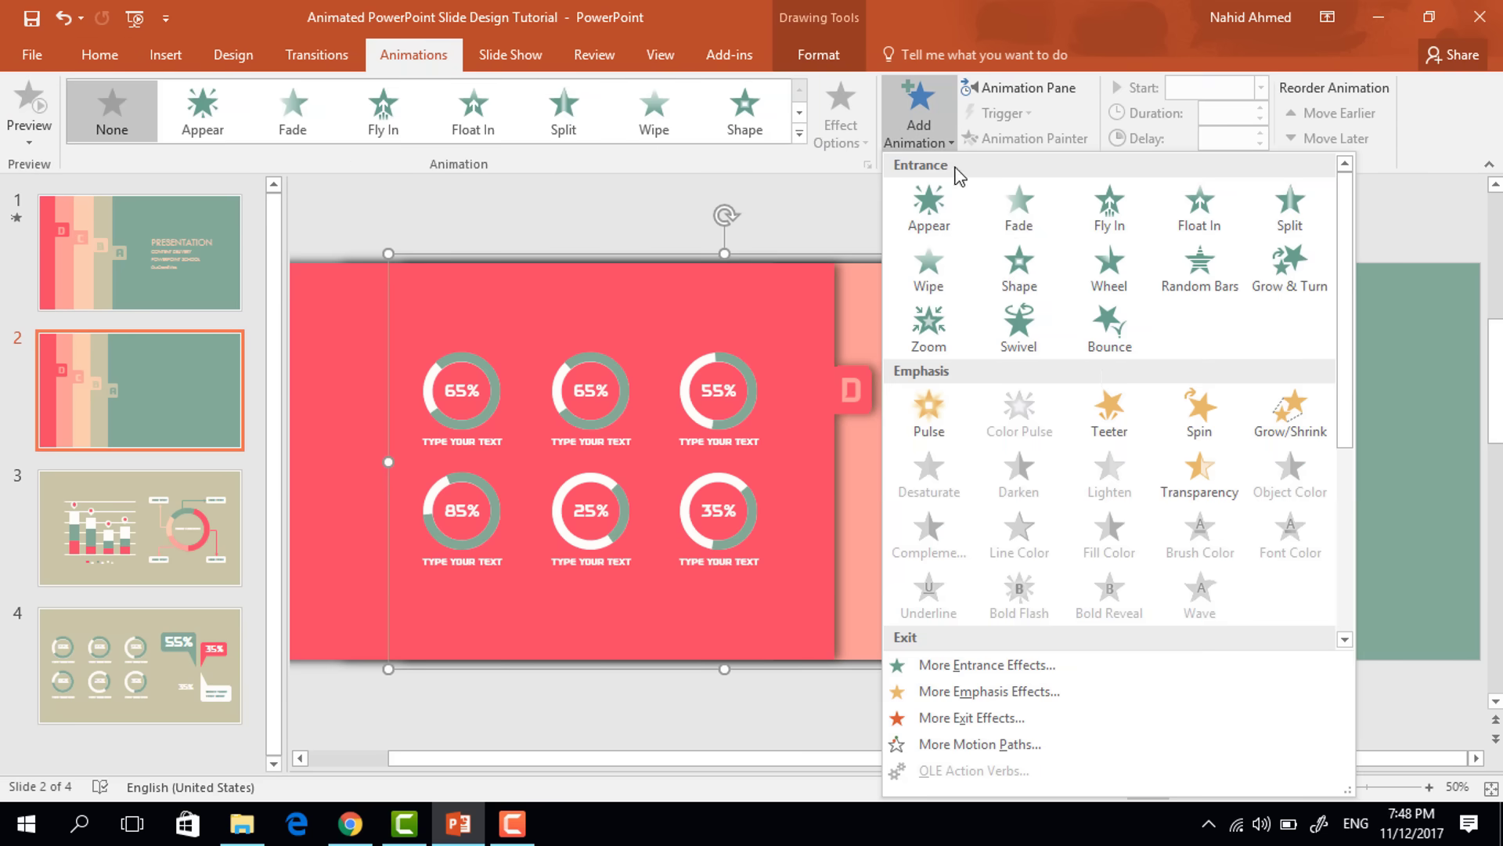
scroll(1135, 462, down, 5)
click(945, 574)
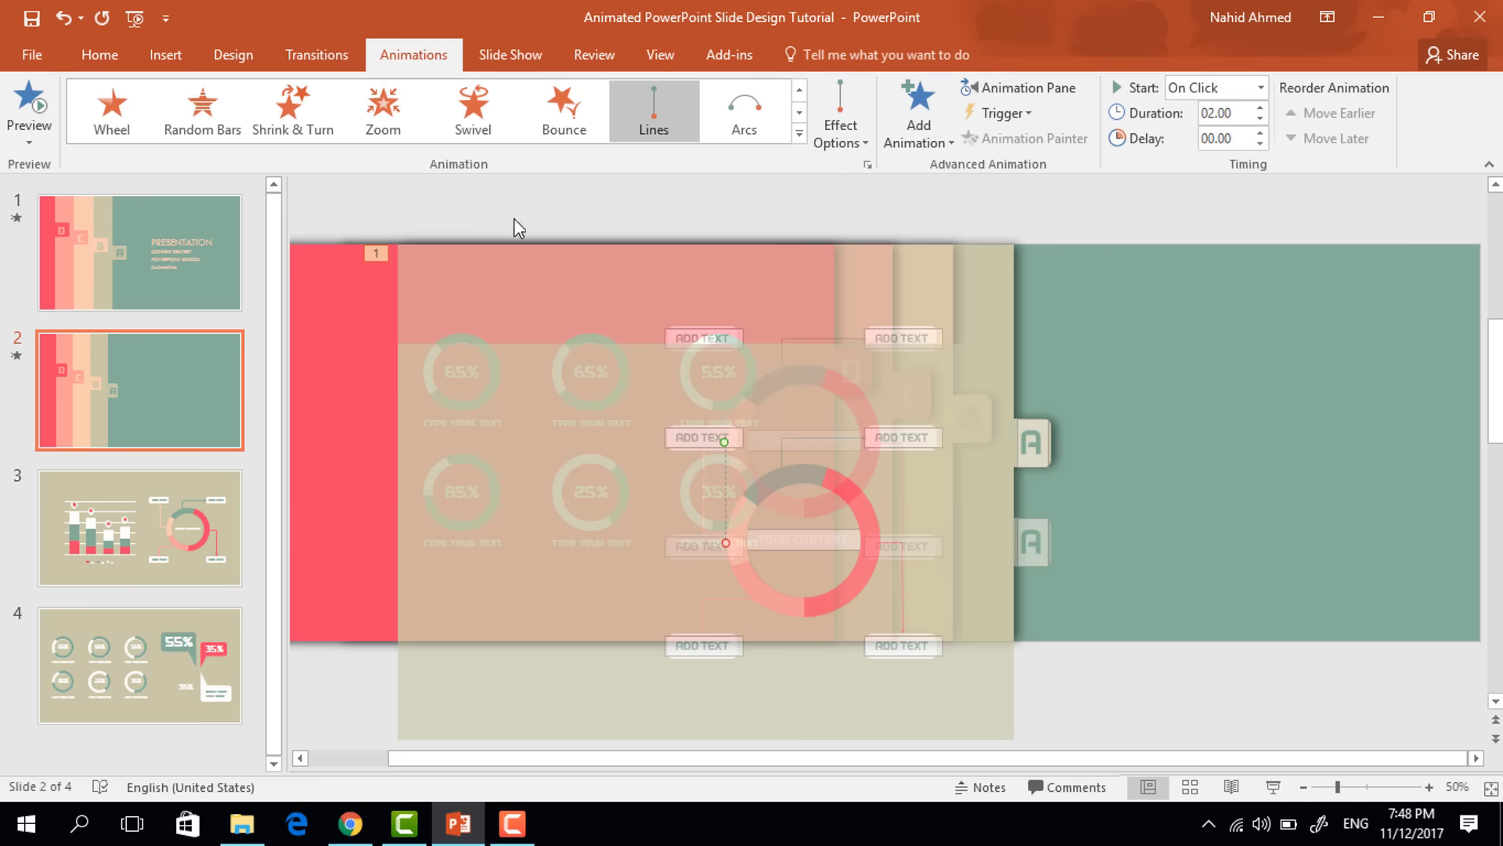
click(856, 144)
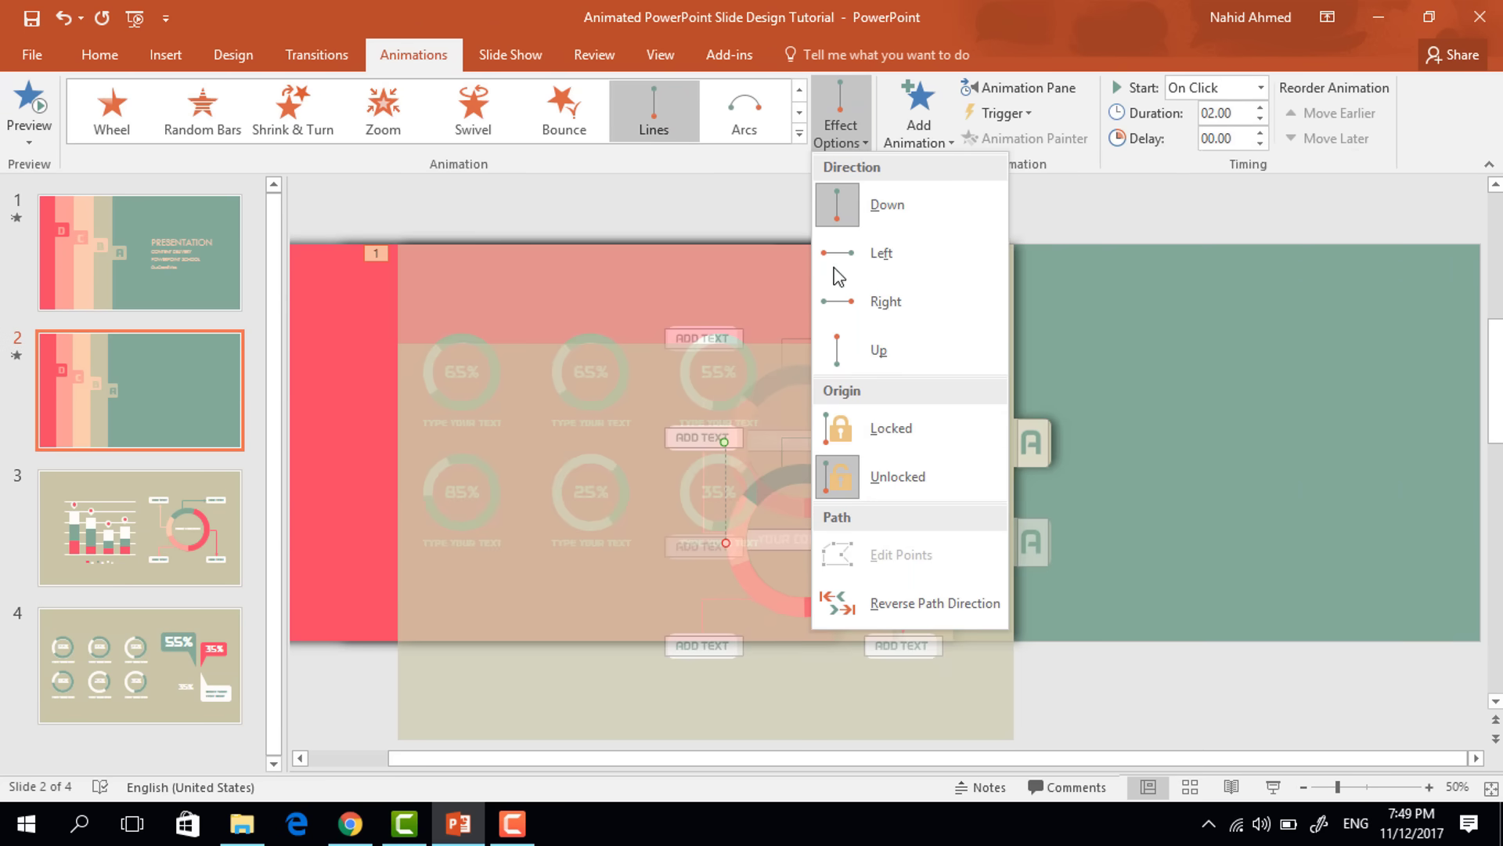
click(848, 300)
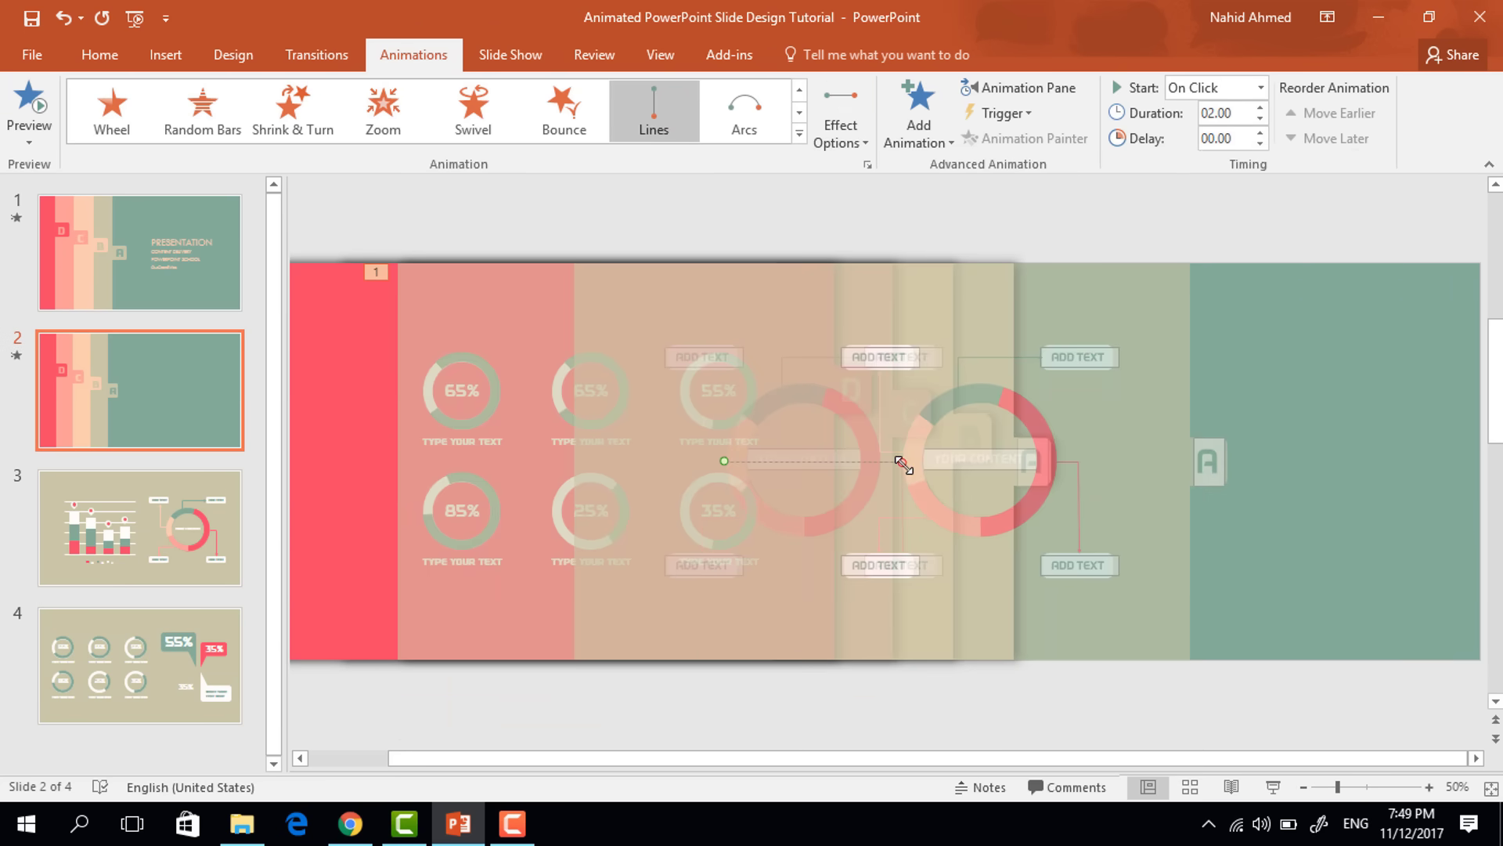
mouse_move(903, 465)
mouse_down()
mouse_move(970, 450)
mouse_move(1137, 473)
mouse_up()
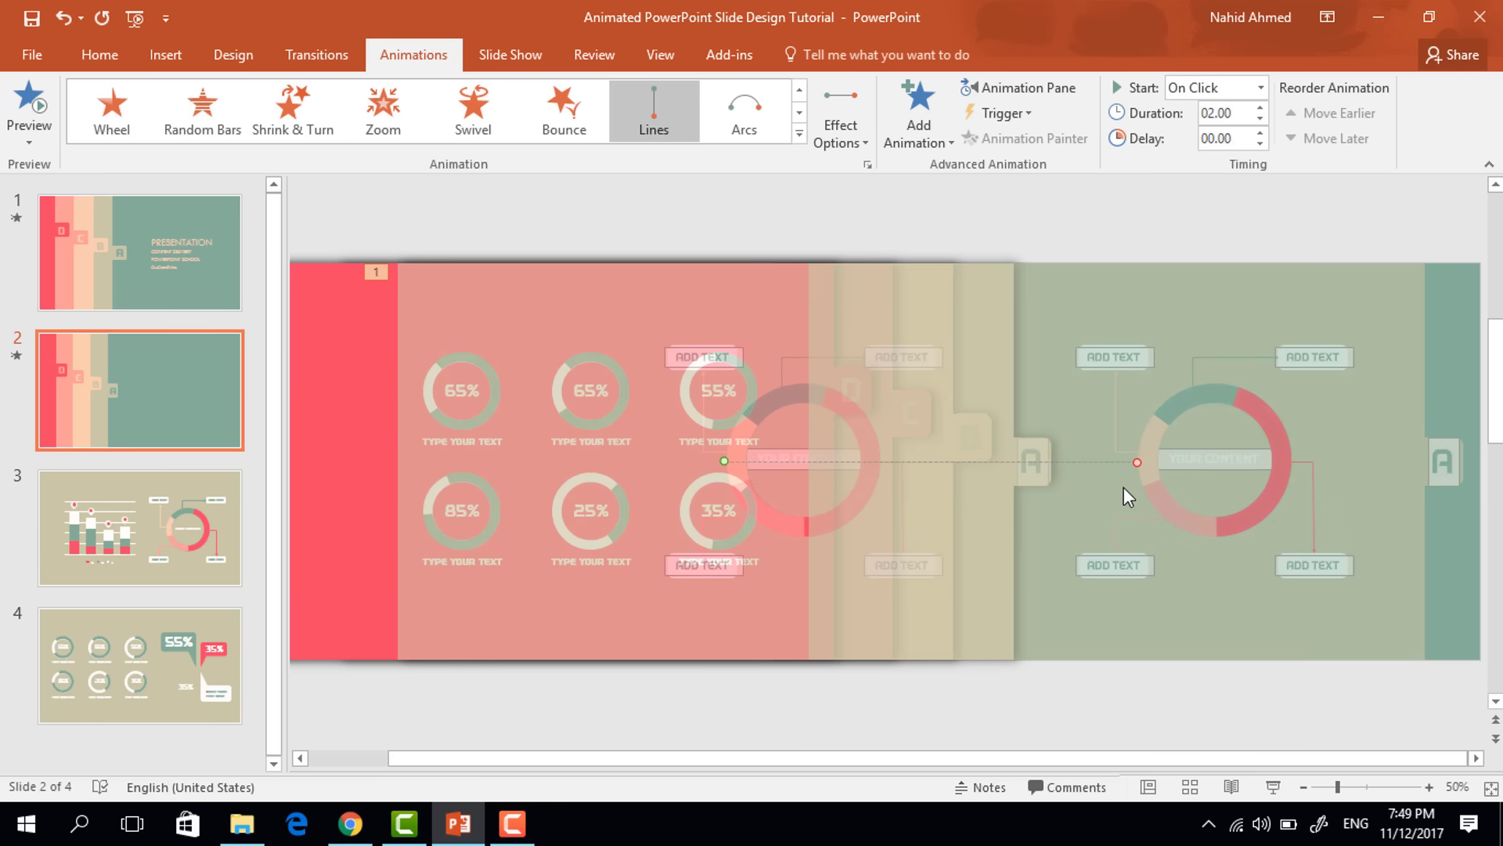
click(1262, 119)
click(1261, 119)
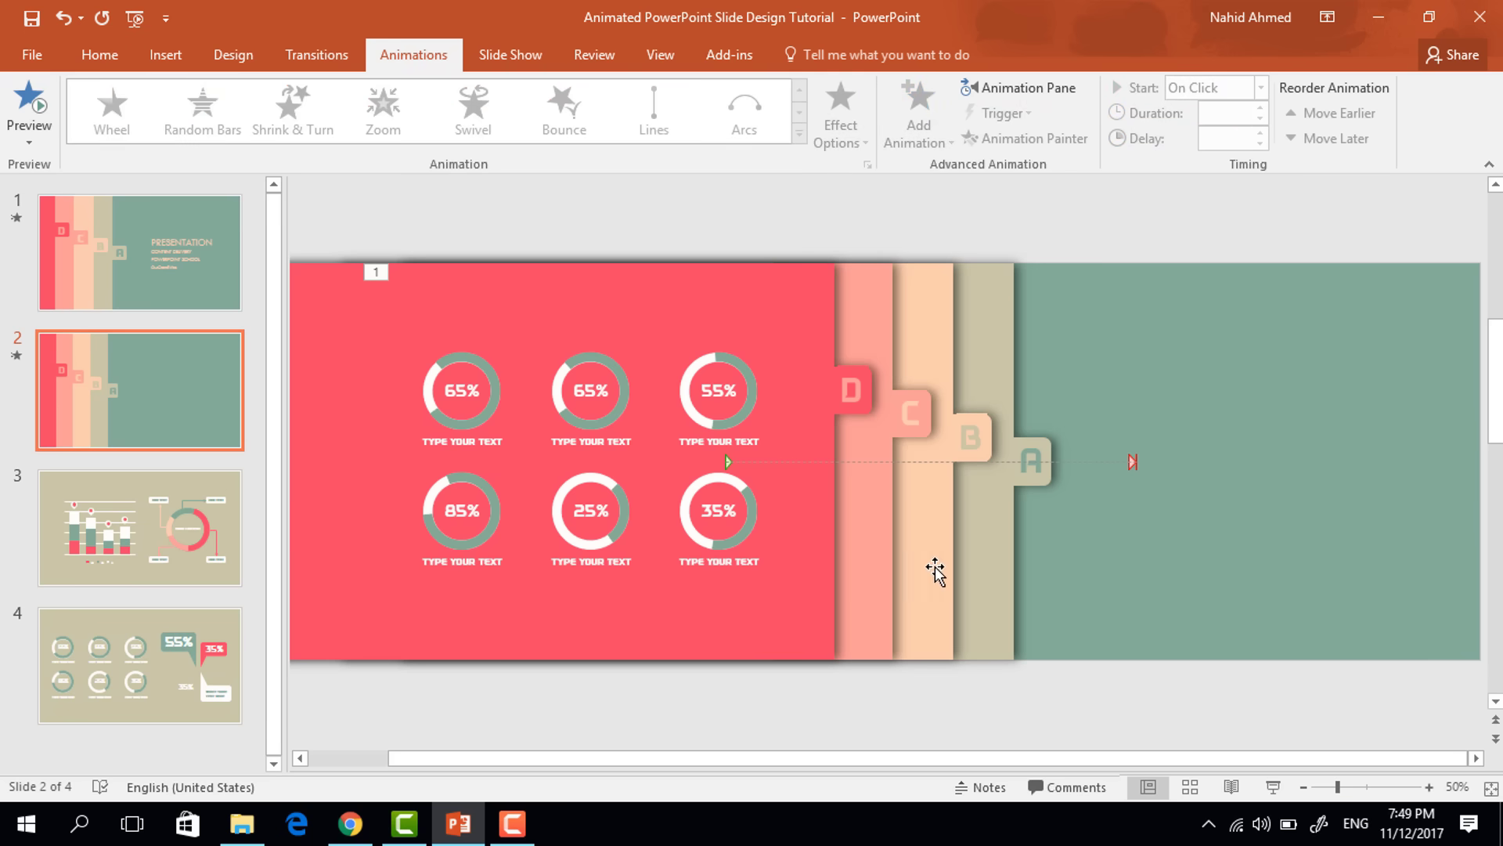
Step: Add a rightward Lines motion path of 1.25 seconds to the salmon C panel underneath
click(933, 564)
click(946, 130)
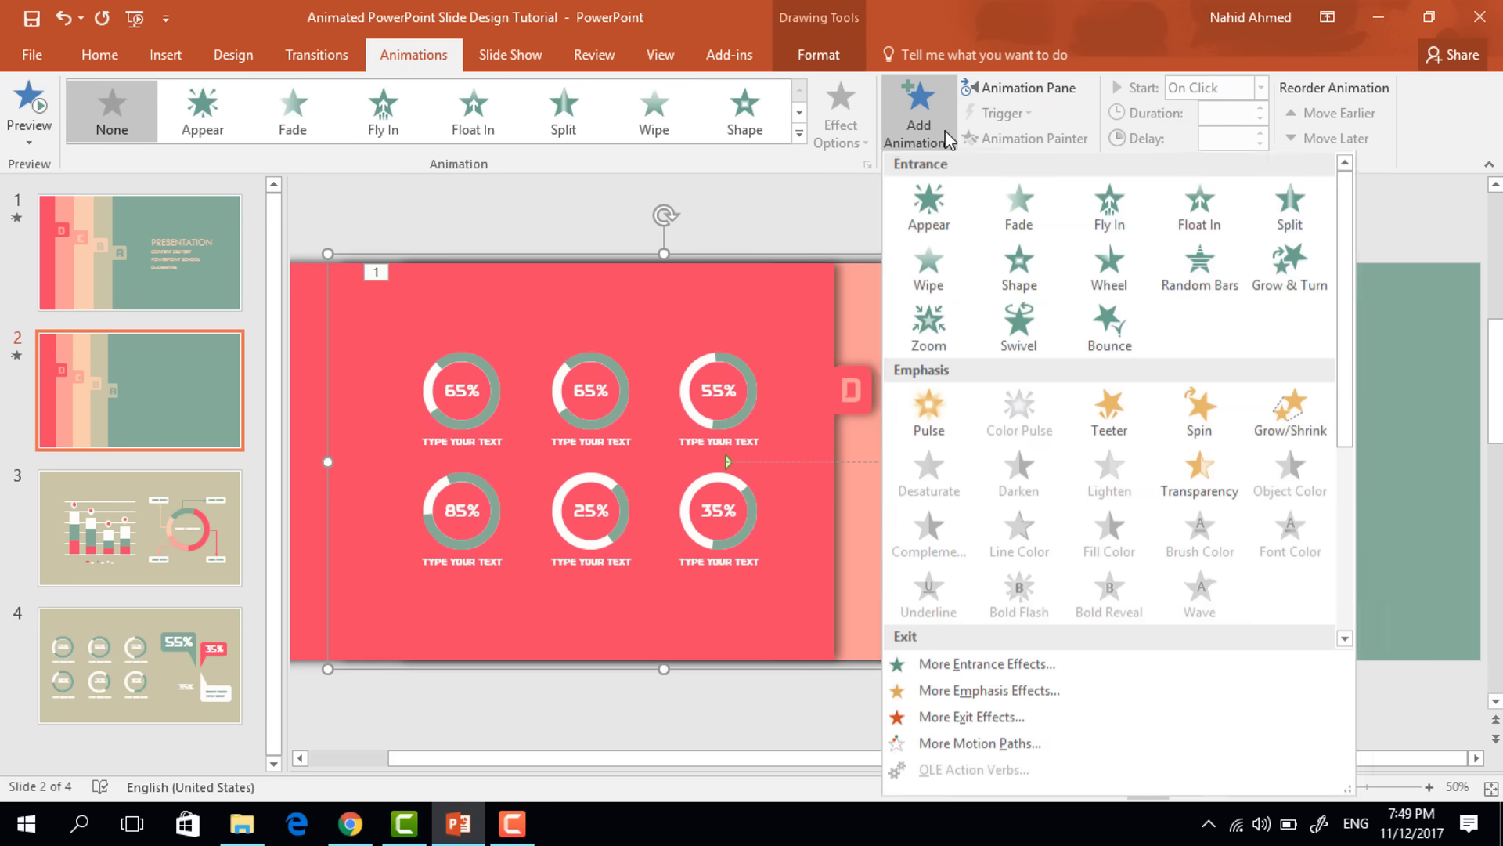
scroll(1010, 493, down, 5)
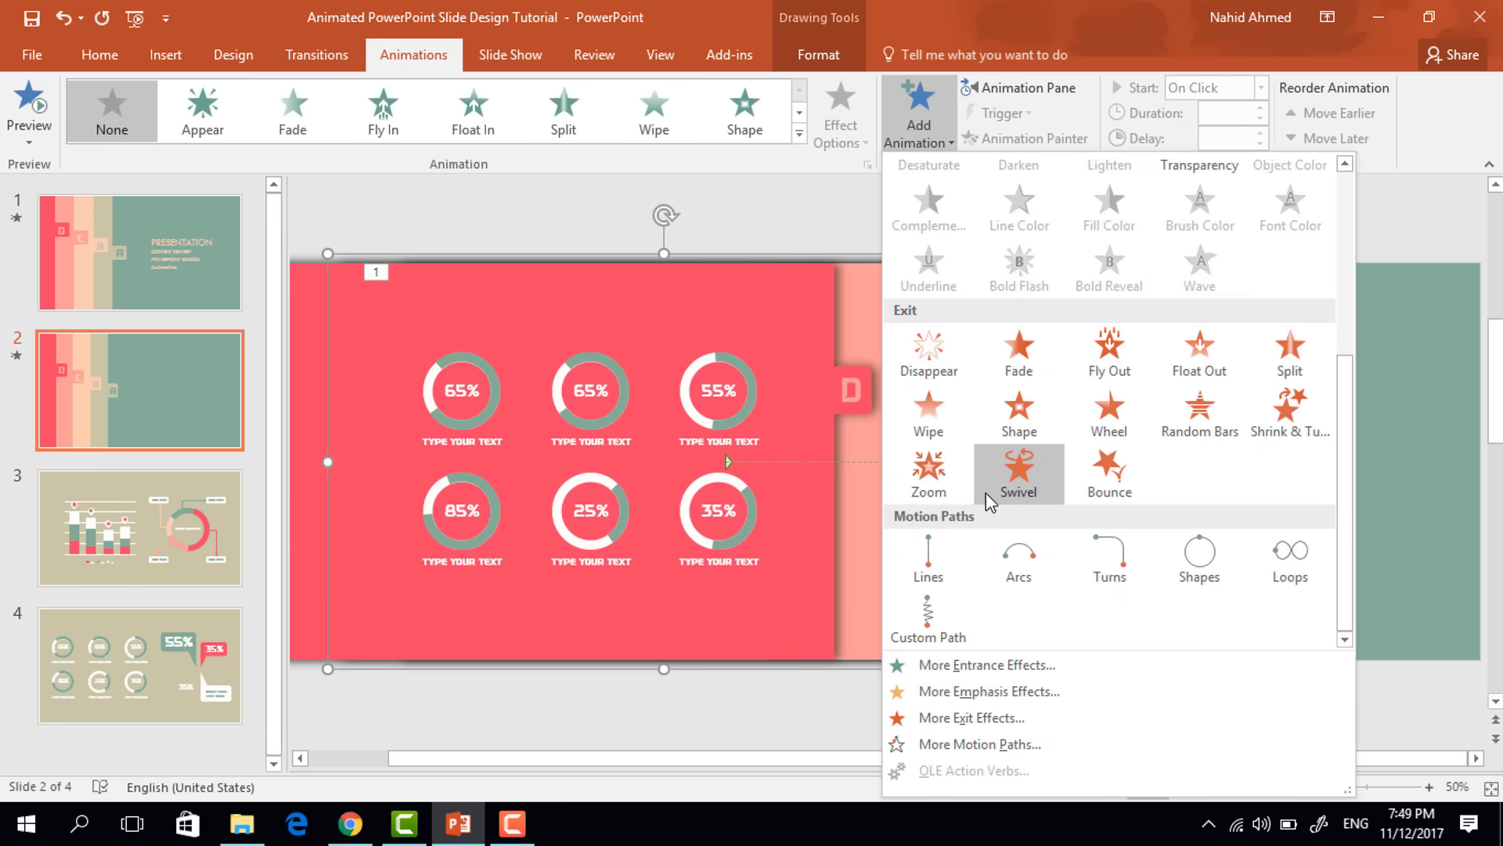
click(927, 542)
click(846, 152)
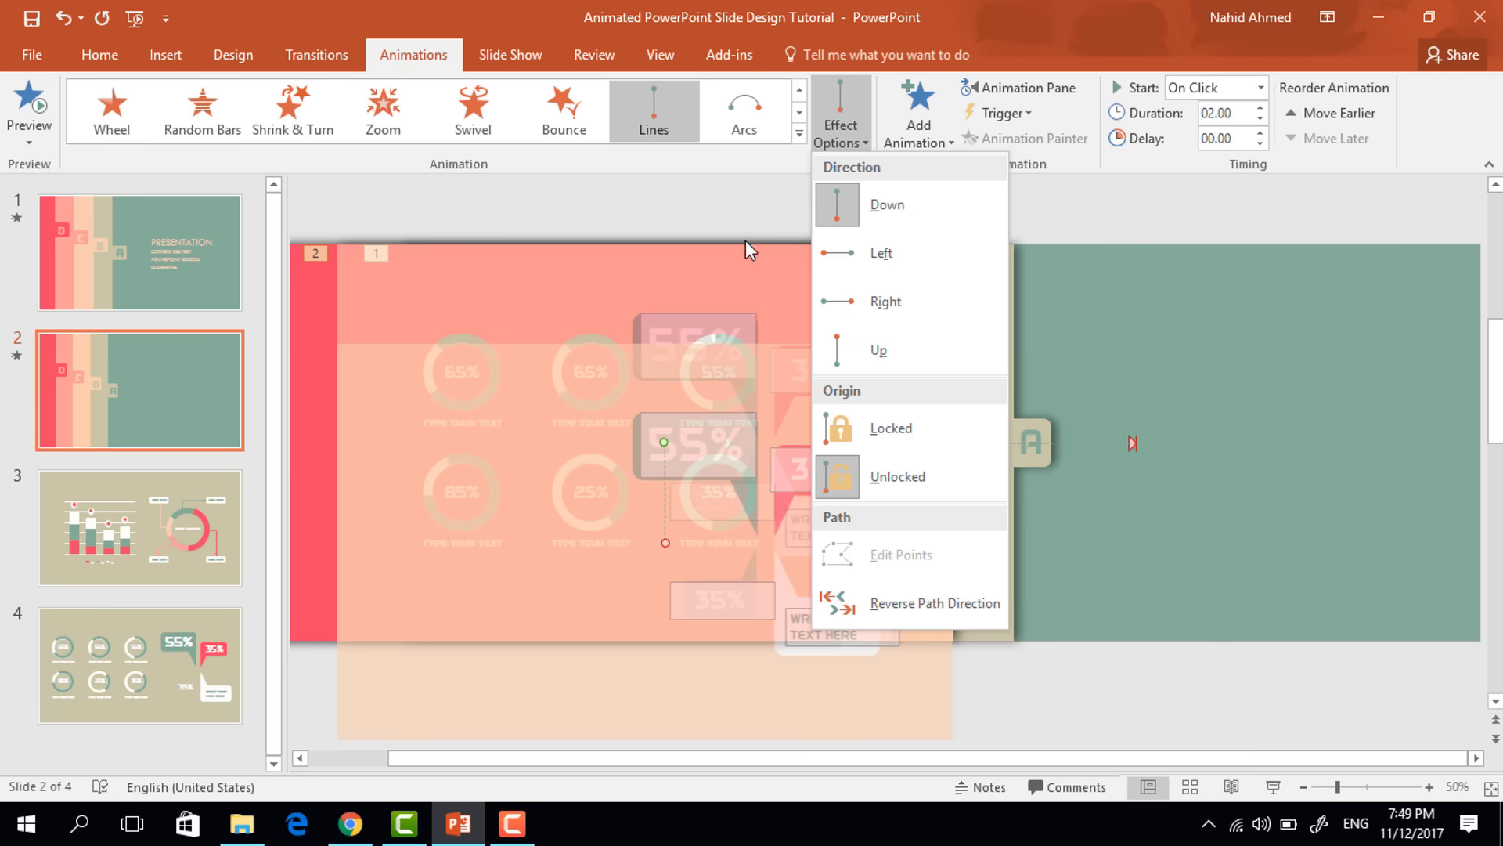
click(880, 301)
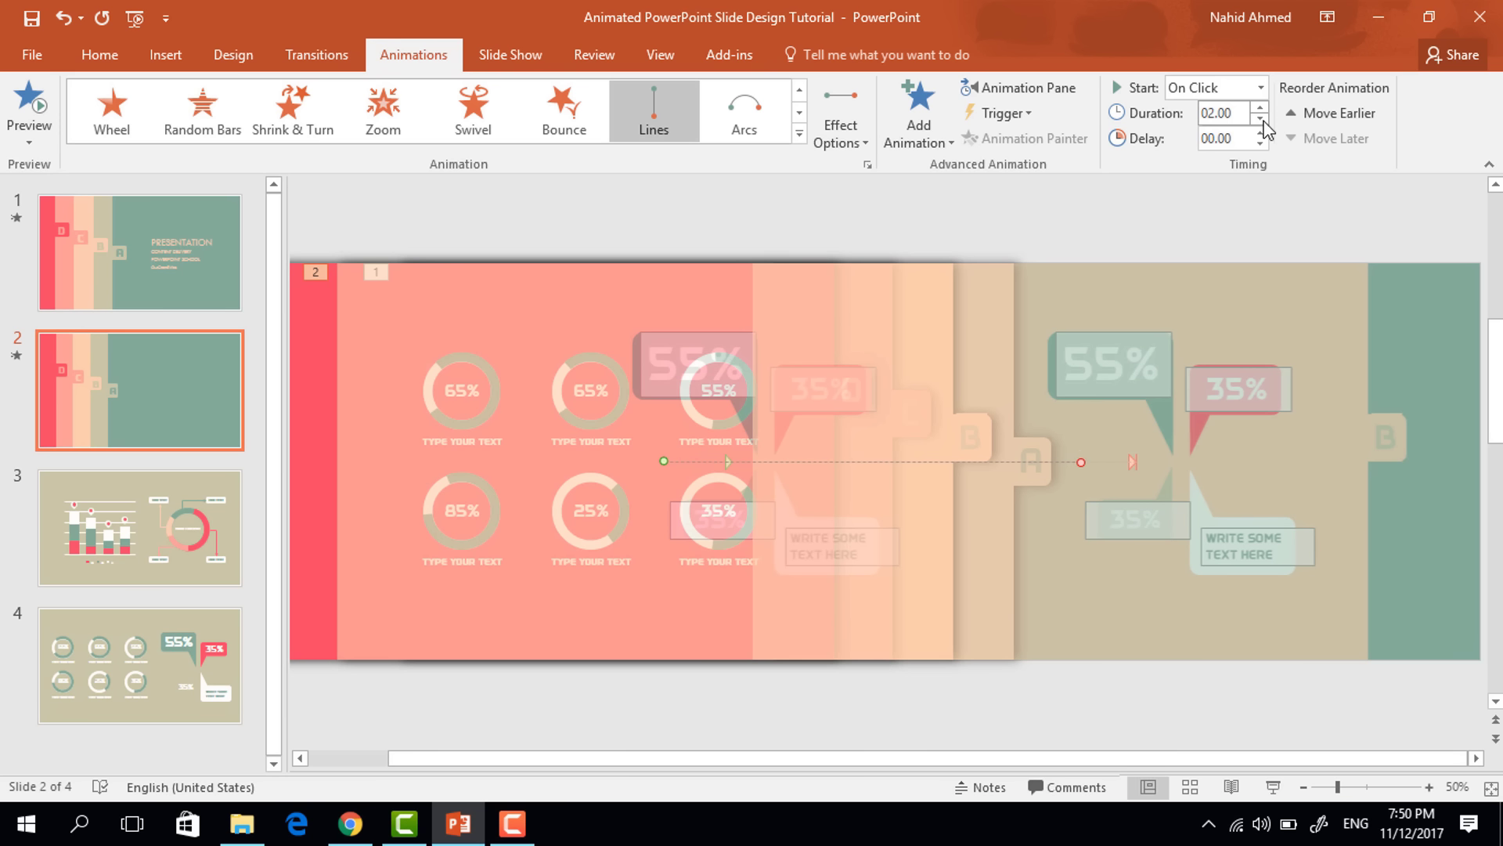
click(1118, 732)
Step: Add a rightward Lines motion path of 1.25 seconds to the bar-chart panel
click(889, 436)
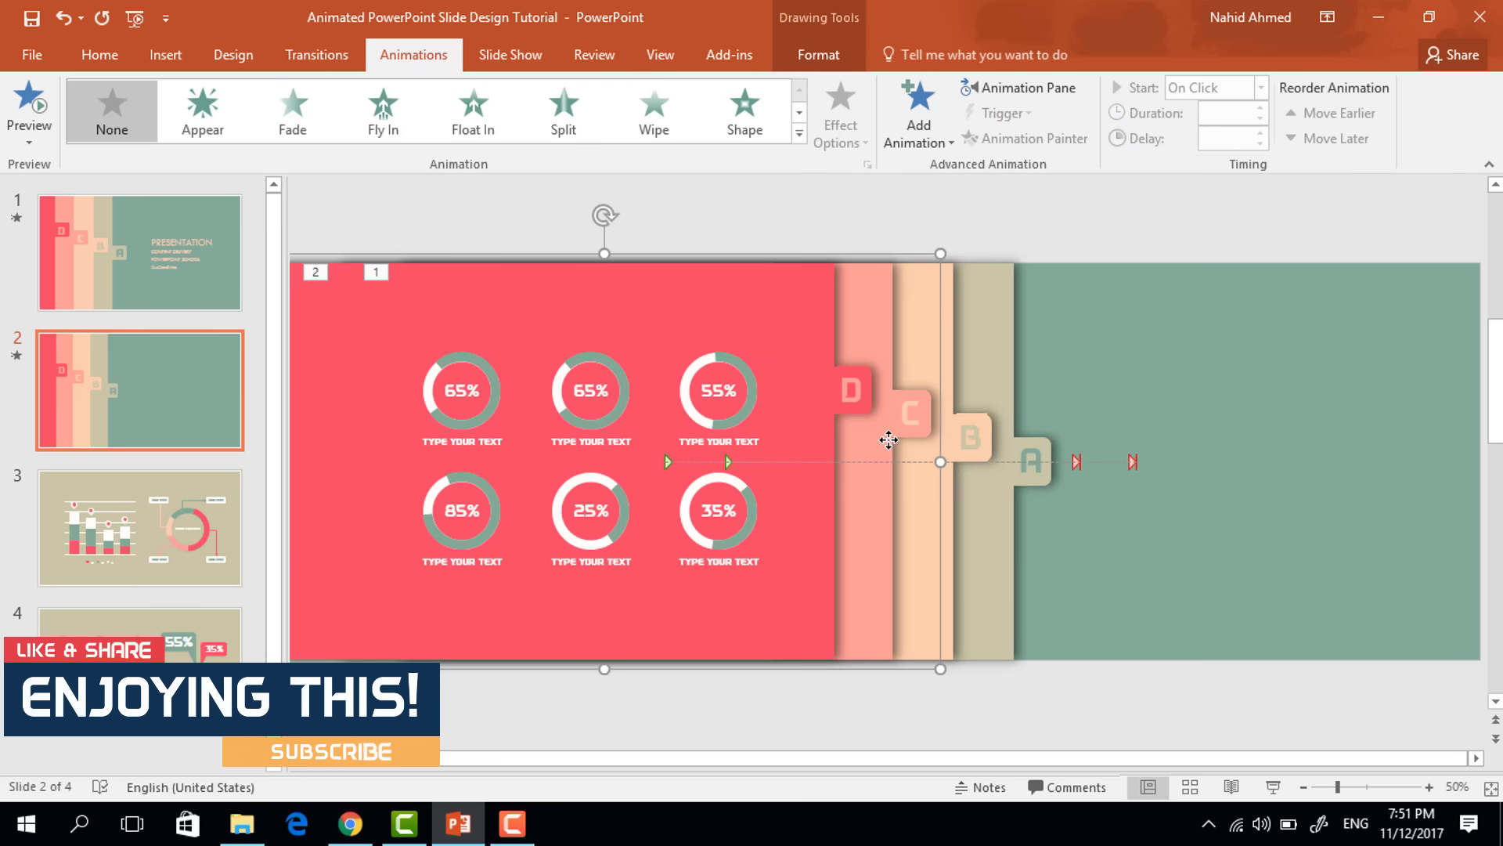
click(916, 109)
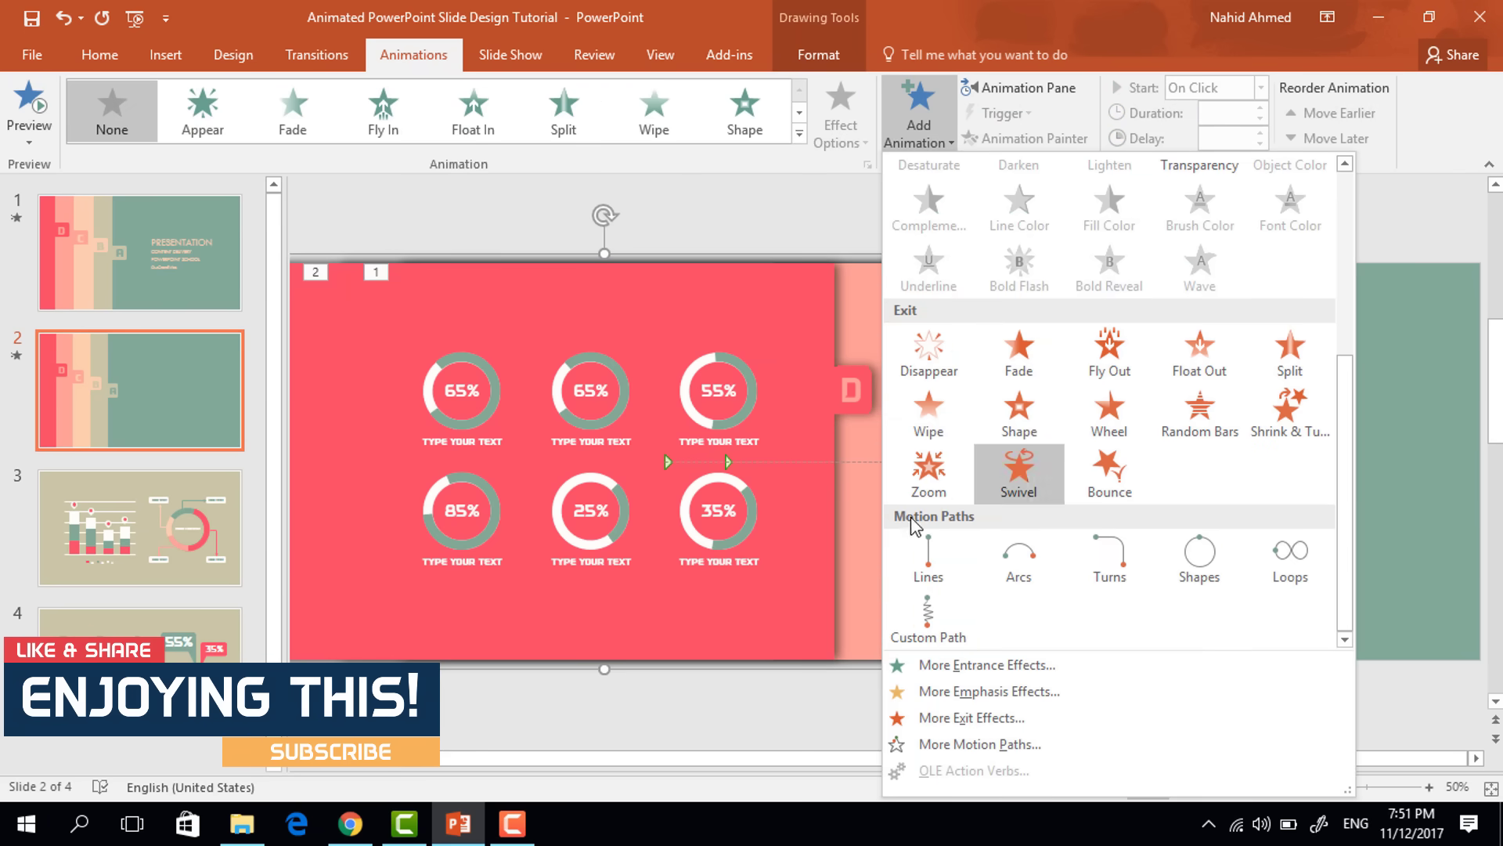
click(940, 584)
click(839, 134)
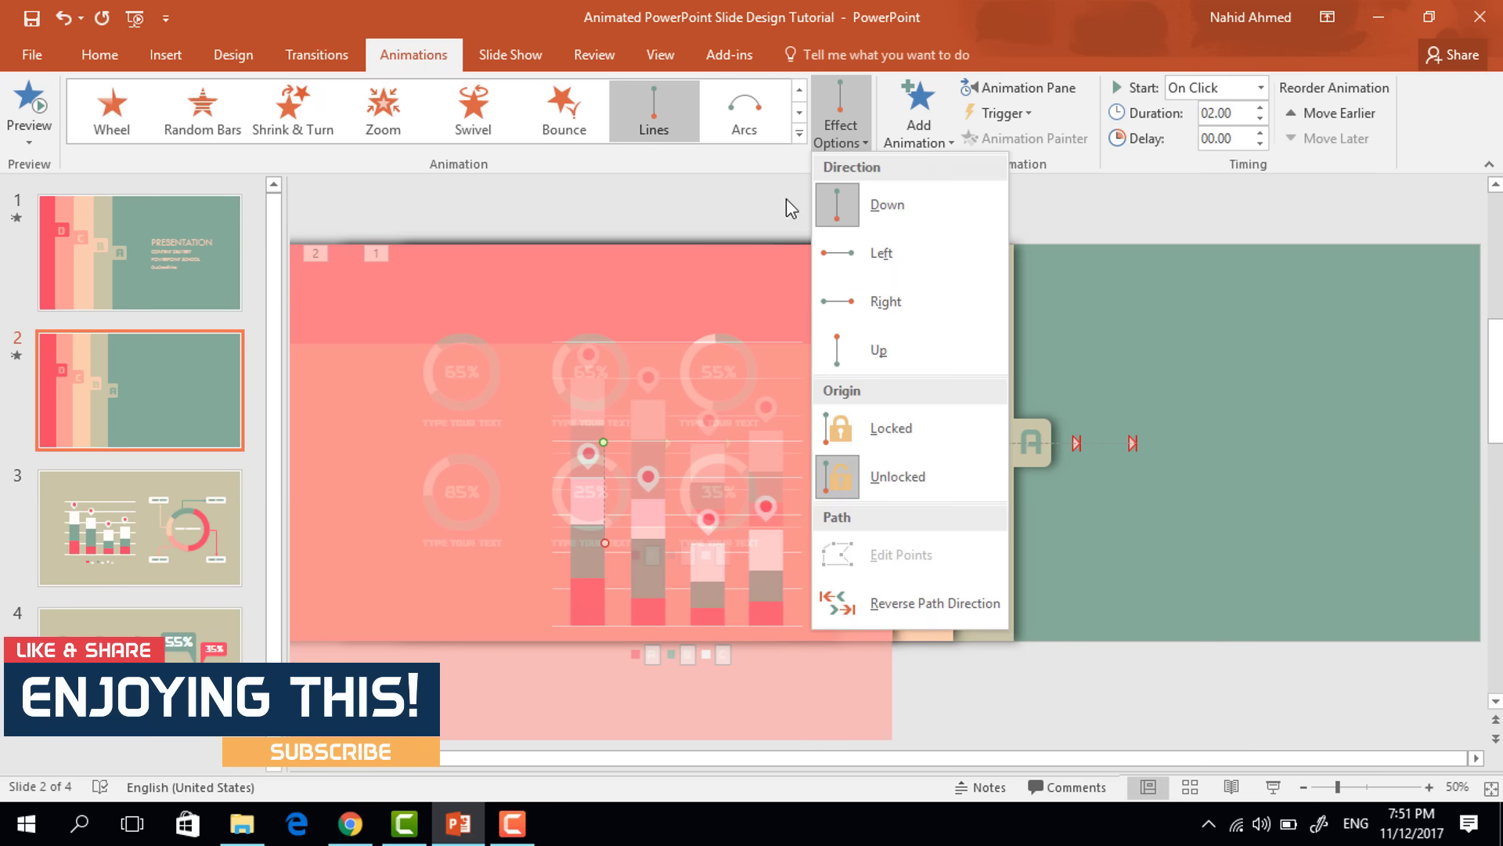
click(894, 306)
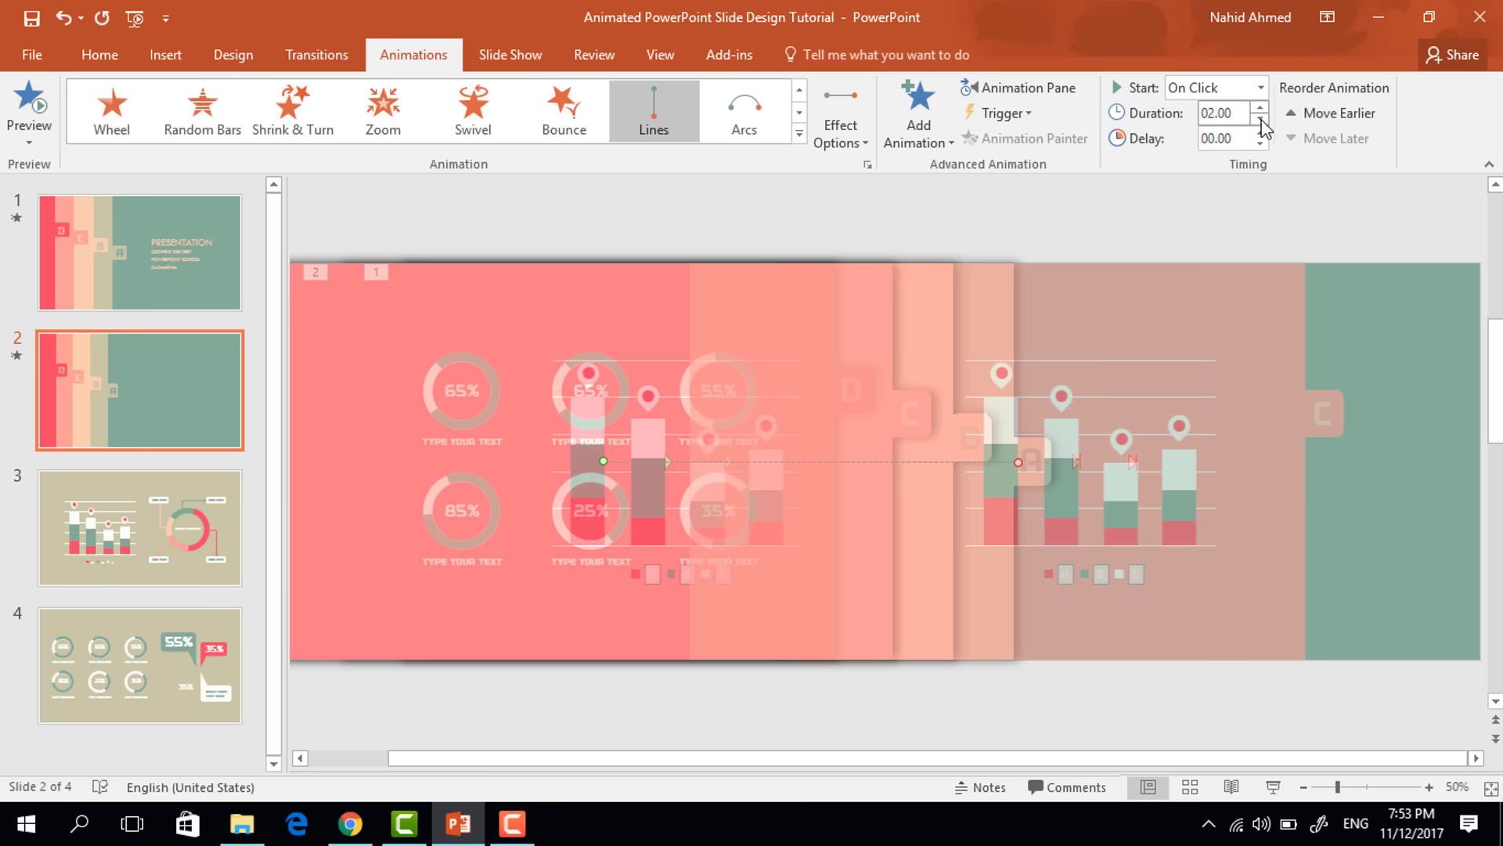
click(996, 706)
Step: Add a rightward Lines motion path to the D-tab panel and extend its endpoint further right
click(794, 592)
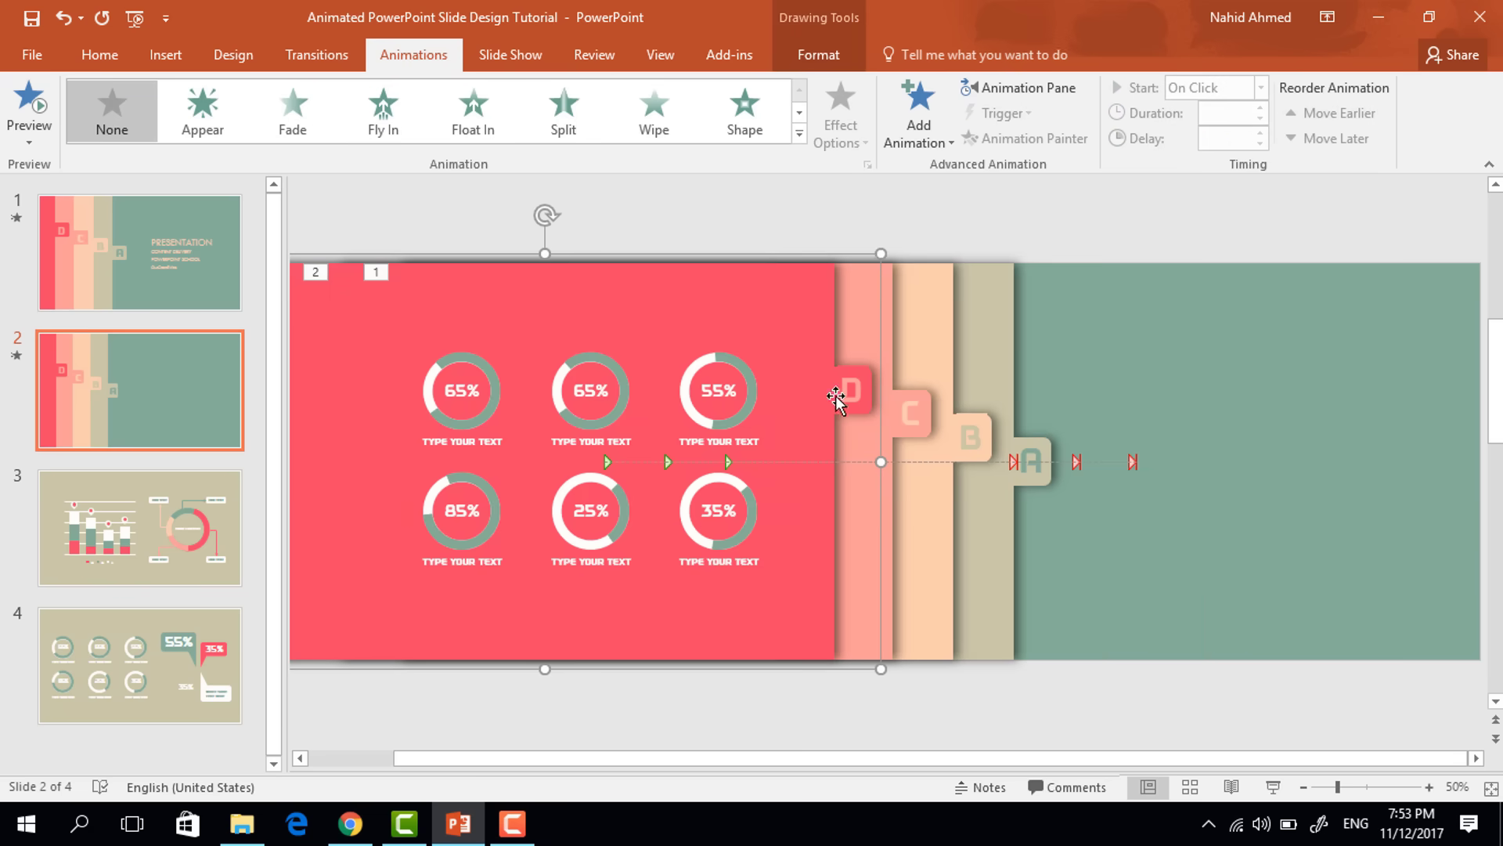
click(918, 118)
scroll(1061, 419, down, 5)
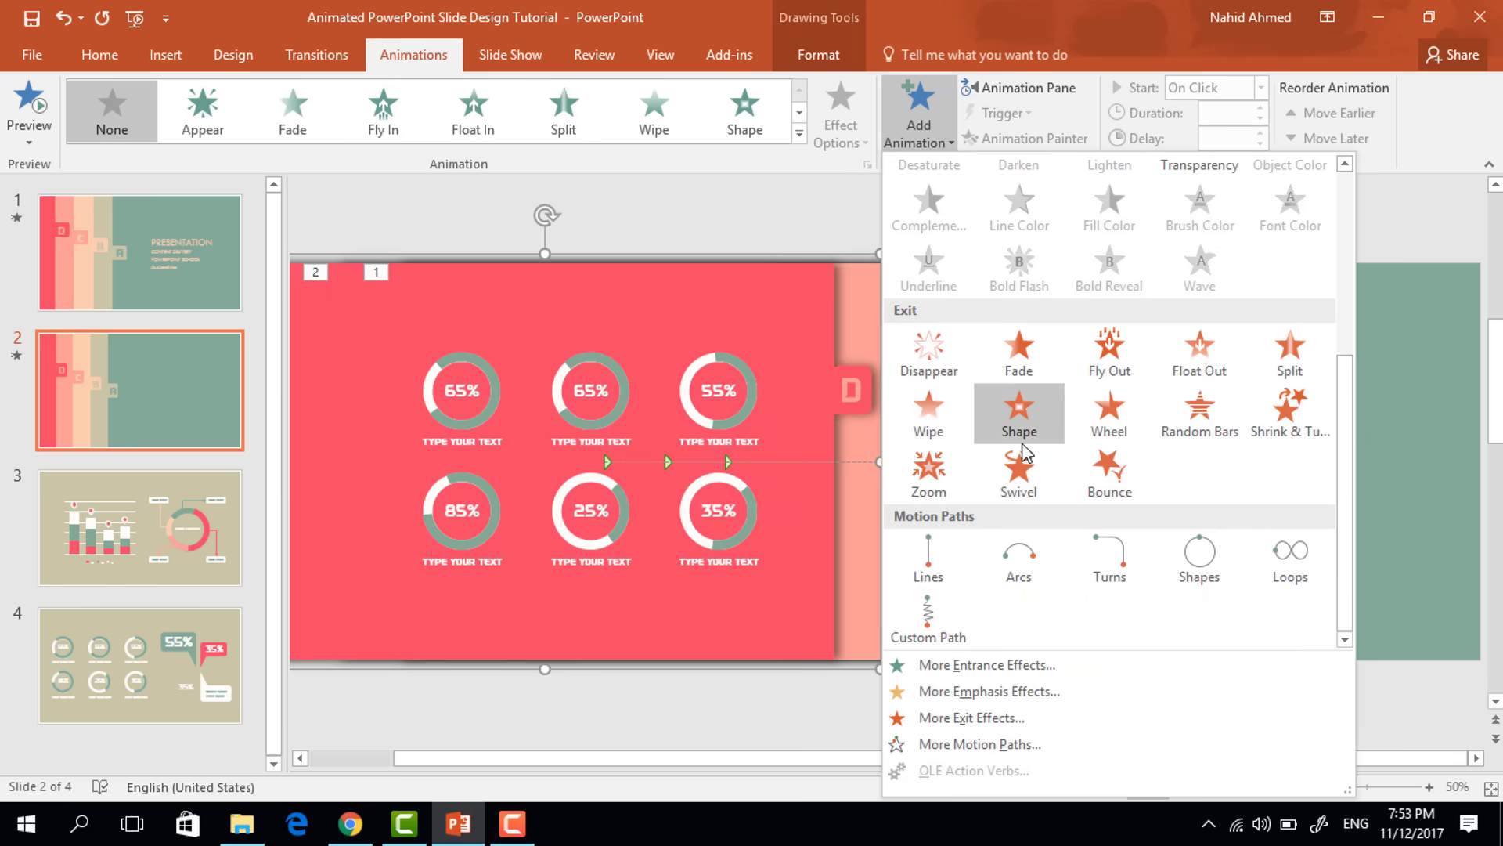
click(924, 569)
click(854, 149)
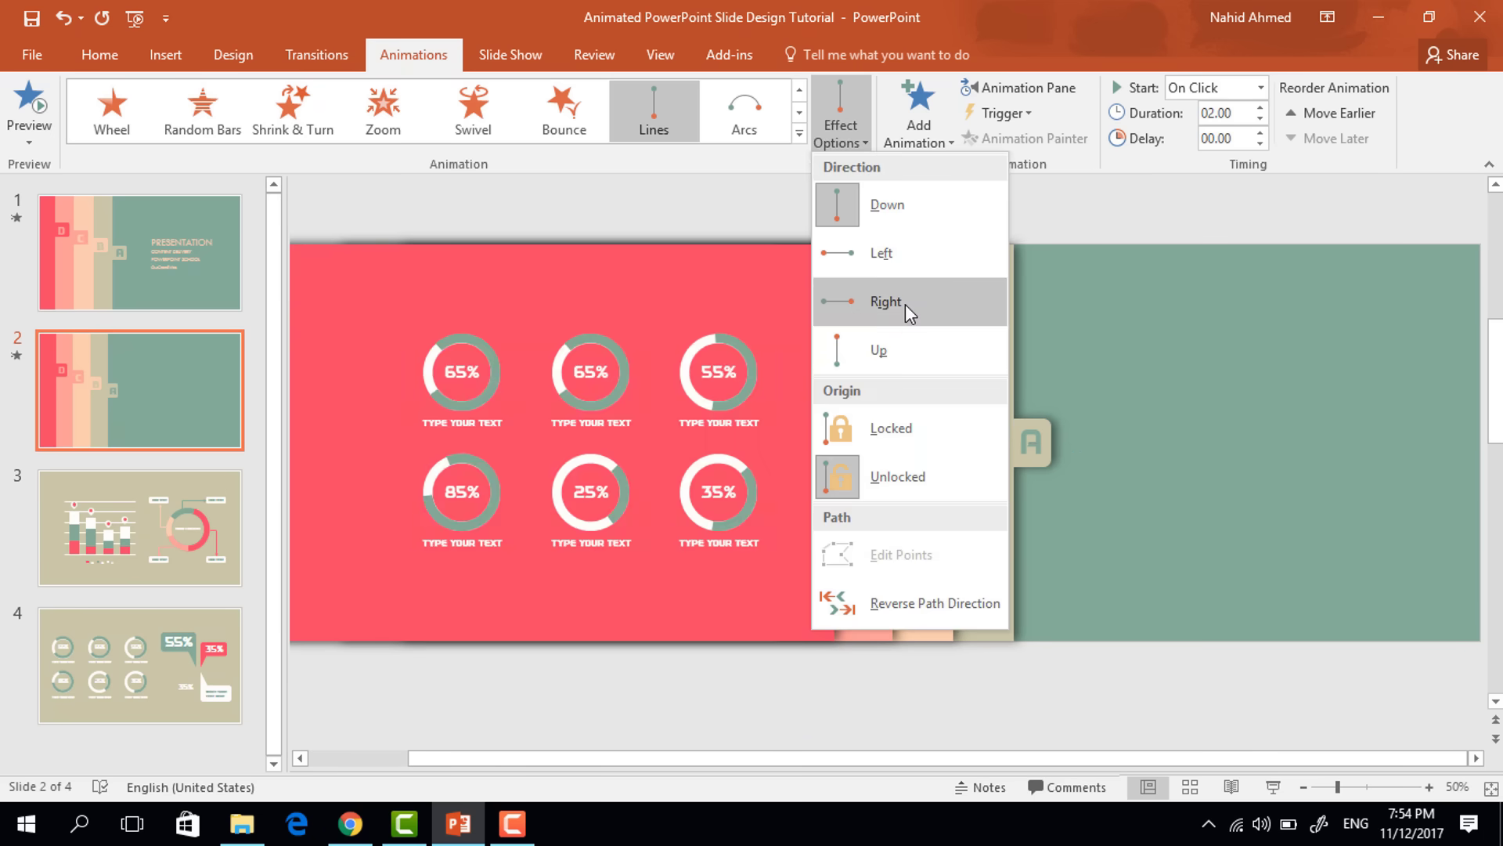
click(876, 298)
mouse_move(722, 463)
mouse_down()
mouse_move(778, 483)
mouse_move(957, 462)
mouse_up()
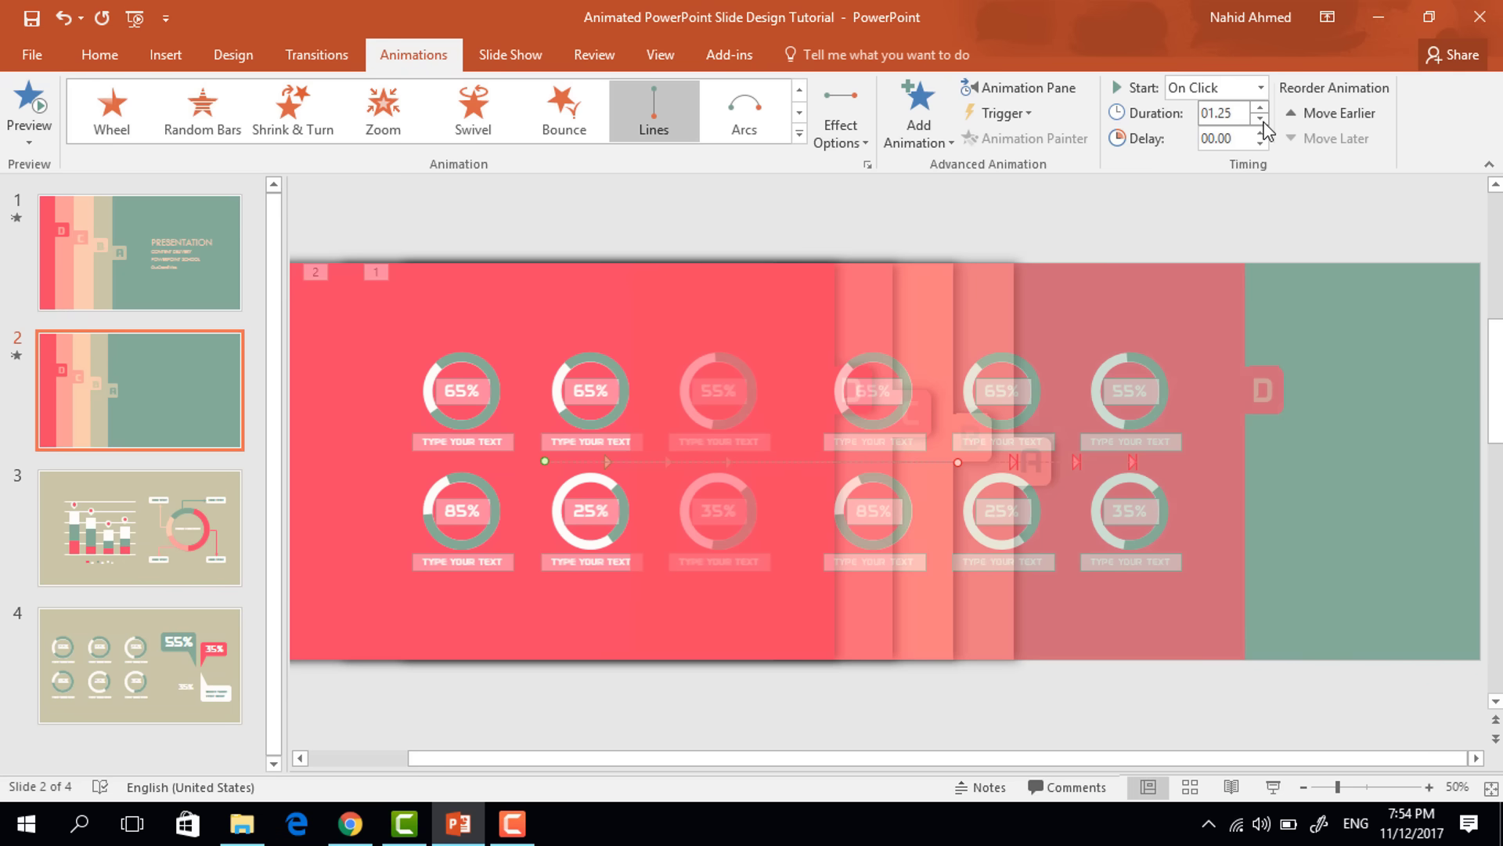
Step: Select and copy slide 1's PRESENTATION title text block for slide 2
click(1138, 726)
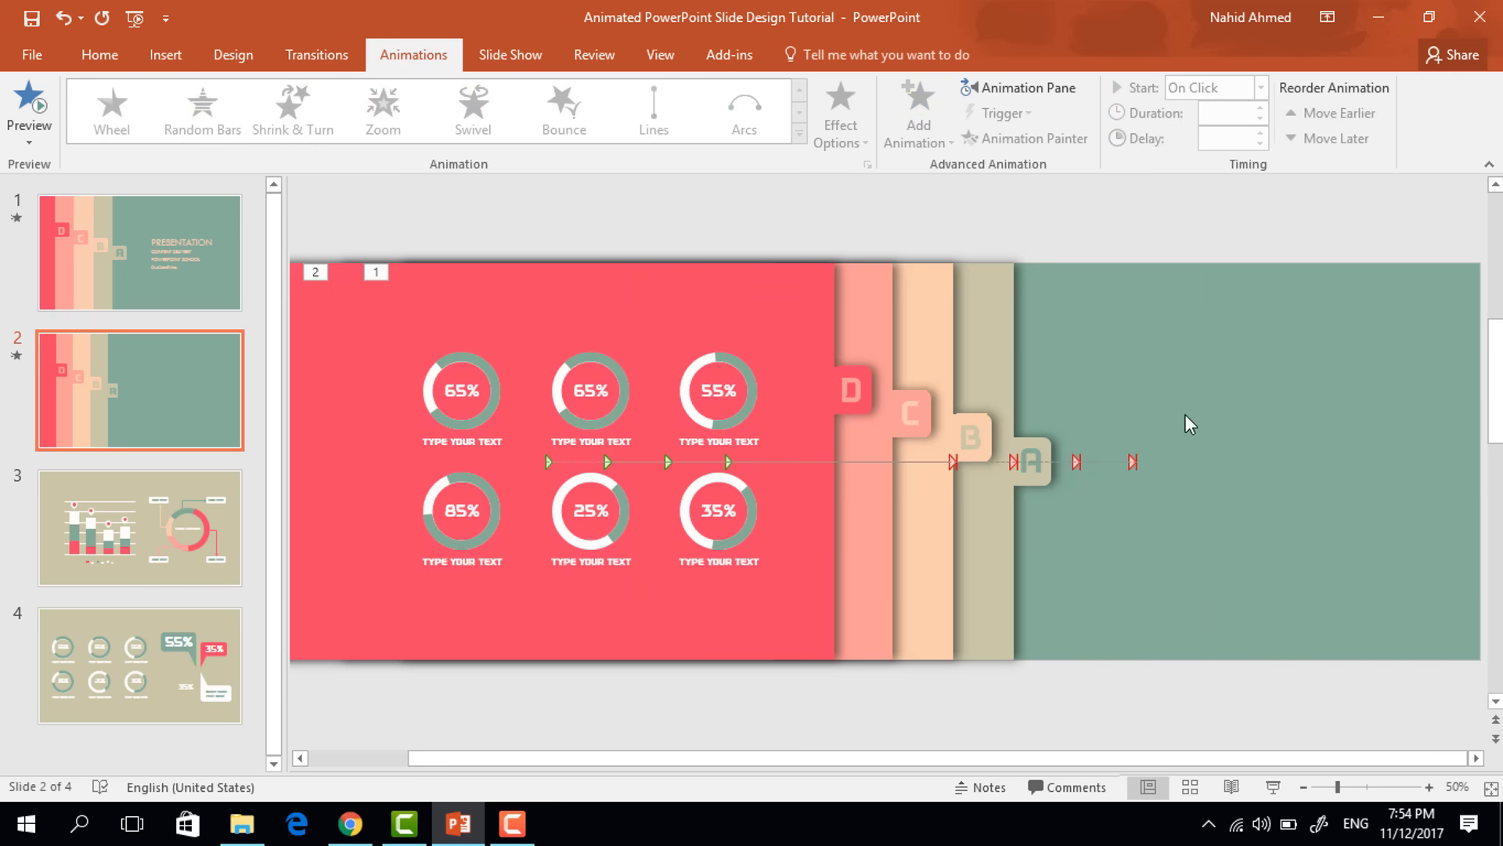
click(171, 260)
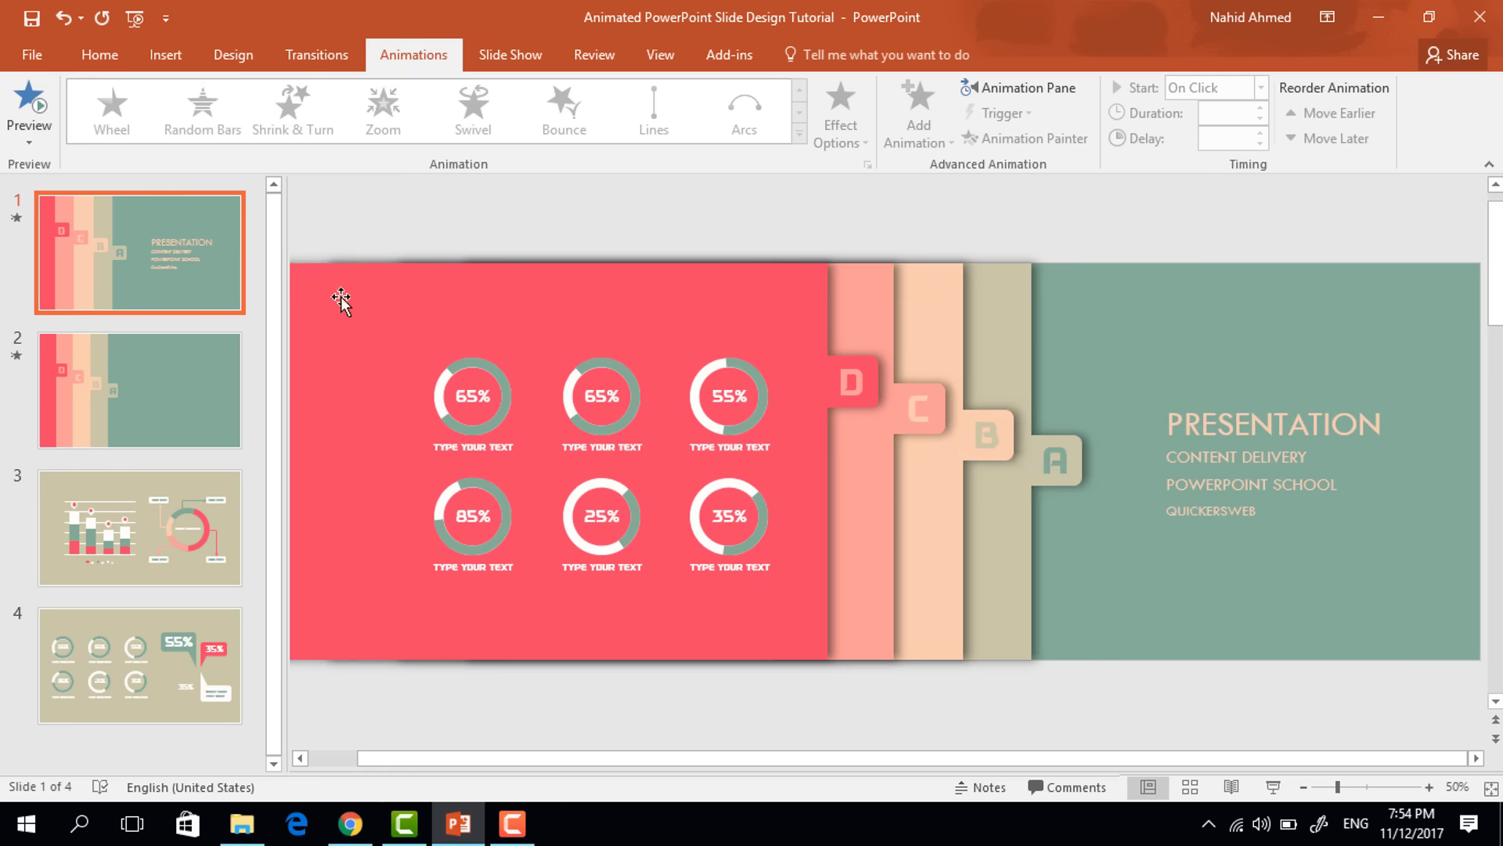
click(1306, 393)
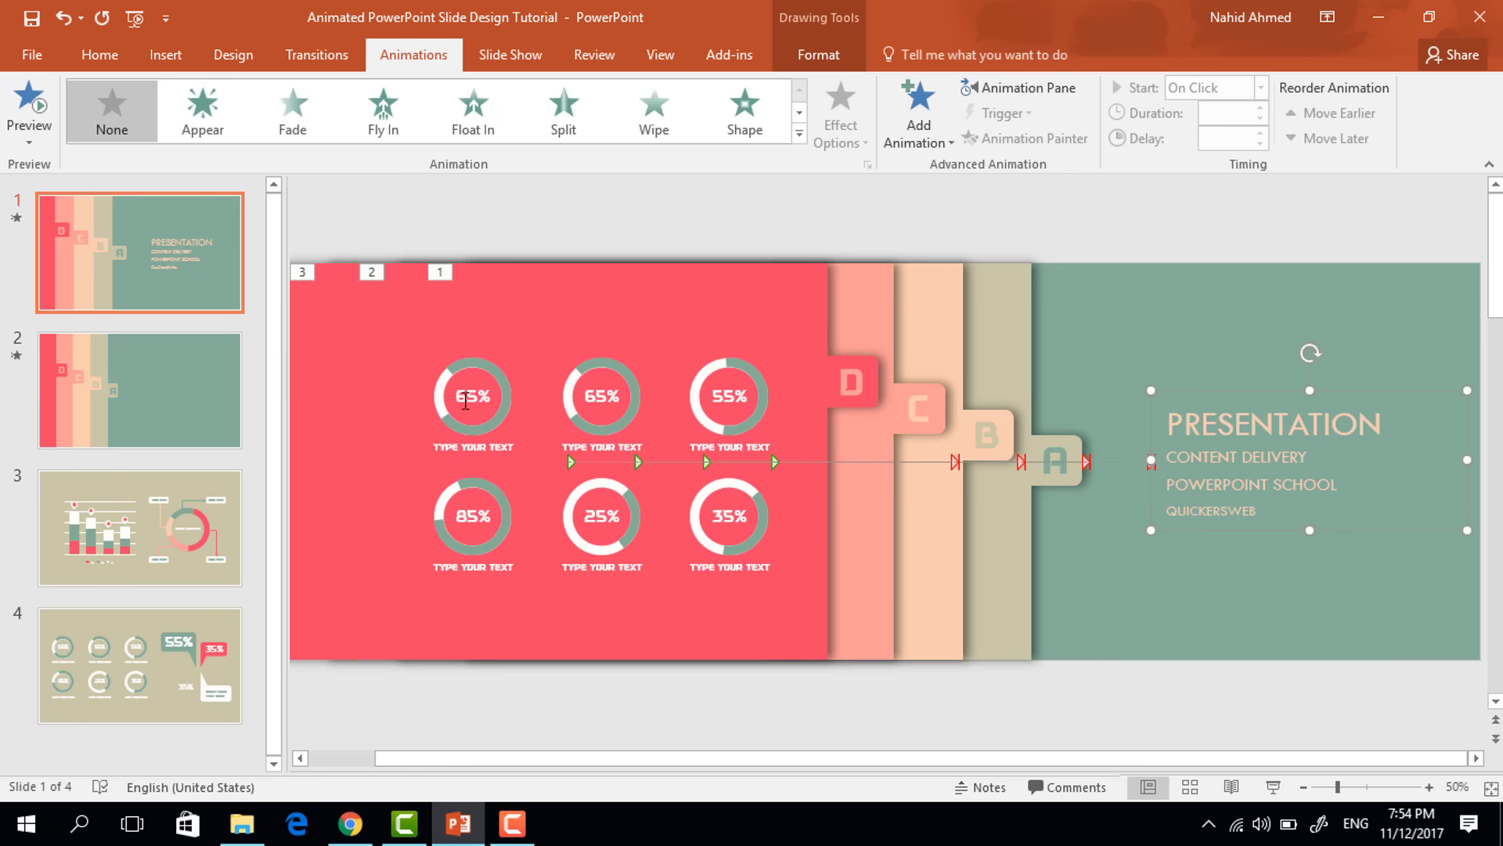
key(Page_Down)
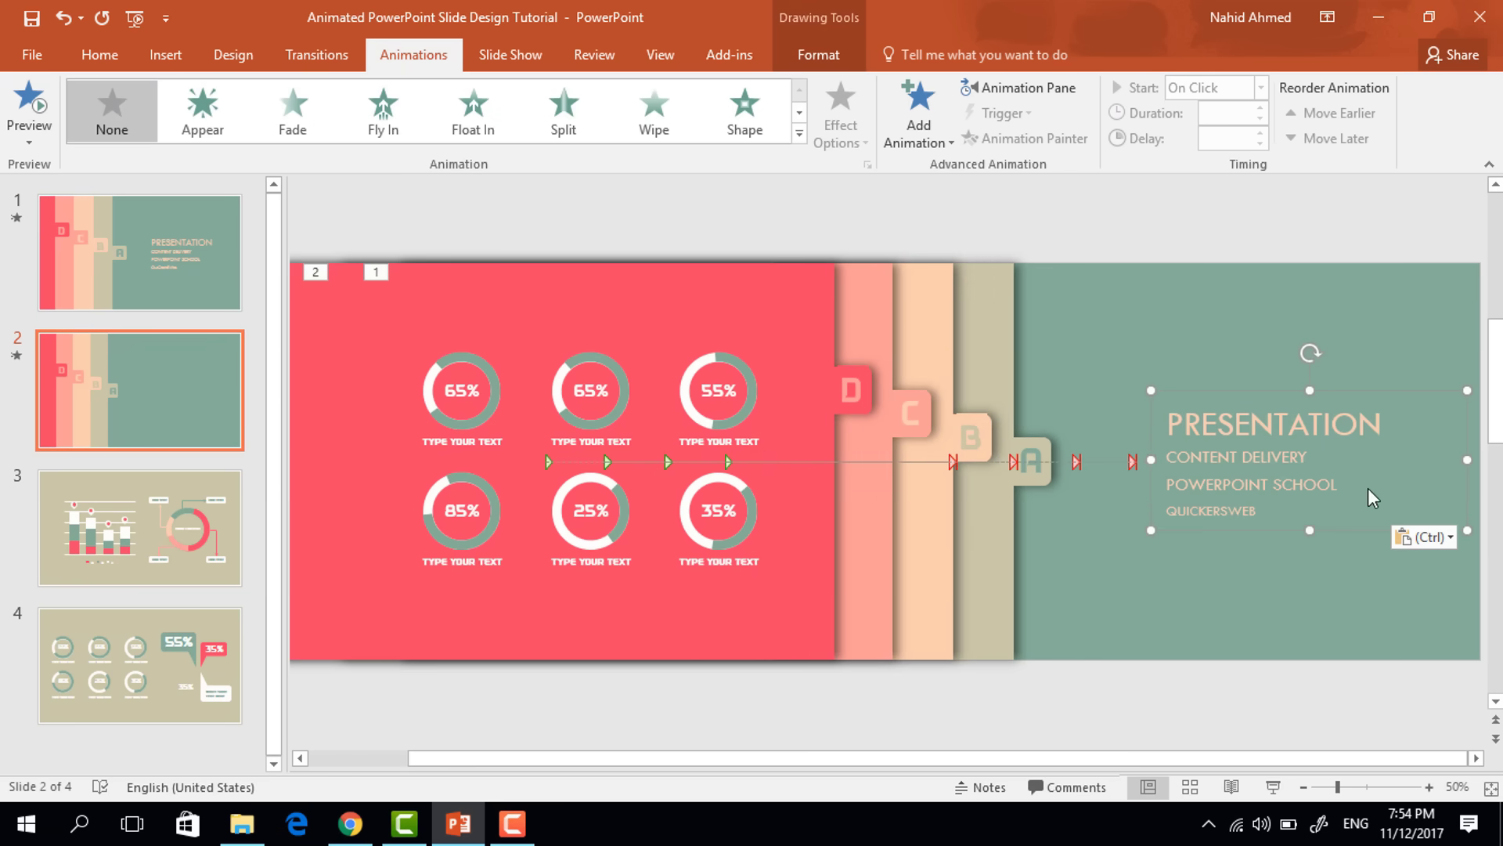